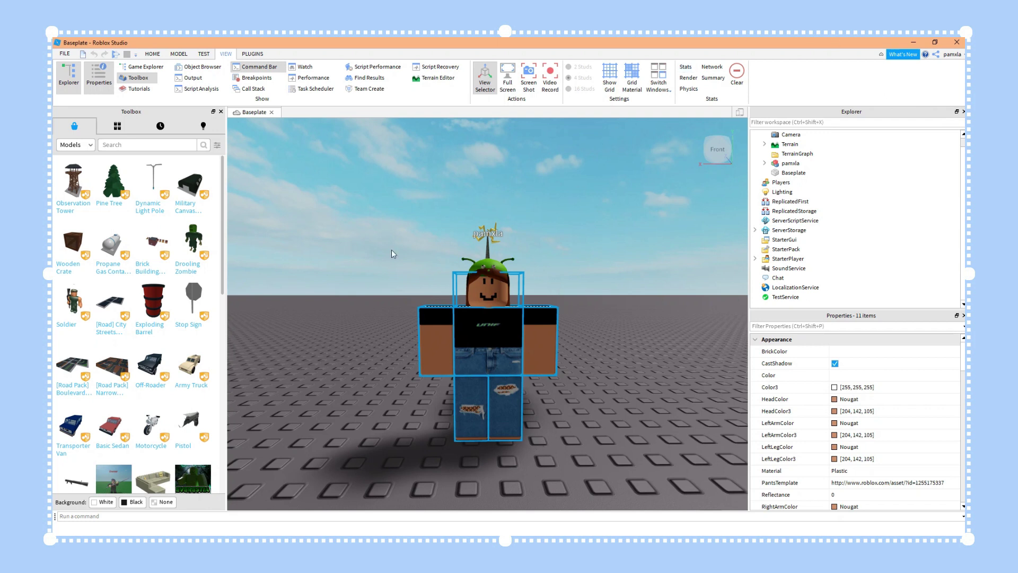
Step: Export the character's LightingRod, LongHairHeadBandBrown and alienhat accessories together as an OBJ model into the Blender folder on drive D
left_click(540, 306)
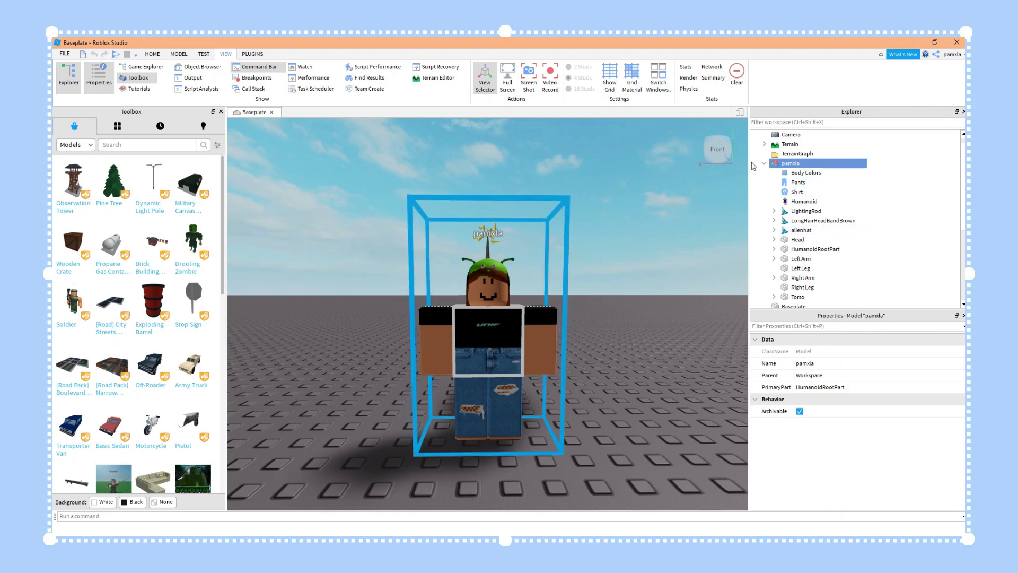
mouse_move(781, 167)
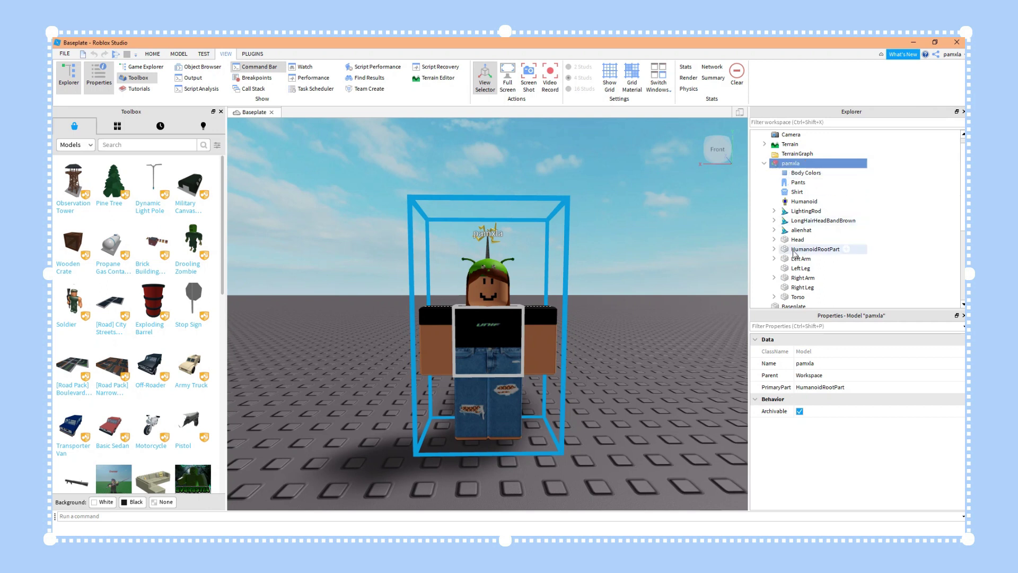
scroll(798, 249, "down", 1)
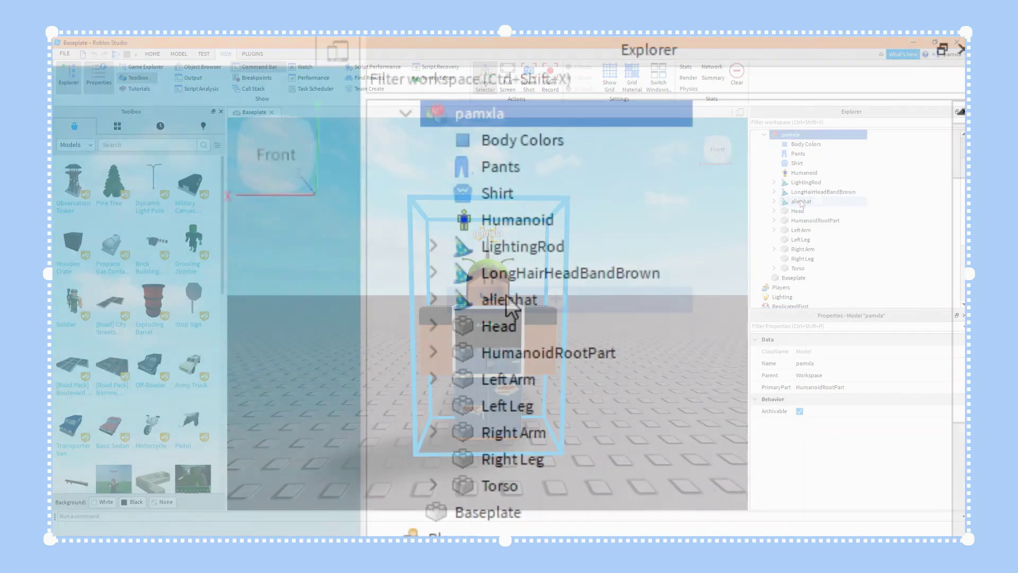
left_click(801, 202)
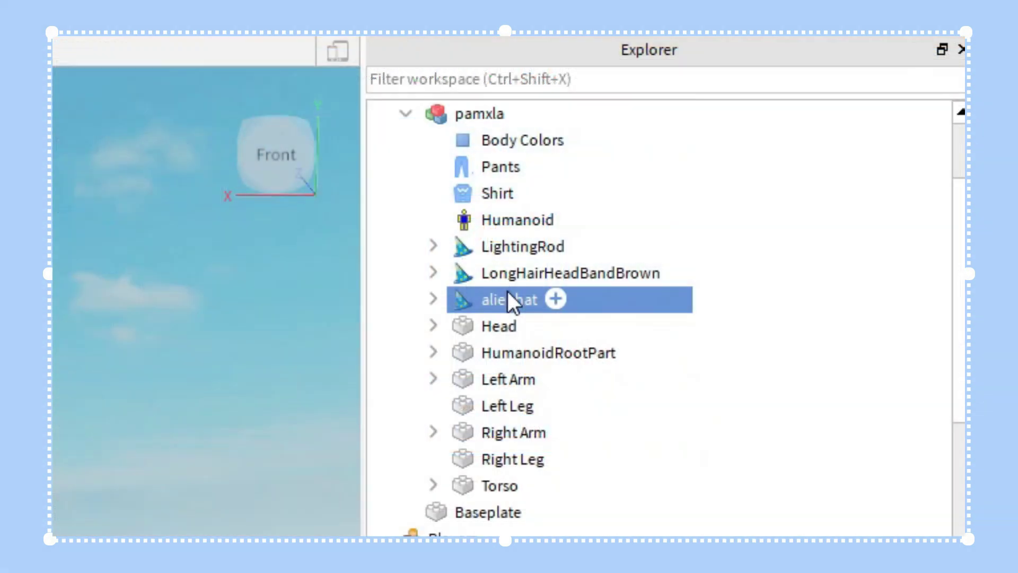
left_click(508, 245, "shift")
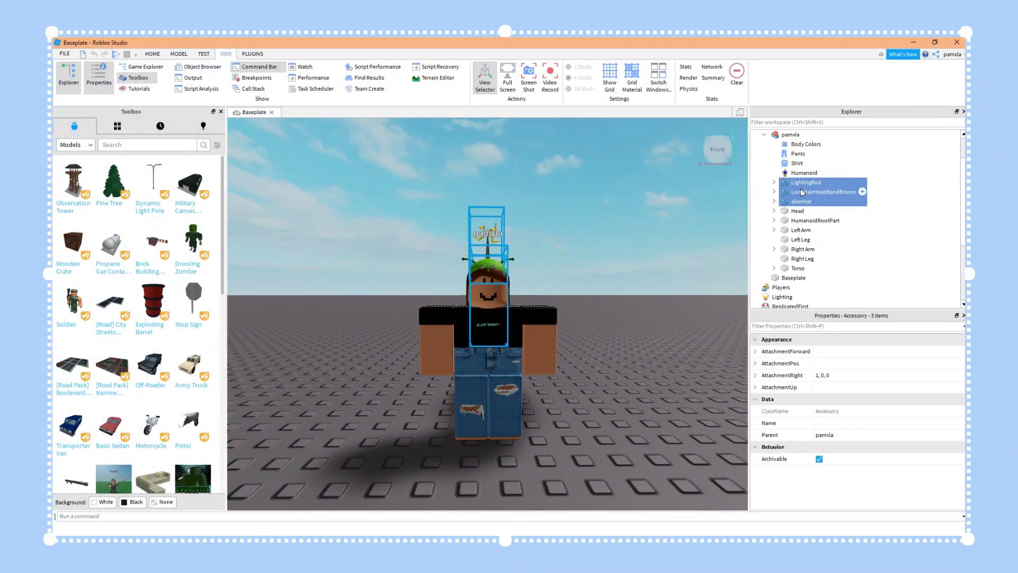
right_click(804, 191)
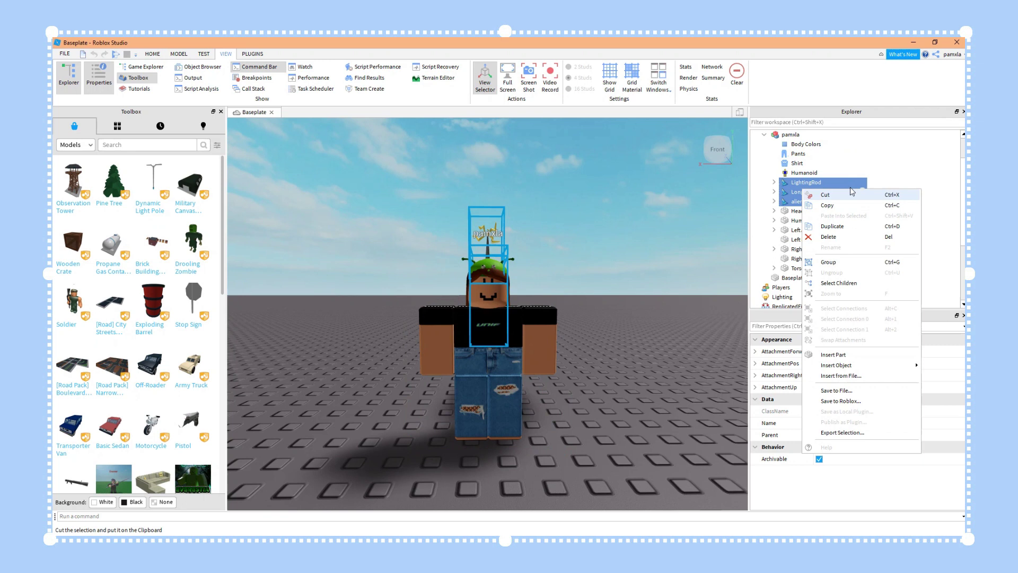
left_click(850, 433)
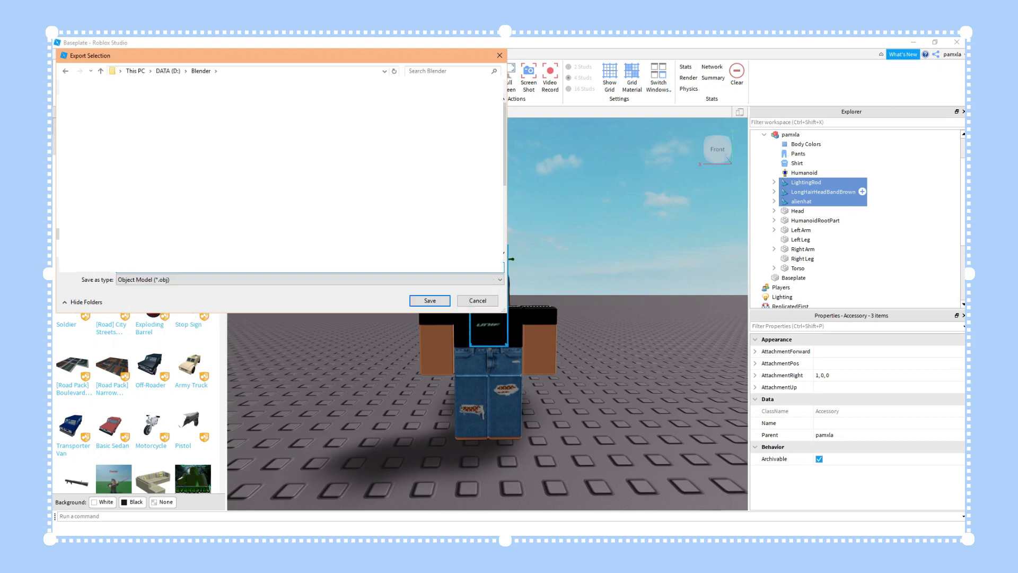
key("Return")
Step: Select all the character's body parts from Head to Torso and export that selection
left_click(806, 211)
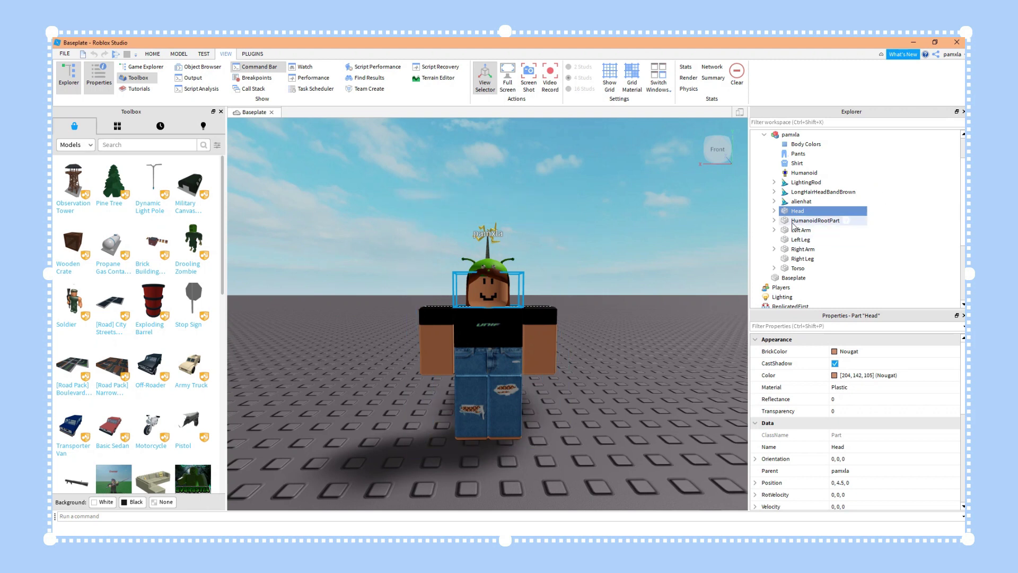
left_click(798, 268, "shift")
right_click(813, 249)
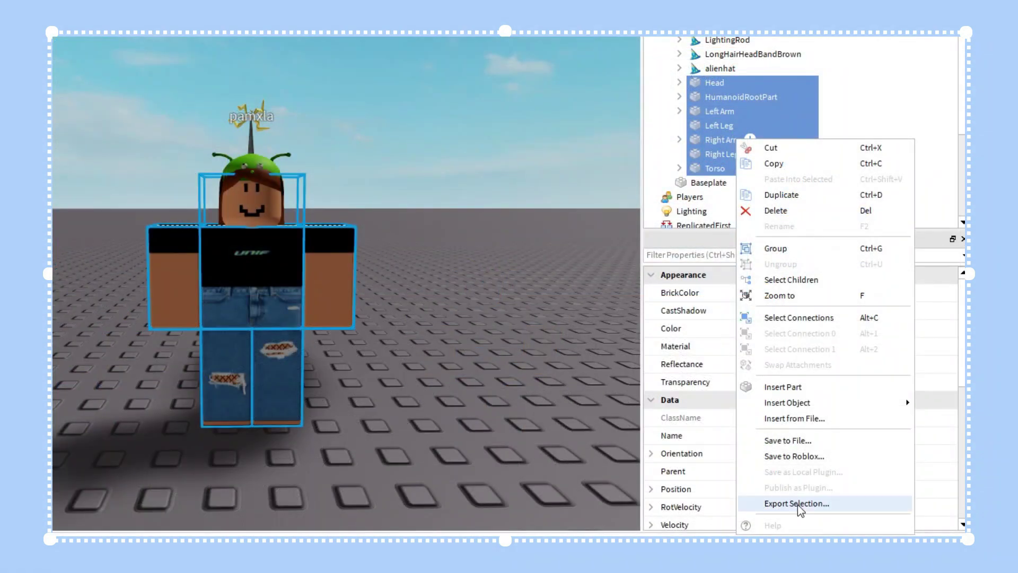
left_click(797, 504)
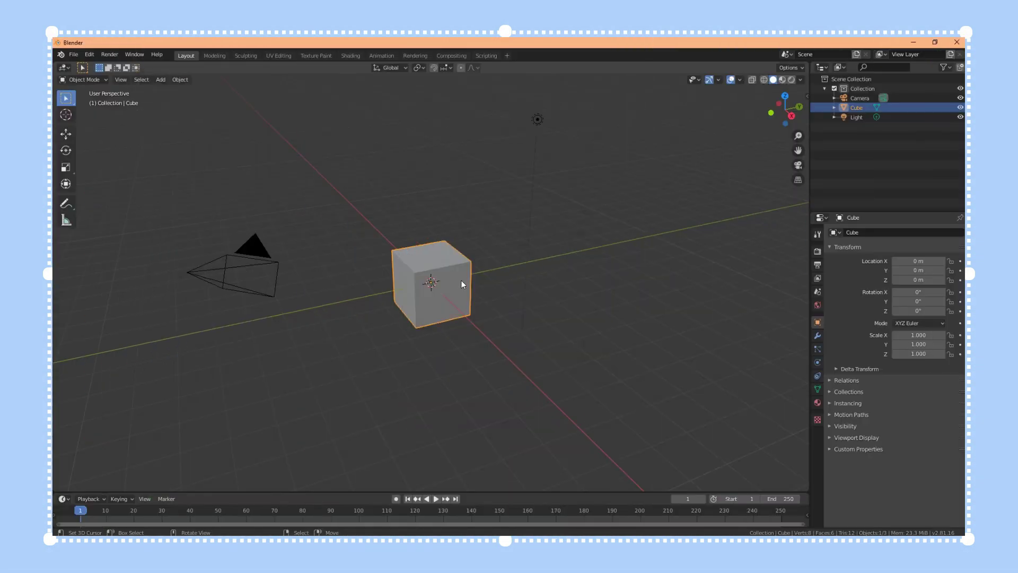
Step: In Blender, delete the default cube and import pamxlabody.obj from the D:\Blender folder
key("x")
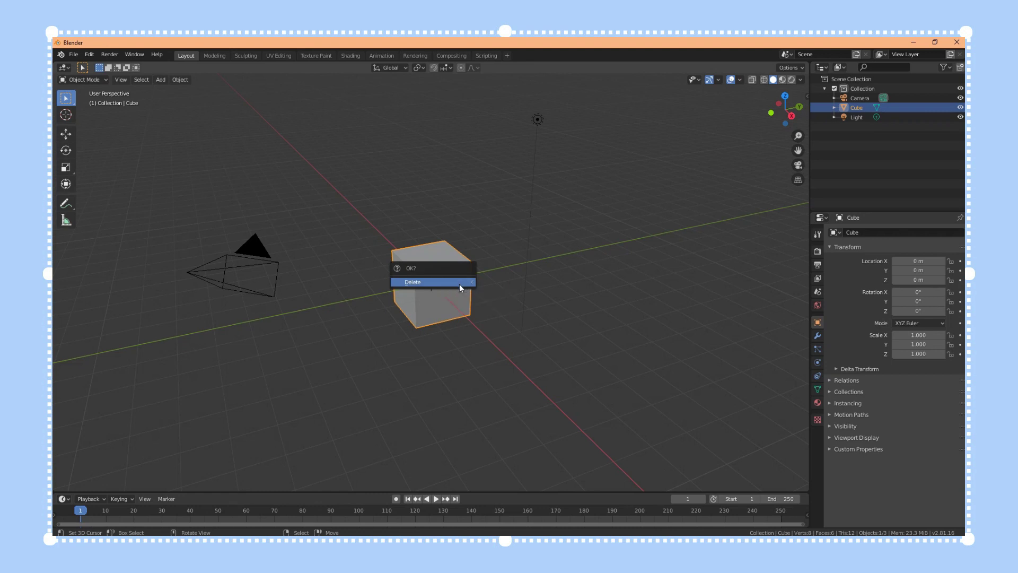
left_click(459, 284)
left_click(79, 56)
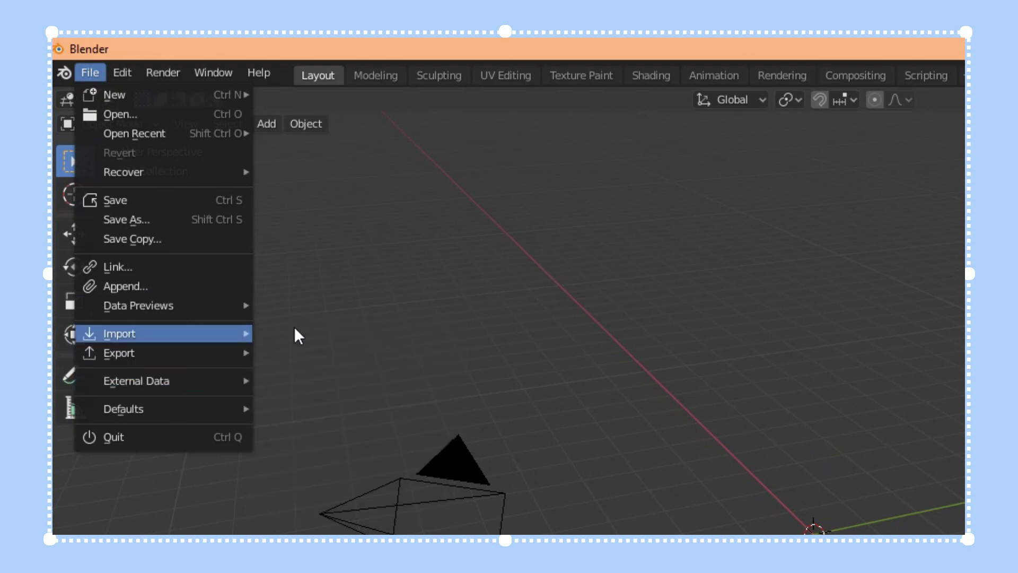
mouse_move(188, 334)
left_click(354, 479)
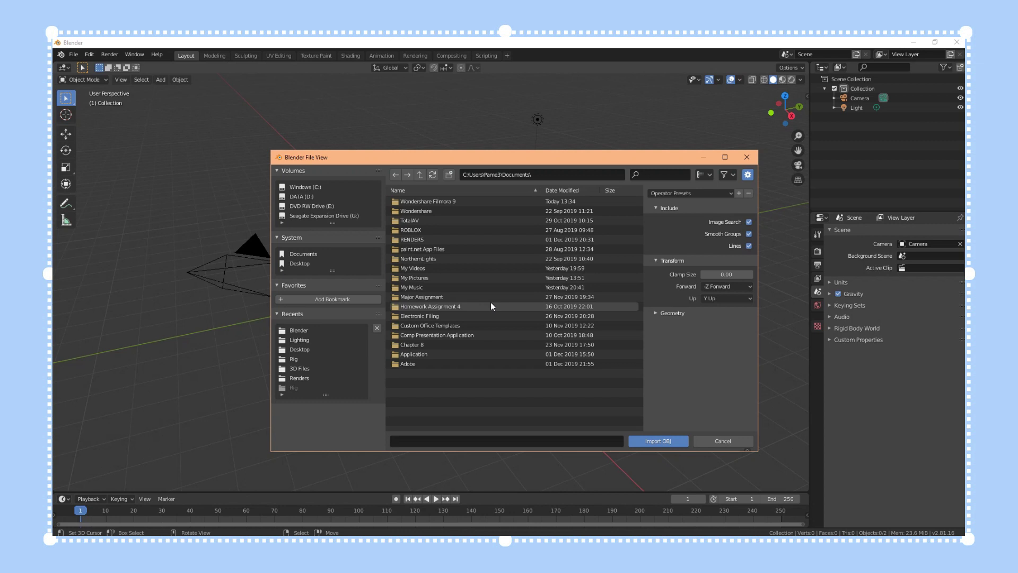
left_click(302, 330)
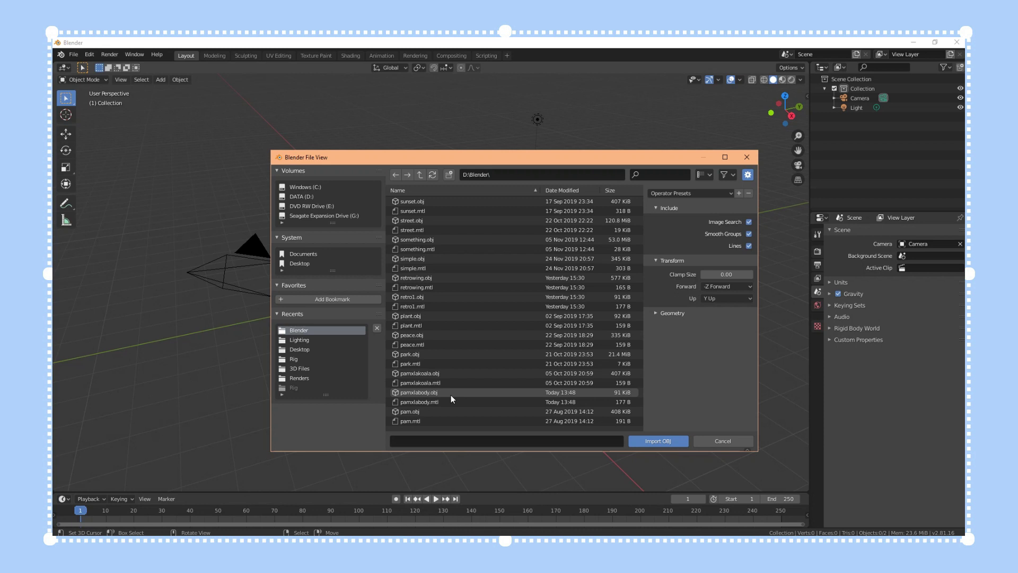
double_click(426, 394)
Step: Examine the imported body and its textures from the front, finishing with the viewport in solid shading
middle_click_drag(553, 288, 421, 345)
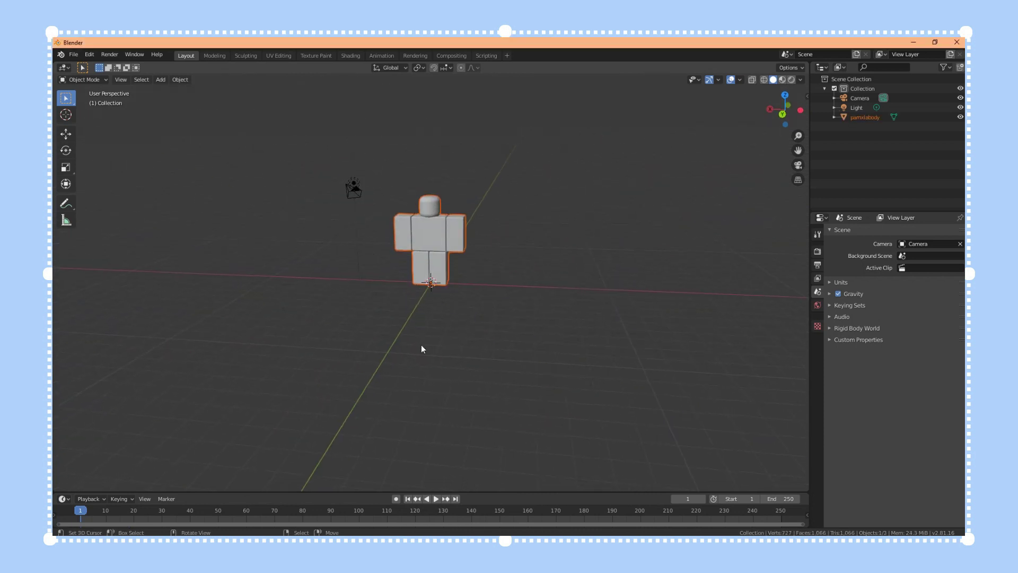
scroll(404, 214, "up", 6)
mouse_move(388, 211)
middle_mouse_down()
mouse_move(417, 211)
mouse_move(408, 211)
middle_mouse_up()
scroll(424, 211, "down", 3)
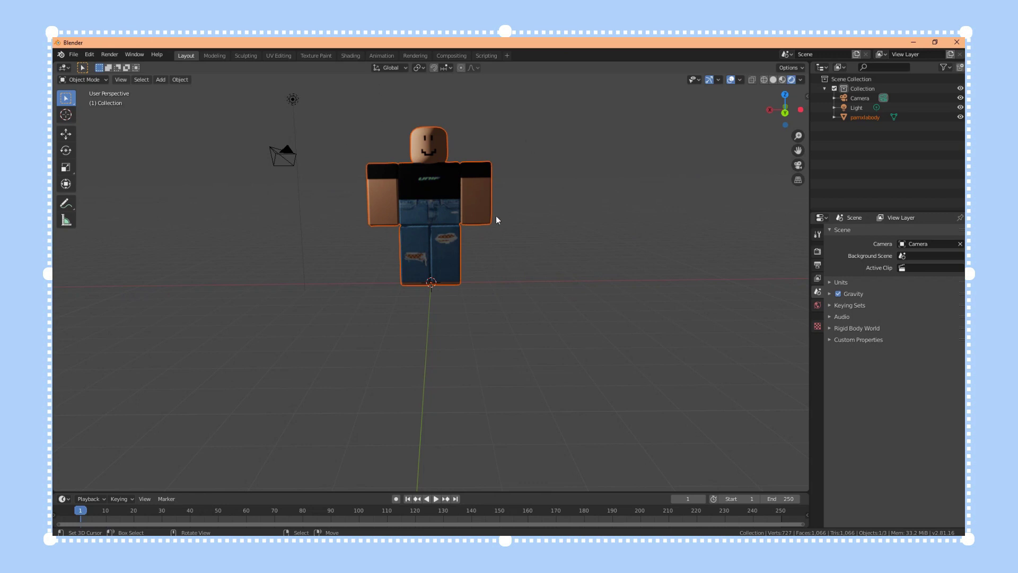
left_click(773, 79)
mouse_move(410, 283)
middle_mouse_down()
mouse_move(682, 211)
mouse_move(508, 288)
mouse_move(545, 260)
mouse_move(499, 306)
middle_mouse_up()
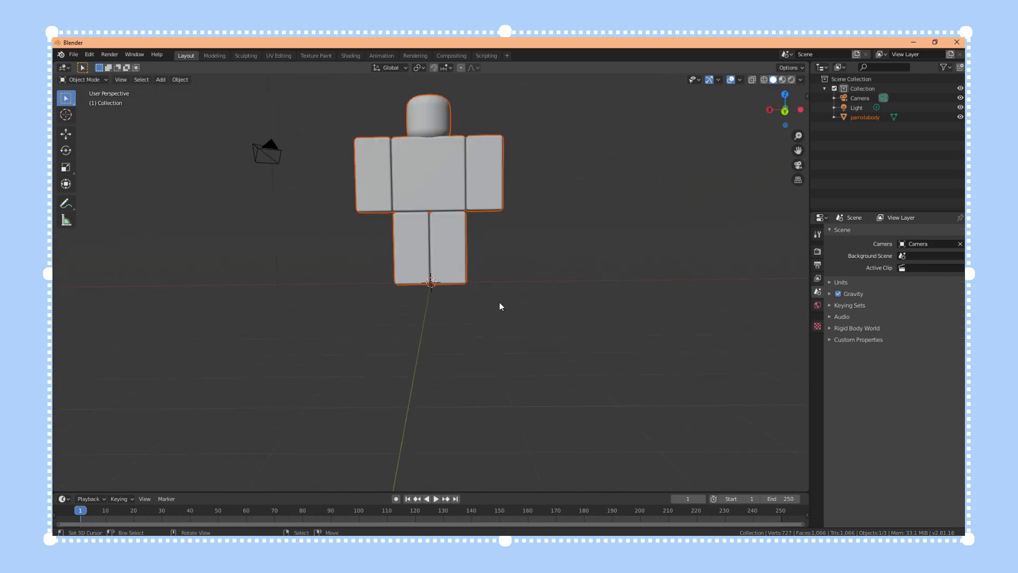
scroll(587, 348, "down", 3)
scroll(437, 197, "up", 4)
scroll(447, 203, "down", 2)
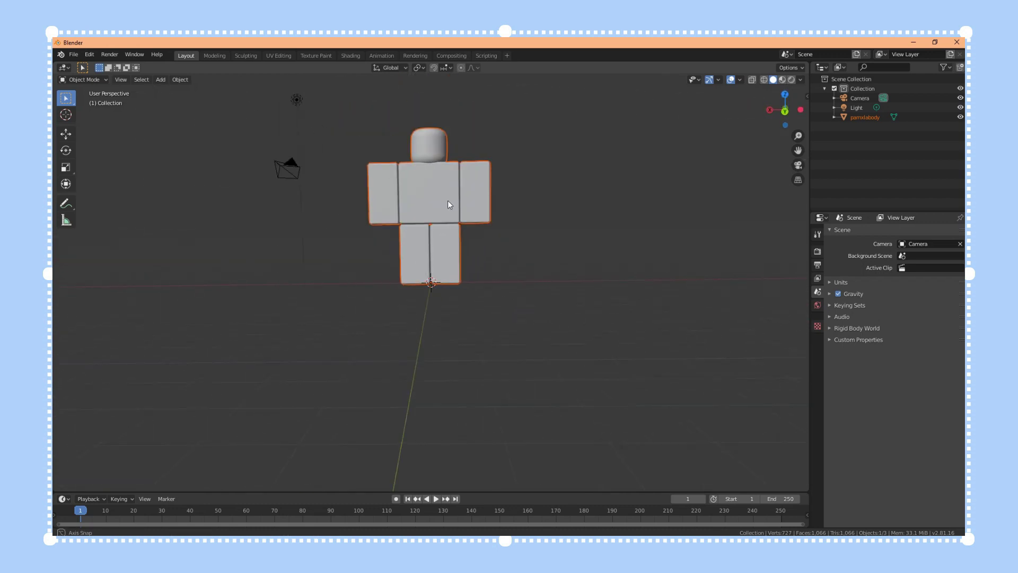
scroll(408, 228, "up", 1)
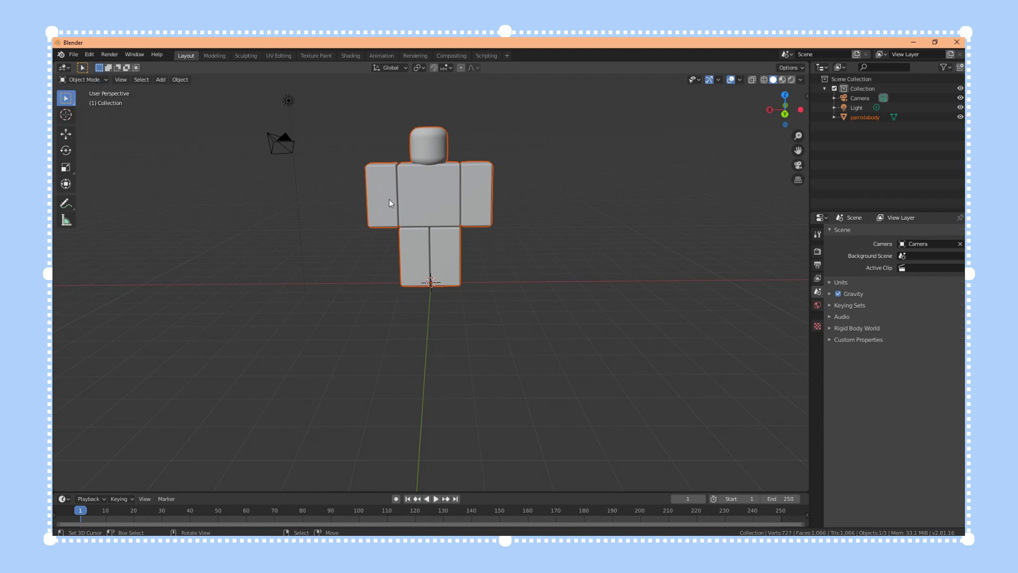
Step: Select the imported body and enter Edit Mode
left_click(419, 212)
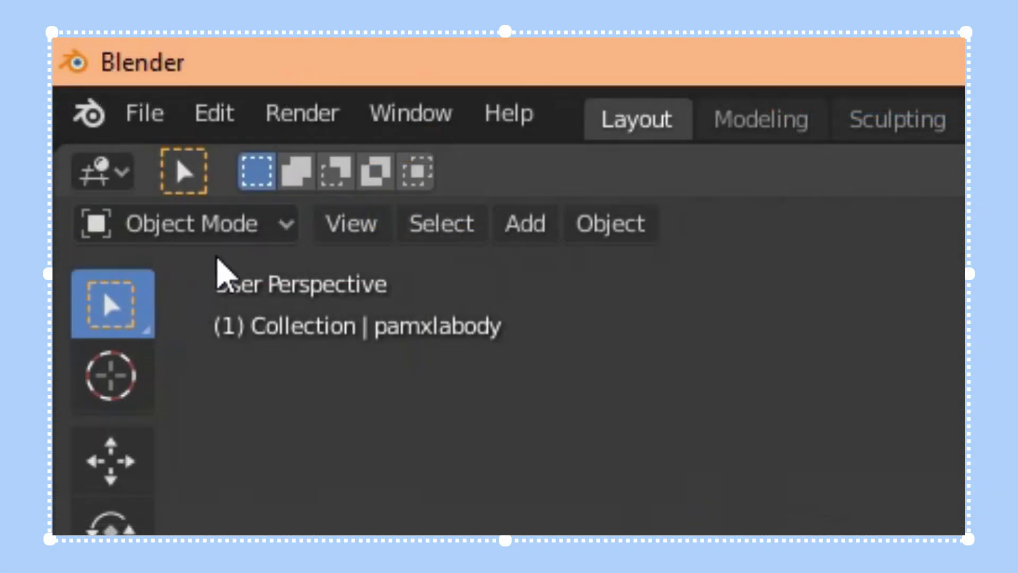
left_click(230, 236)
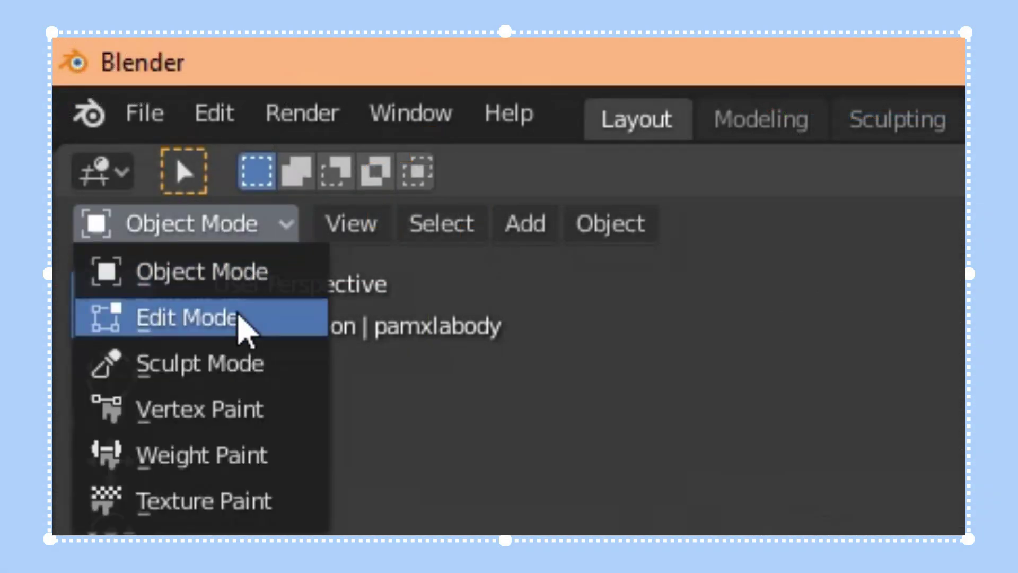
left_click(247, 317)
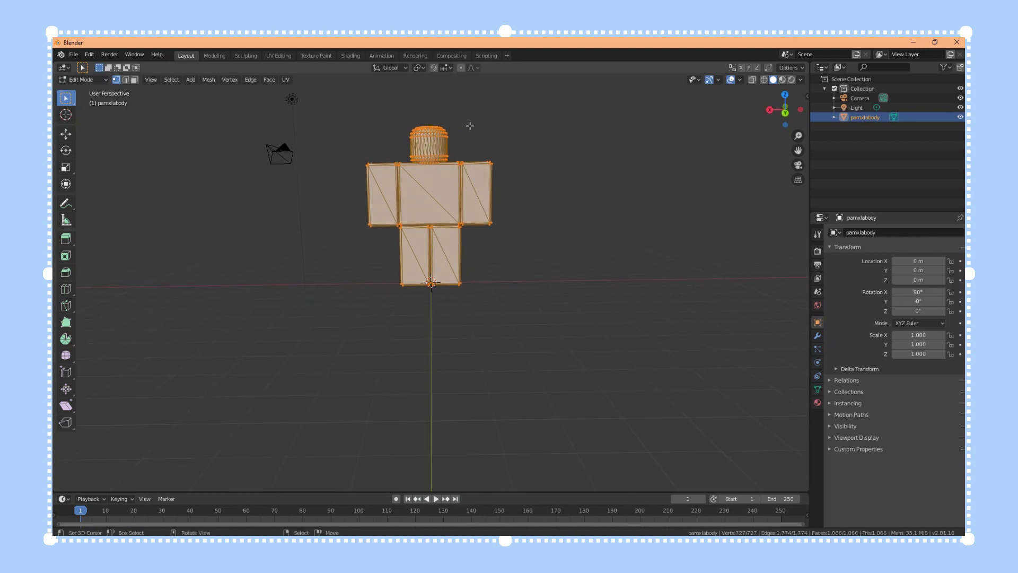
Step: Run the Delete Loose cleanup on the body mesh
middle_click_drag(539, 277, 362, 229)
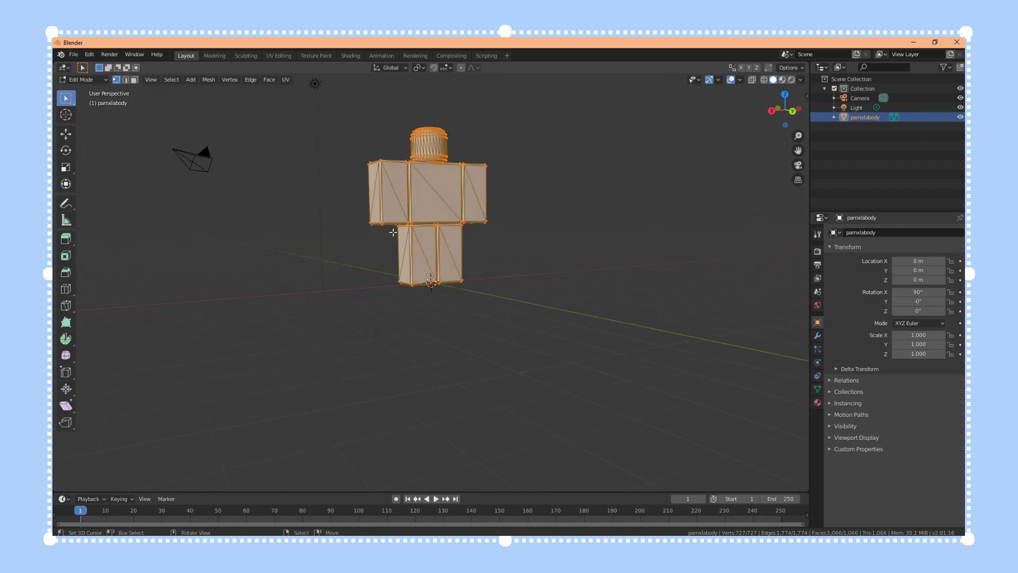
middle_click_drag(567, 260, 532, 268)
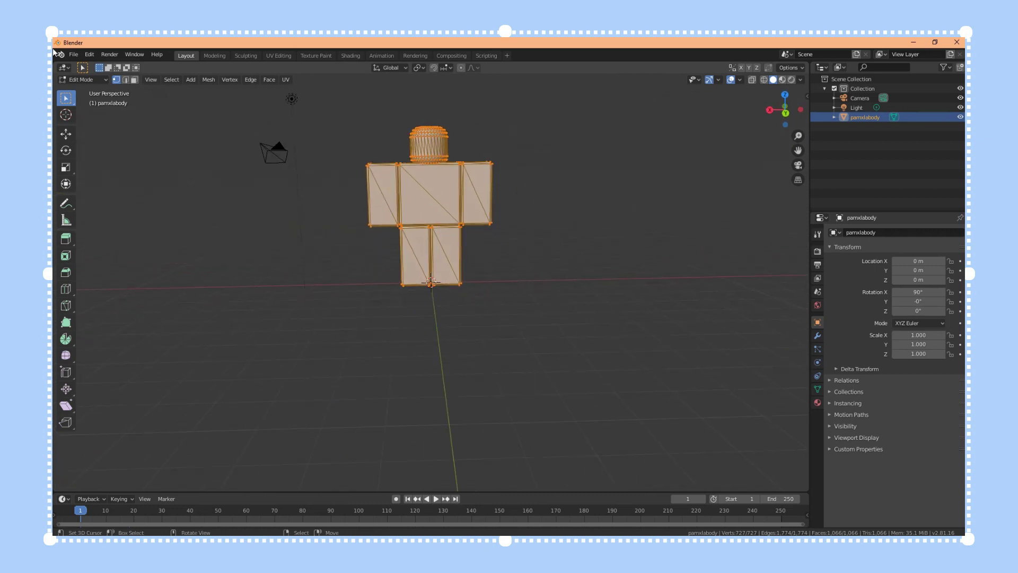
left_click(204, 79)
mouse_move(248, 273)
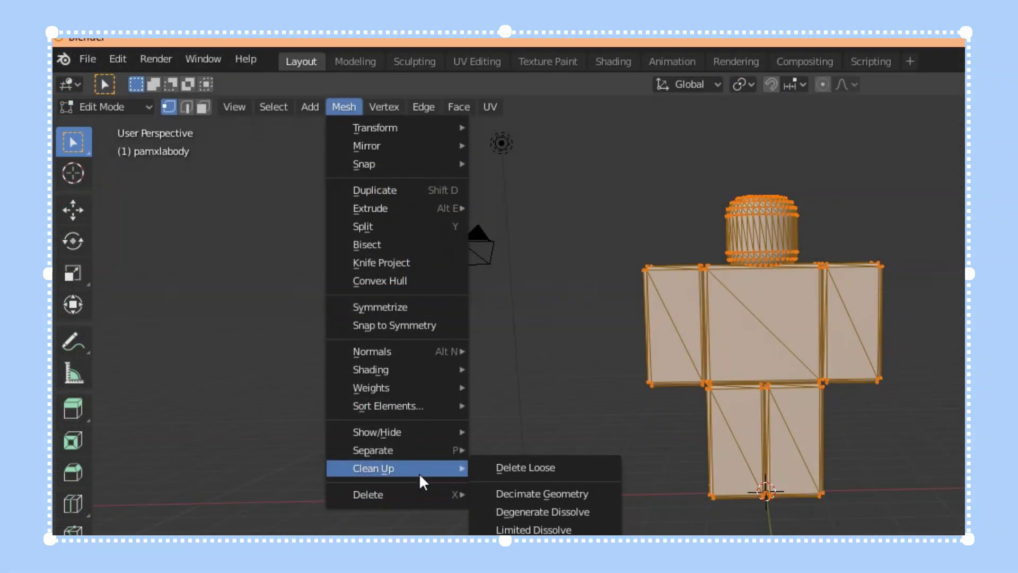
left_click(519, 469)
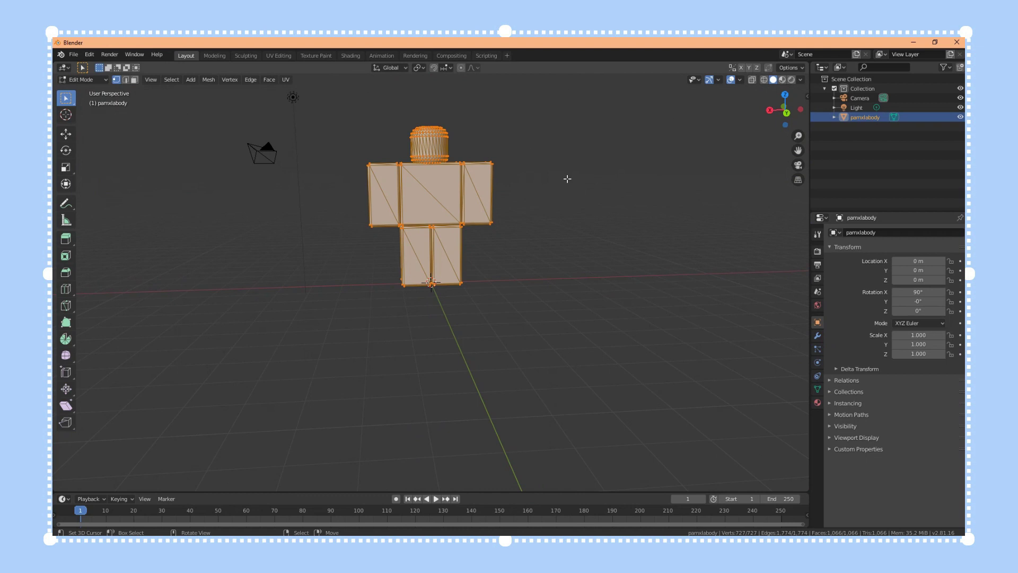
Step: Select the entire body mesh, switch to face selection and turn on X-ray display
key("a")
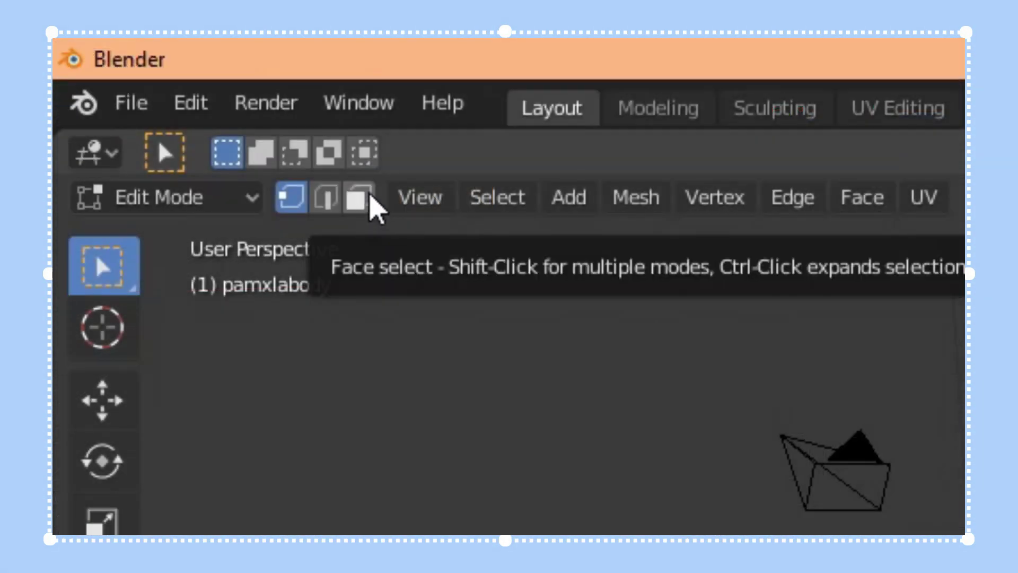
left_click(365, 200)
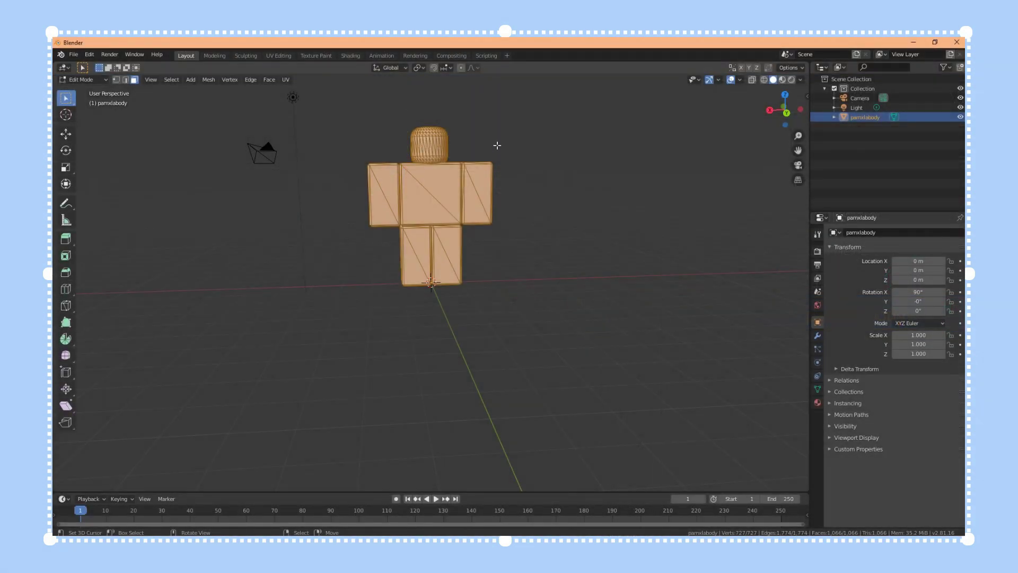
left_click(752, 80)
mouse_move(570, 180)
middle_mouse_down()
mouse_move(548, 207)
mouse_move(576, 184)
middle_mouse_up()
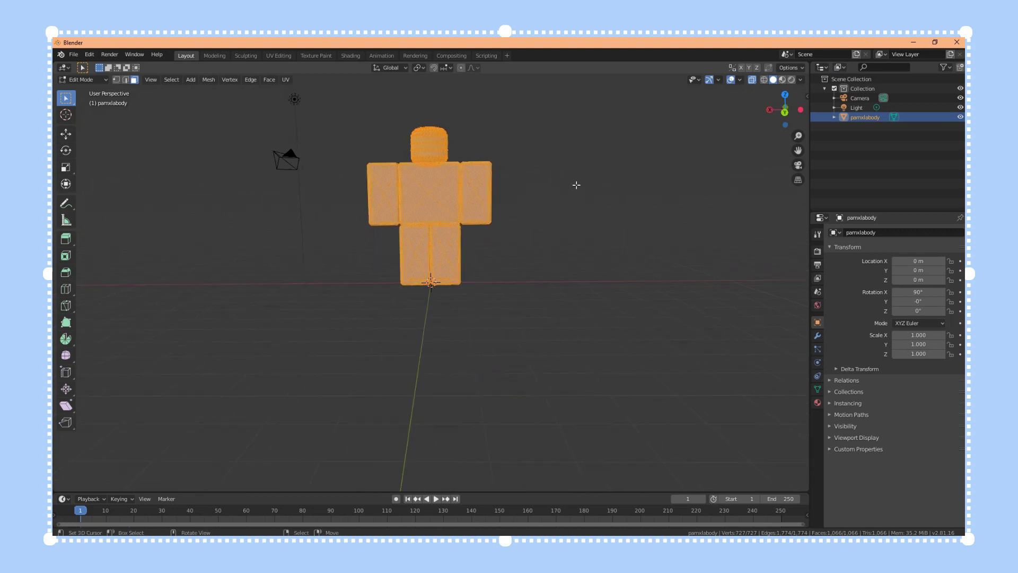
Step: Set the viewport to the orthographic back view and frame the body's torso and arms closely
key("KP_5")
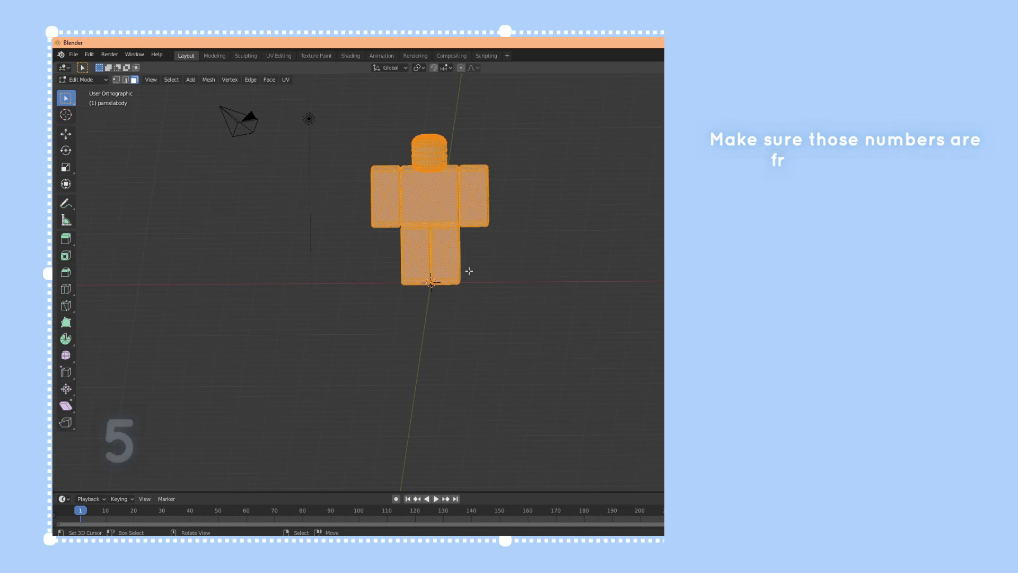
key("ctrl+KP_1")
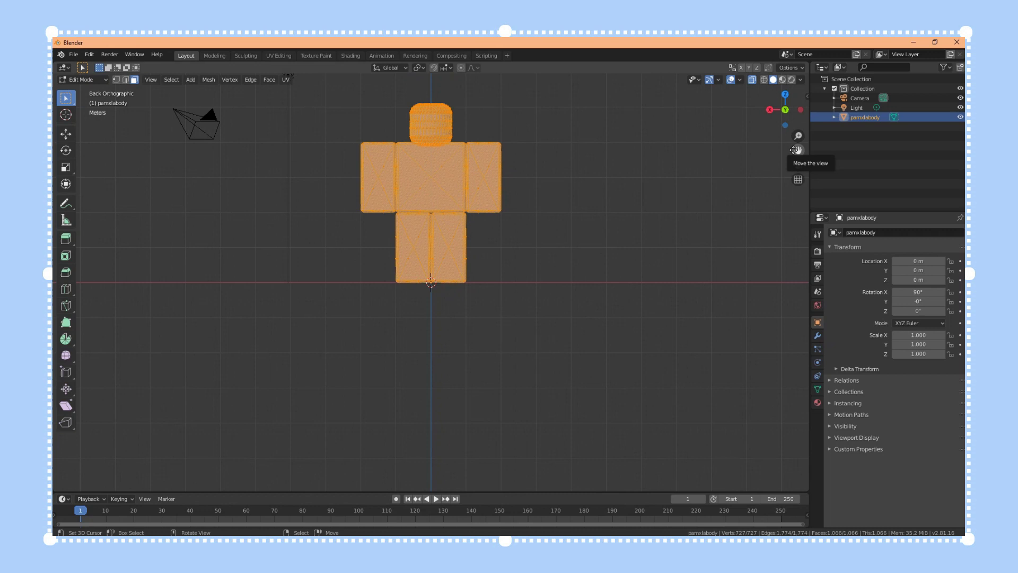
left_click_drag(798, 150, 833, 236)
scroll(798, 151, "up", 3)
scroll(798, 151, "down", 1)
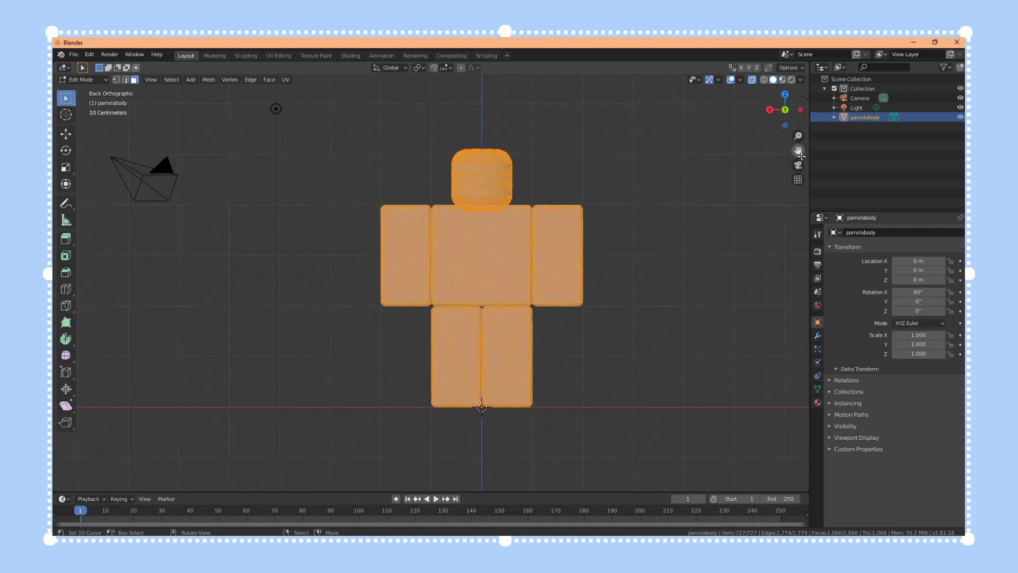
scroll(514, 214, "up", 1)
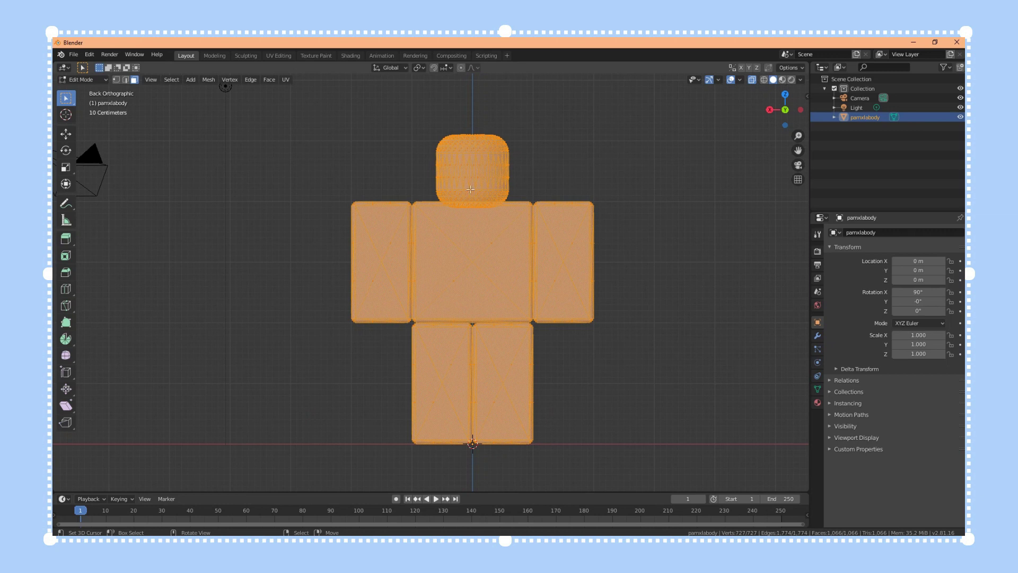
scroll(377, 253, "up", 1)
scroll(376, 253, "down", 1)
scroll(435, 274, "up", 3)
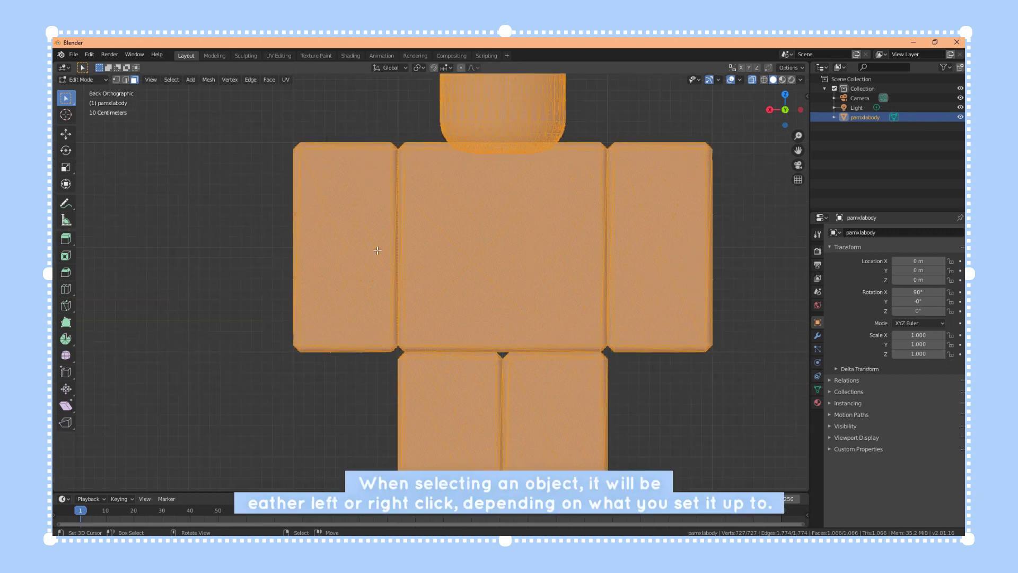
scroll(435, 273, "down", 4)
scroll(366, 278, "up", 5)
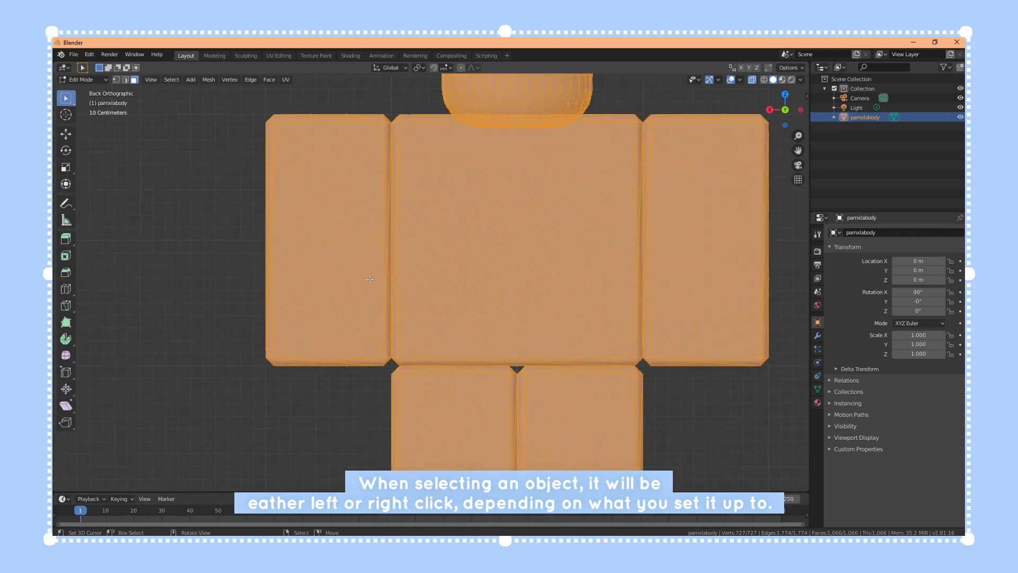
Step: Box-select the left-hand arm's faces in the back view, keeping the torso and legs out of the selection
scroll(406, 285, "down", 3)
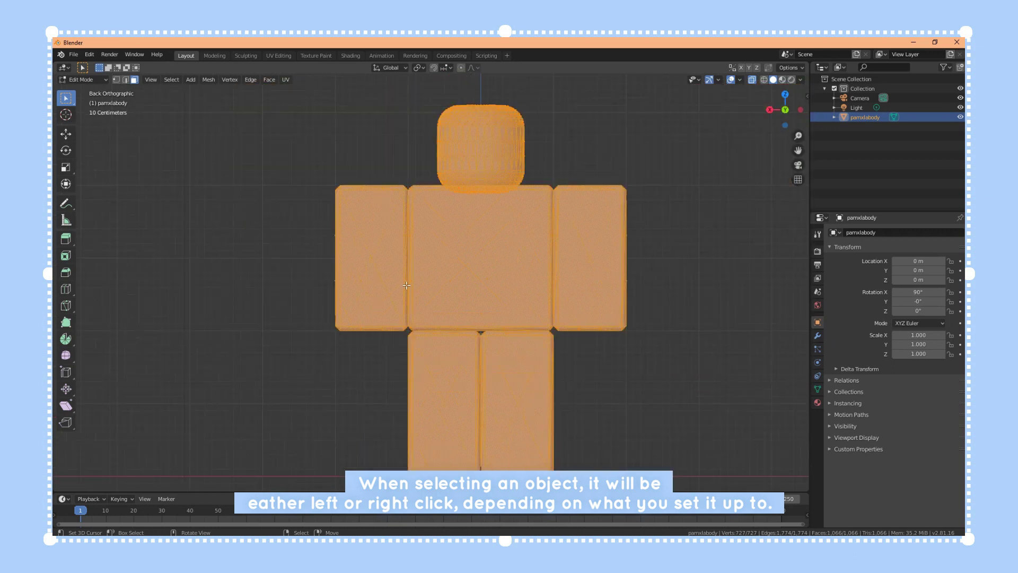
left_click(357, 271)
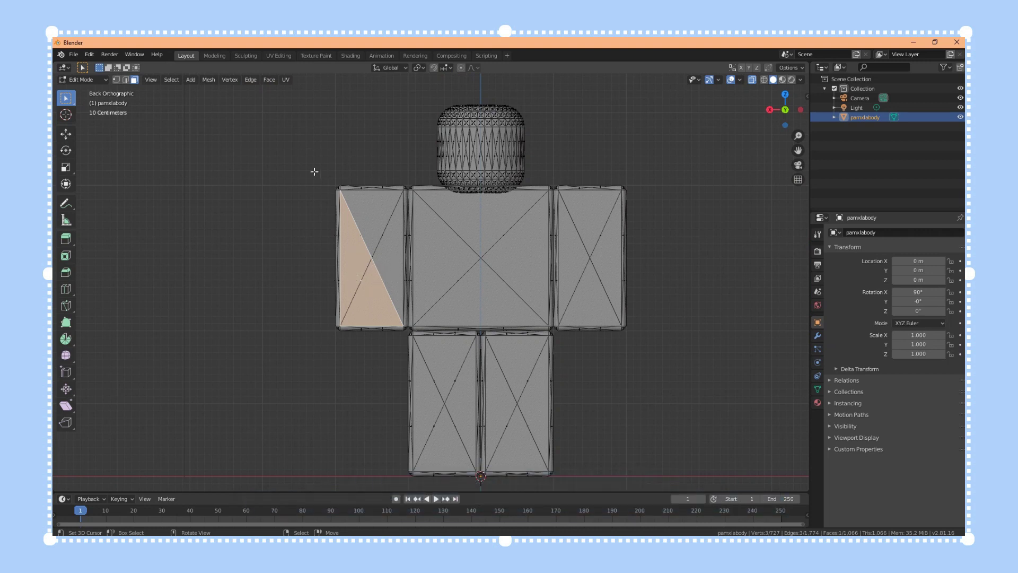
key("b")
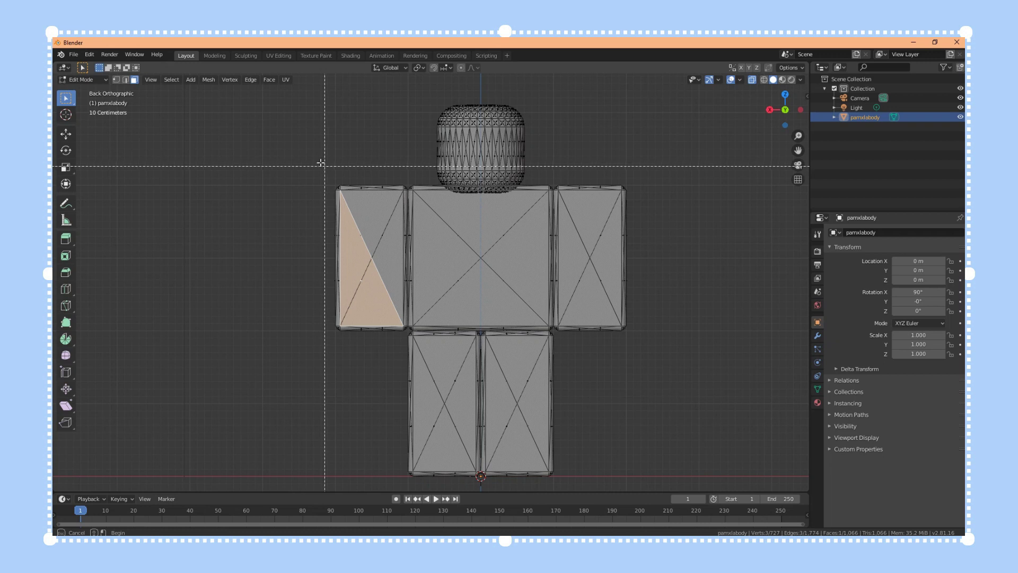
key("Escape")
key("b")
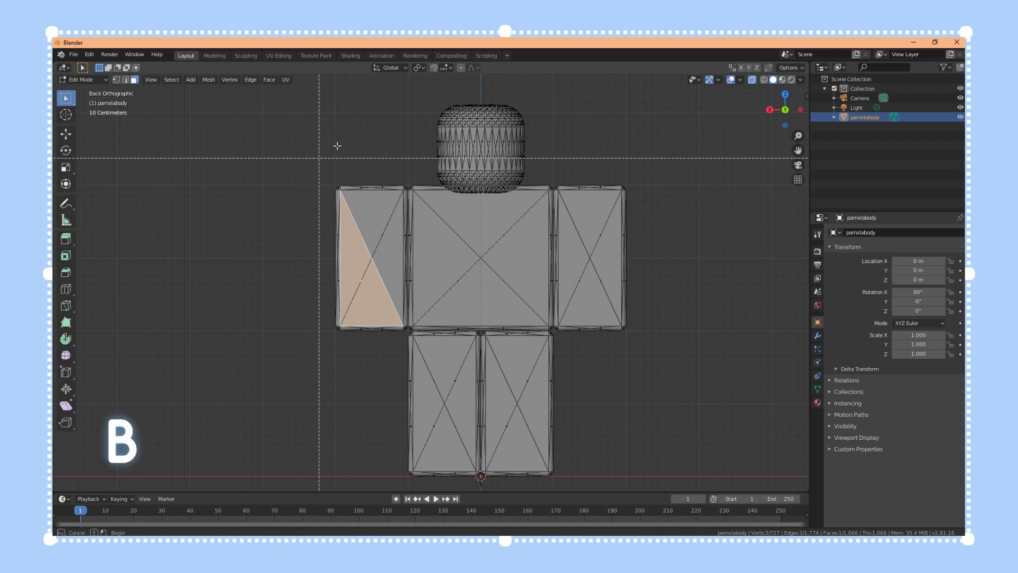
left_click_drag(322, 167, 405, 334)
scroll(406, 333, "up", 1)
scroll(405, 333, "down", 3)
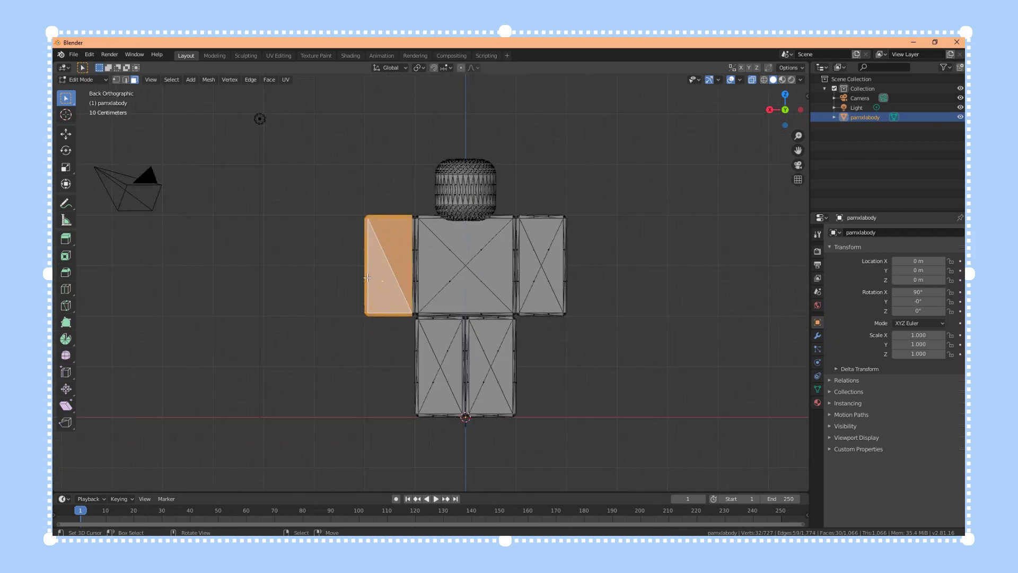
Step: Turn off X-ray display and check the arm selection from the side
scroll(360, 269, "up", 6)
mouse_move(373, 251)
middle_mouse_down()
mouse_move(427, 209)
mouse_move(530, 183)
mouse_move(408, 271)
mouse_move(385, 265)
middle_mouse_up()
scroll(614, 200, "down", 2)
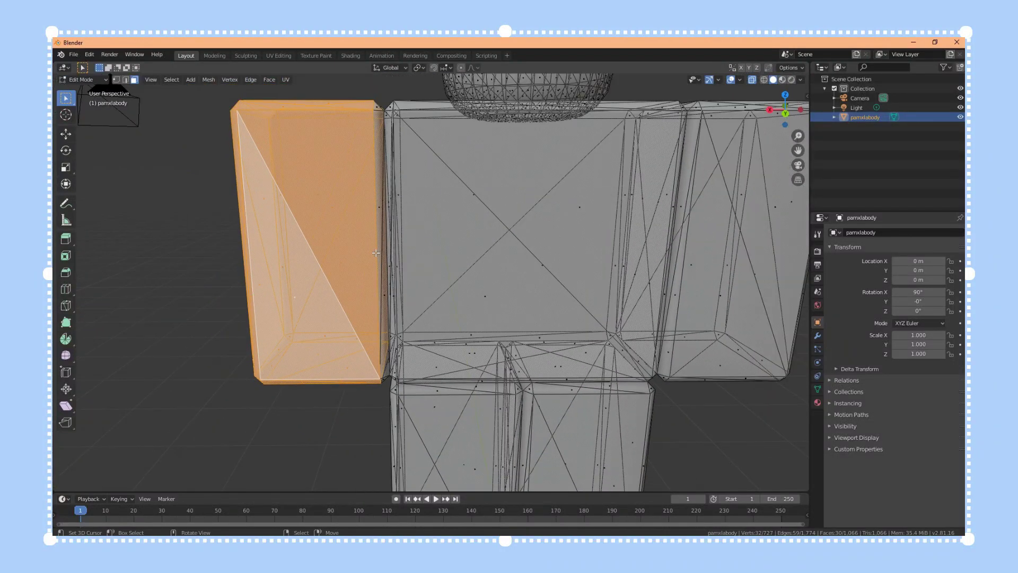
middle_click_drag(376, 253, 743, 111)
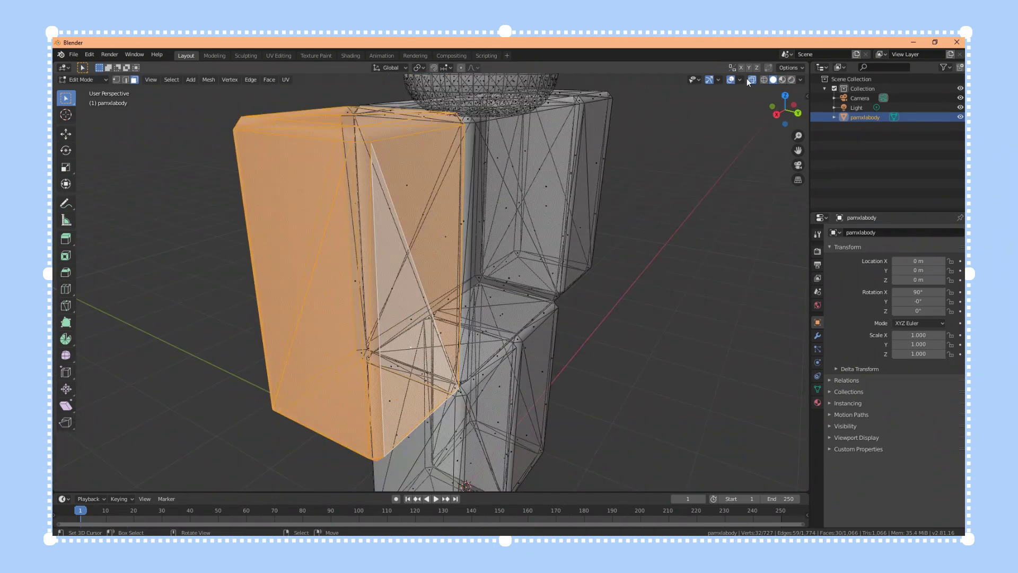
left_click(750, 80)
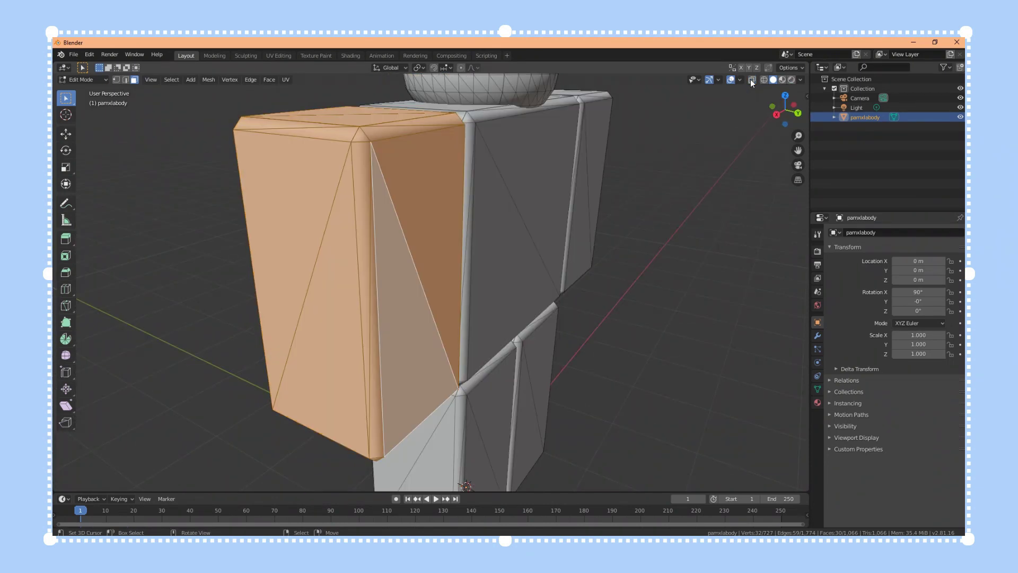
Step: Add the missed bevel faces along the arm's inner top edge and upper corner to the selection
middle_click_drag(515, 248, 373, 225)
scroll(374, 226, "up", 3)
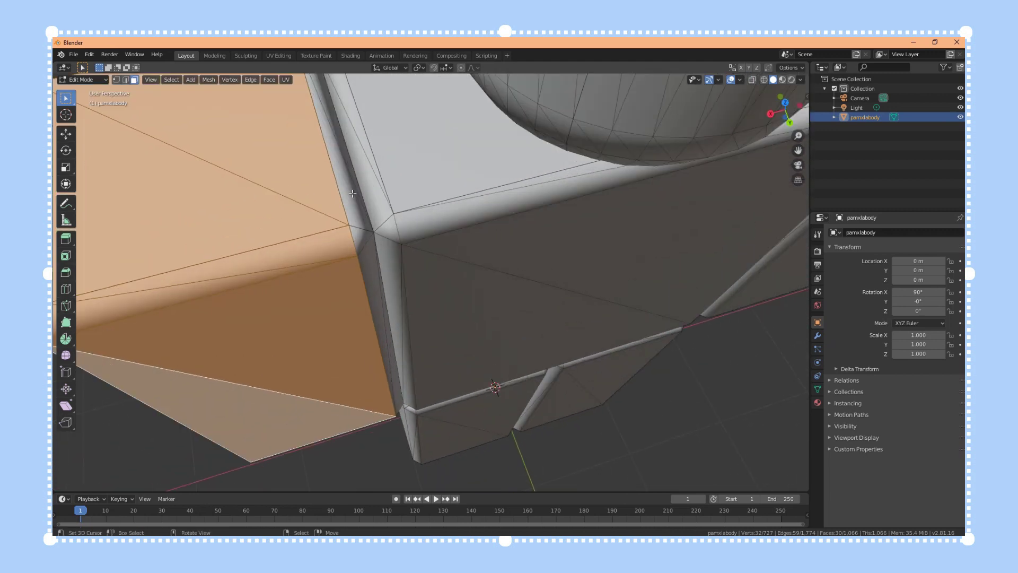
scroll(353, 193, "up", 4)
scroll(361, 243, "down", 4)
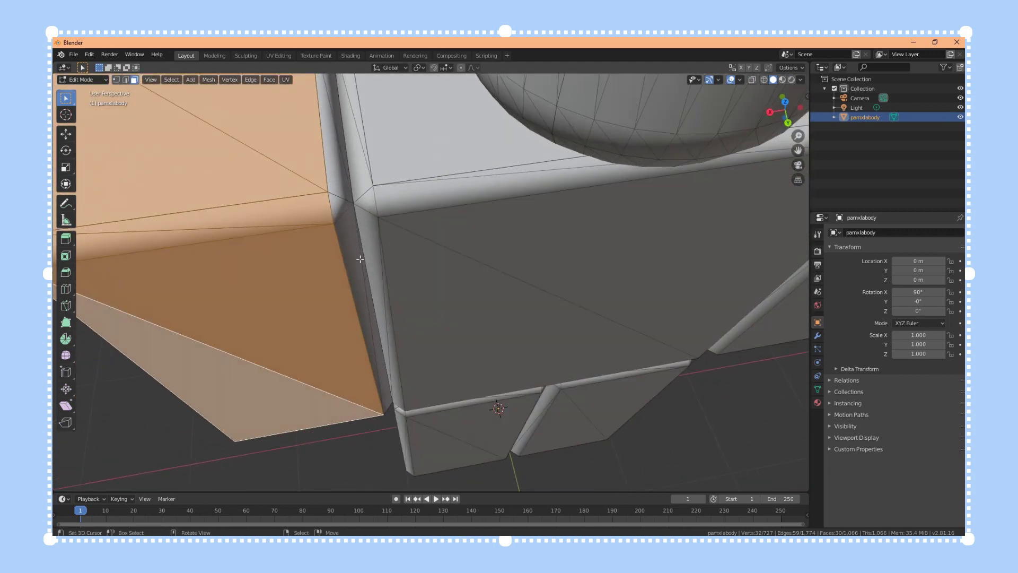
right_click(341, 186, "ctrl")
right_click(338, 206, "ctrl")
middle_click_drag(337, 206, 504, 150)
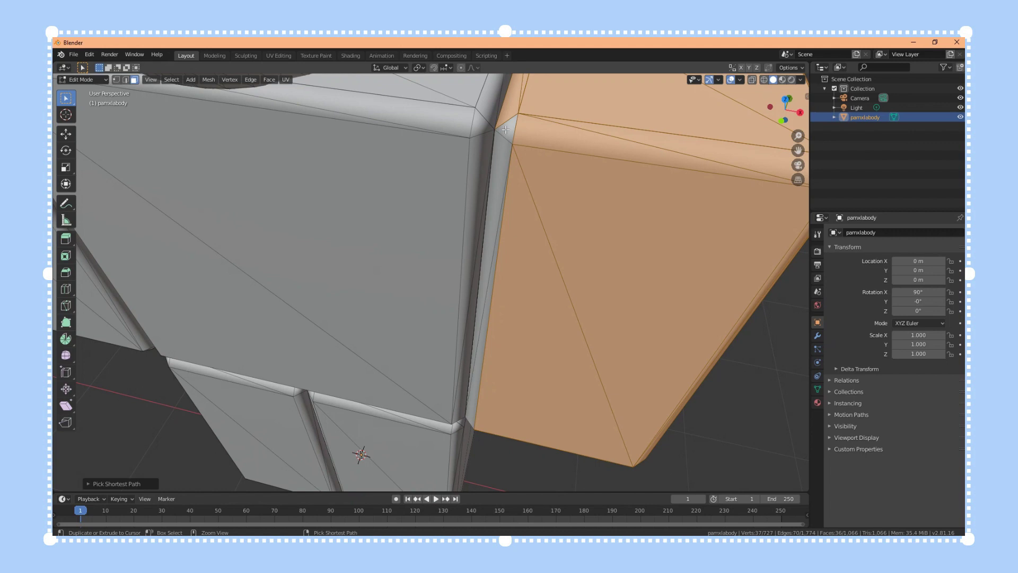
right_click(504, 151, "ctrl")
Step: Add the remaining missed faces on the arm's inner side and lower corner to the selection
middle_click_drag(502, 295, 497, 259)
right_click(489, 323, "ctrl")
middle_click_drag(502, 295, 346, 304)
right_click(522, 298, "ctrl")
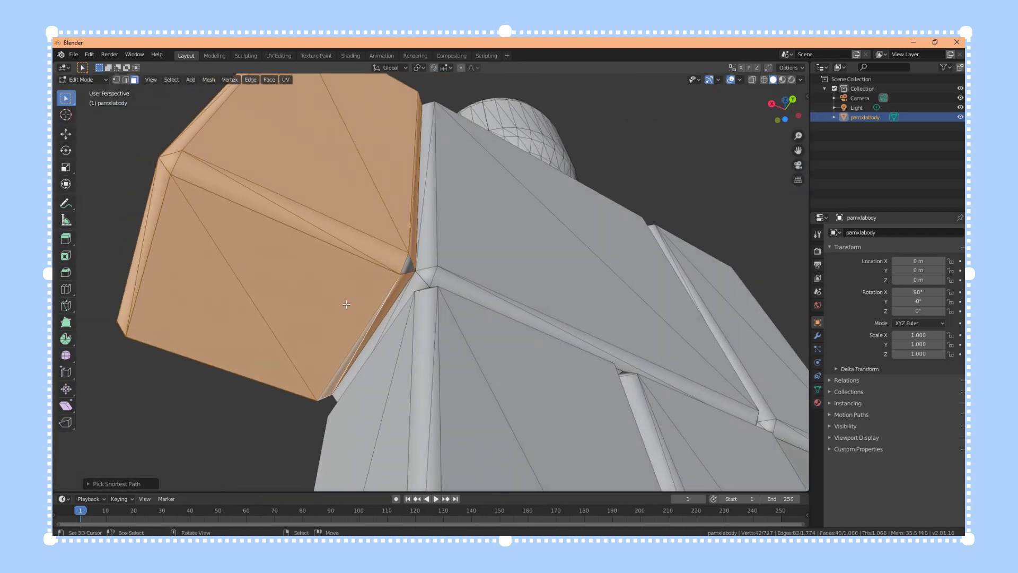
right_click(413, 266, "ctrl")
middle_click_drag(387, 253, 358, 136)
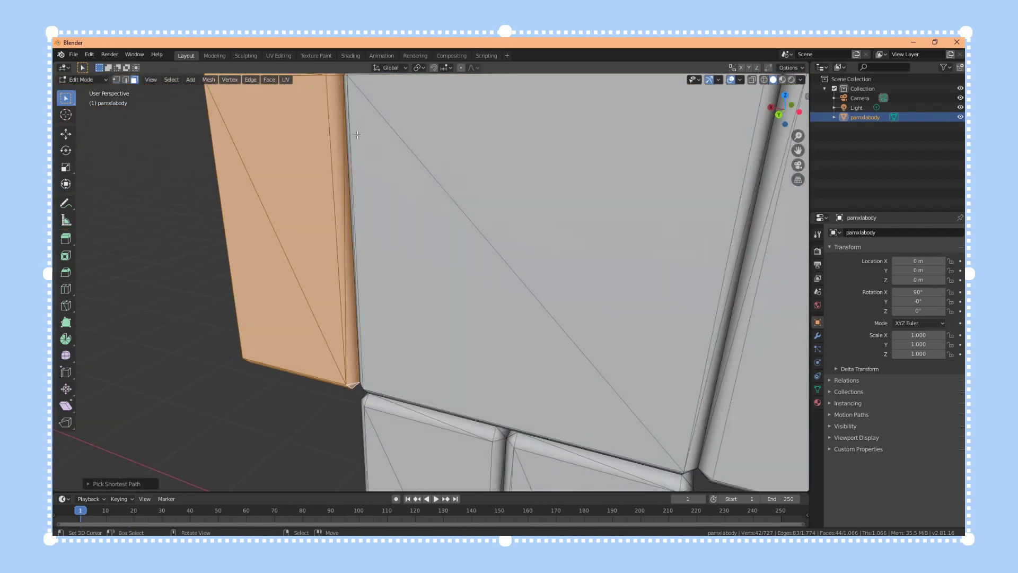
Step: Check the arm from all sides for missed faces and separate the selection from the body mesh
middle_click_drag(418, 246, 468, 148)
scroll(449, 210, "up", 3)
scroll(469, 137, "down", 1)
scroll(452, 150, "up", 1)
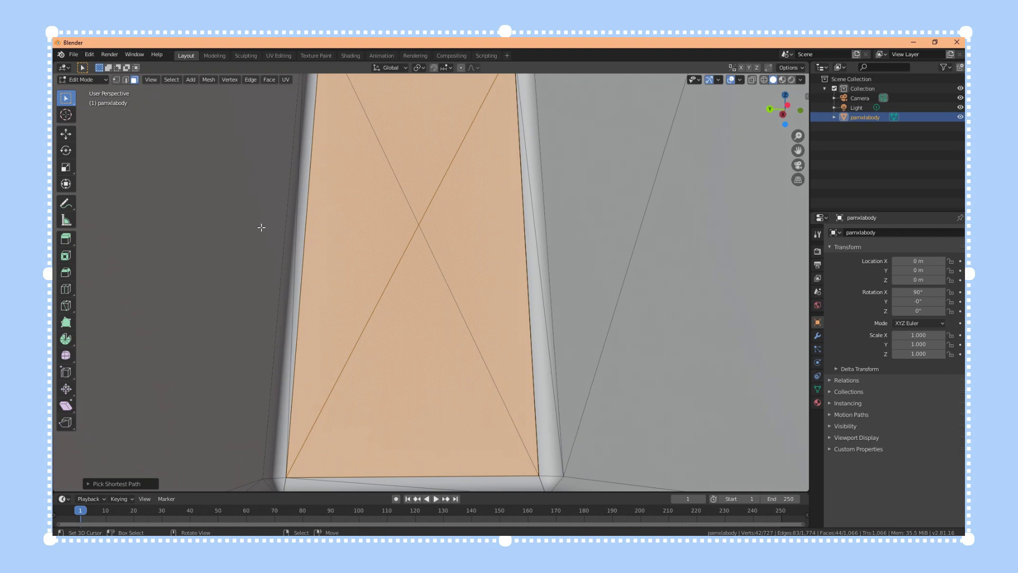
middle_click_drag(261, 227, 504, 207)
scroll(514, 204, "down", 6)
middle_click_drag(580, 190, 527, 306)
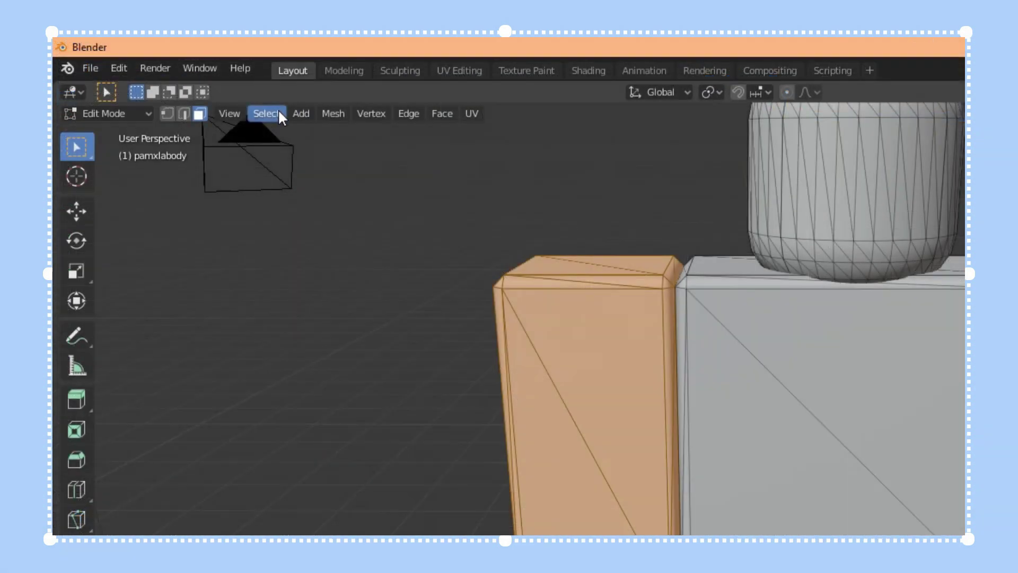
left_click(334, 113)
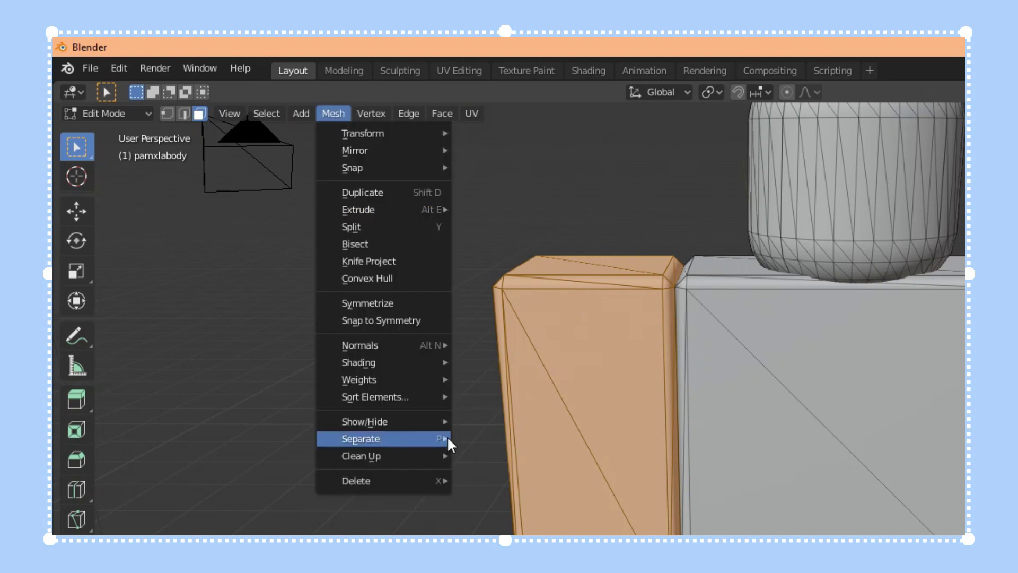
mouse_move(424, 439)
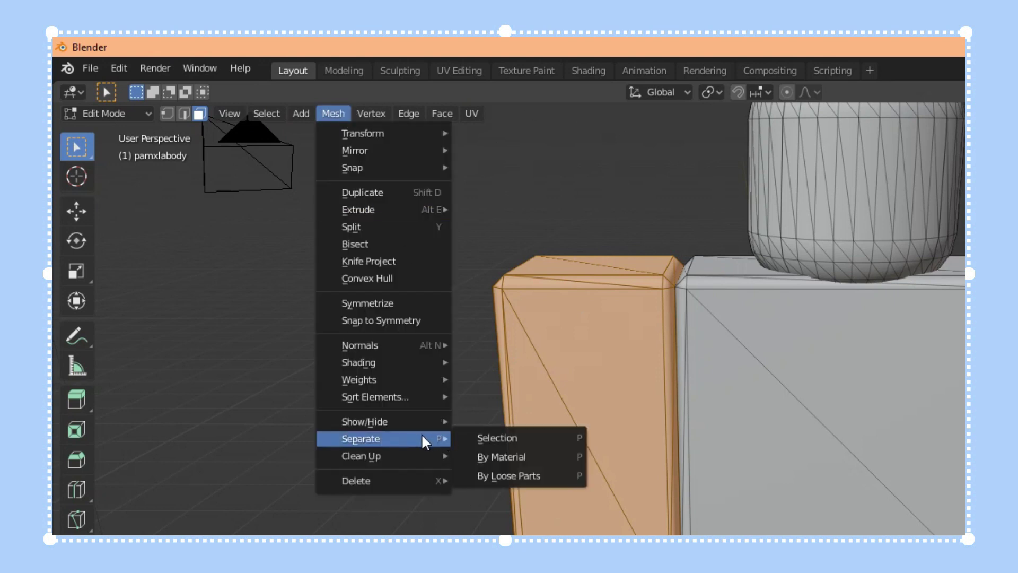
left_click(513, 438)
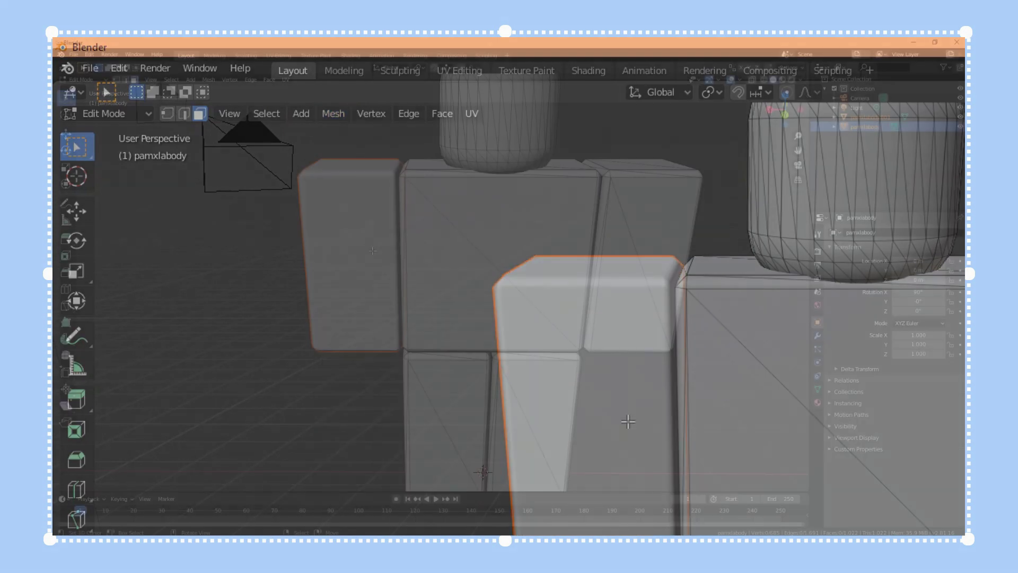
Step: Switch to Object Mode and select only the separated arm
middle_click_drag(372, 251, 371, 219)
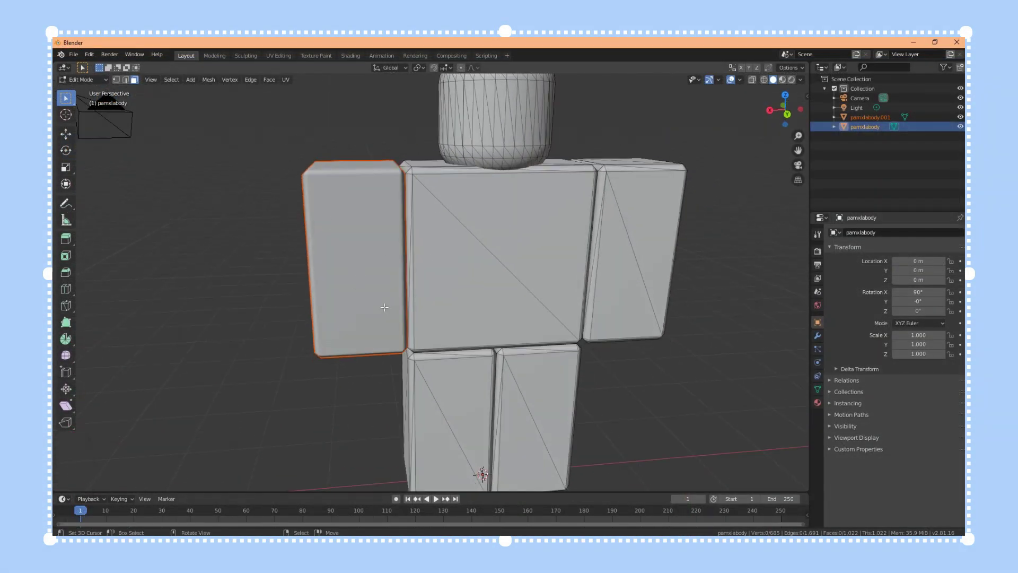
left_click(85, 80)
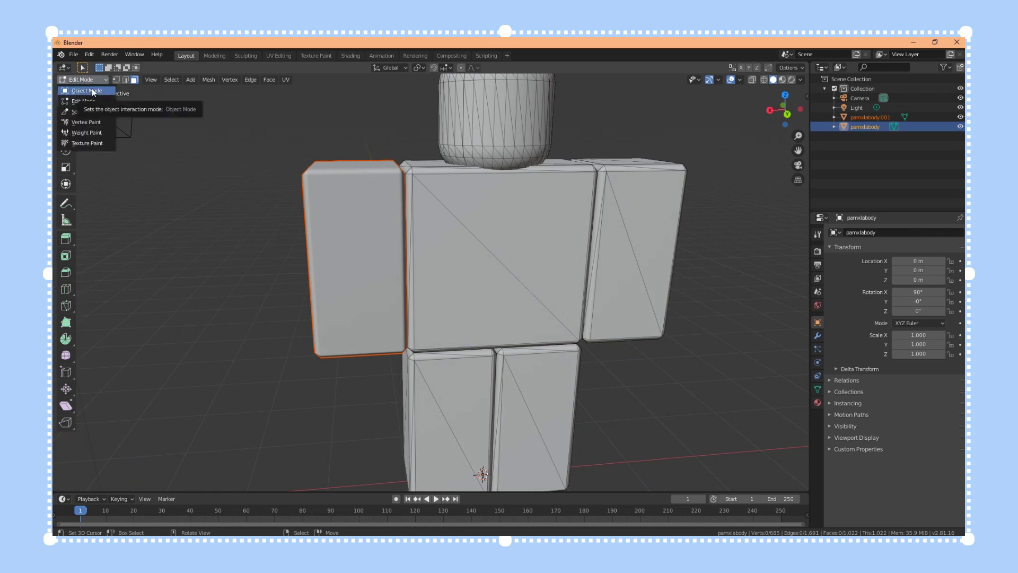
left_click(93, 91)
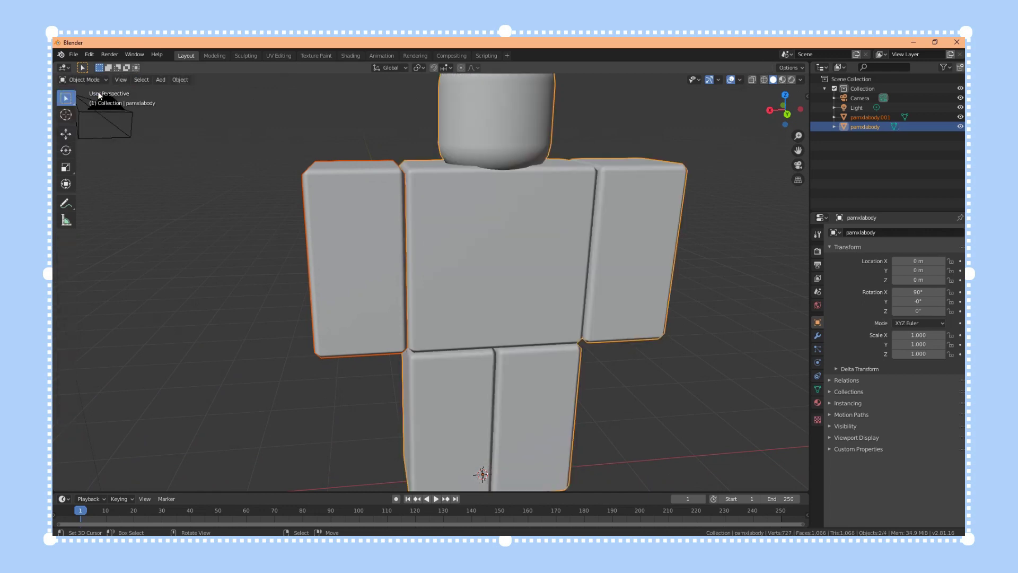
middle_click_drag(396, 233, 285, 314)
left_click(403, 228)
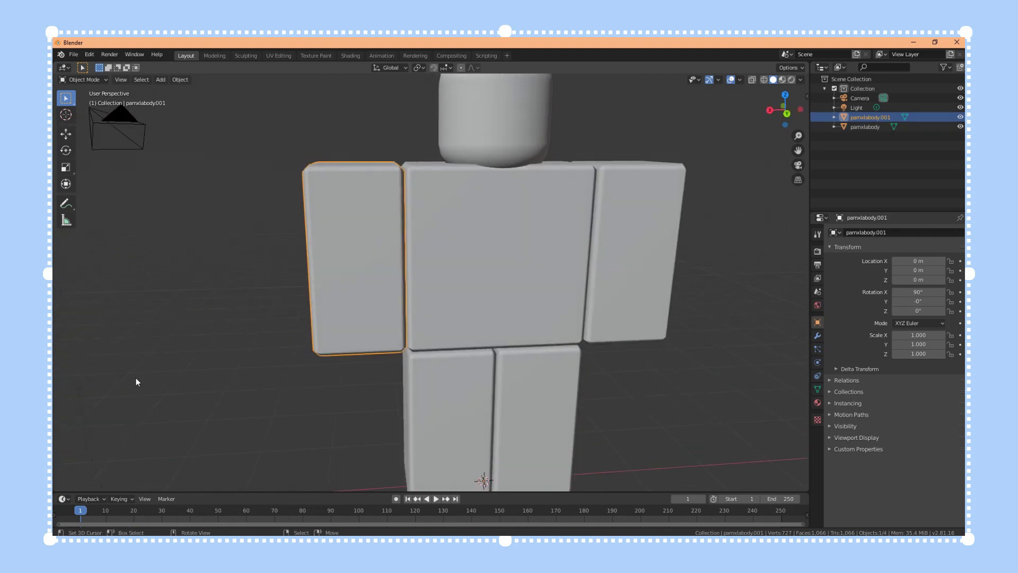
Step: Move the separated arm freely as a test and undo the move
left_click(66, 134)
scroll(307, 263, "down", 4)
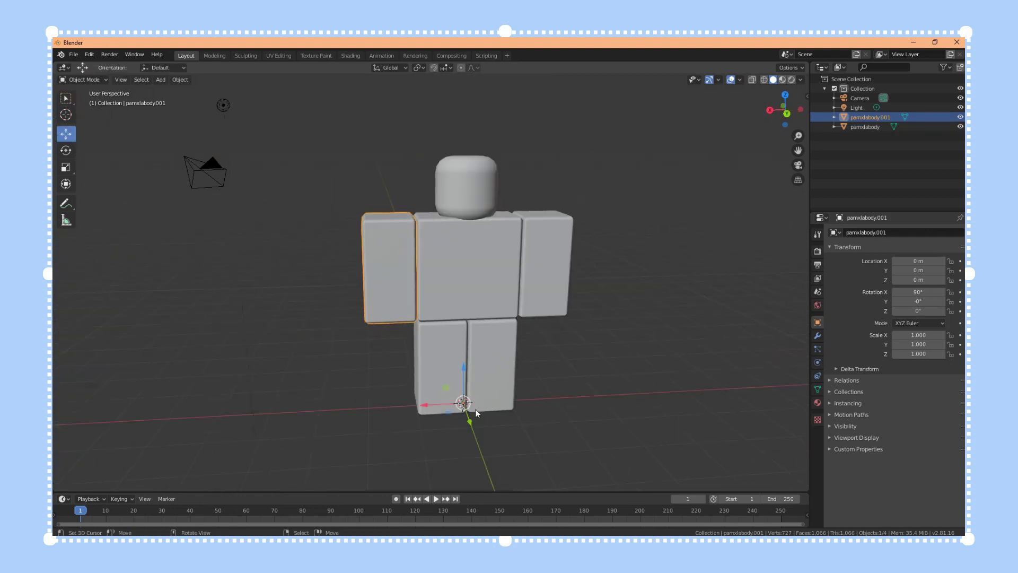
key("g")
left_click(396, 330)
middle_click_drag(396, 330, 494, 232)
scroll(539, 309, "down", 3)
key("ctrl+z")
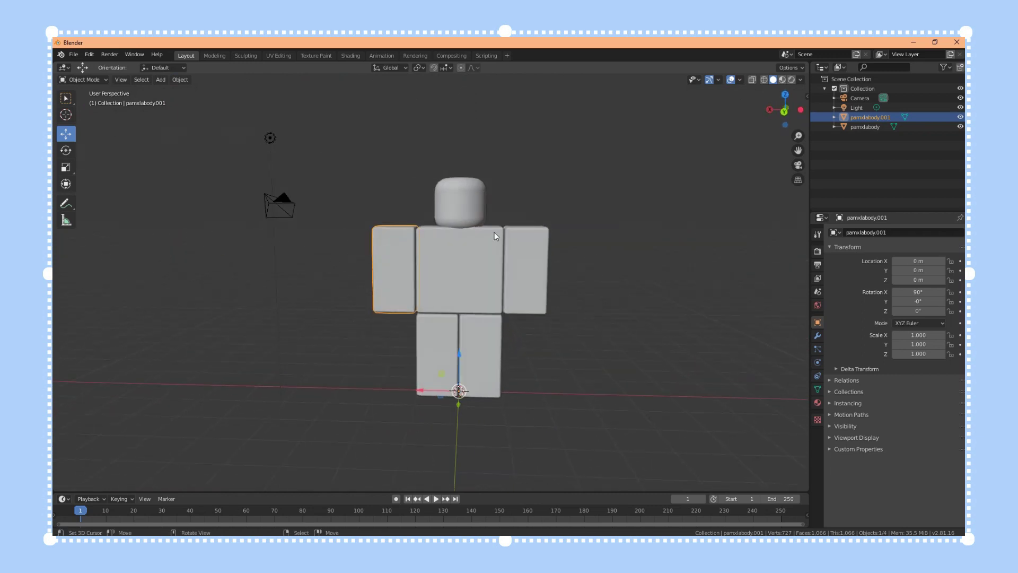
Step: Select the remaining body object and show it in Edit Mode from the orthographic back view
scroll(453, 253, "up", 3)
left_click(532, 255)
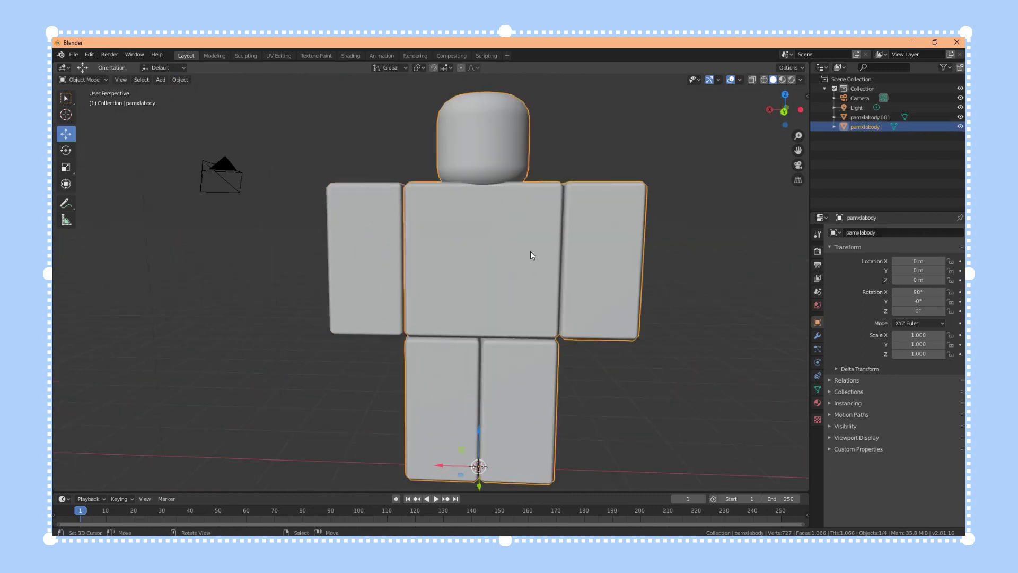
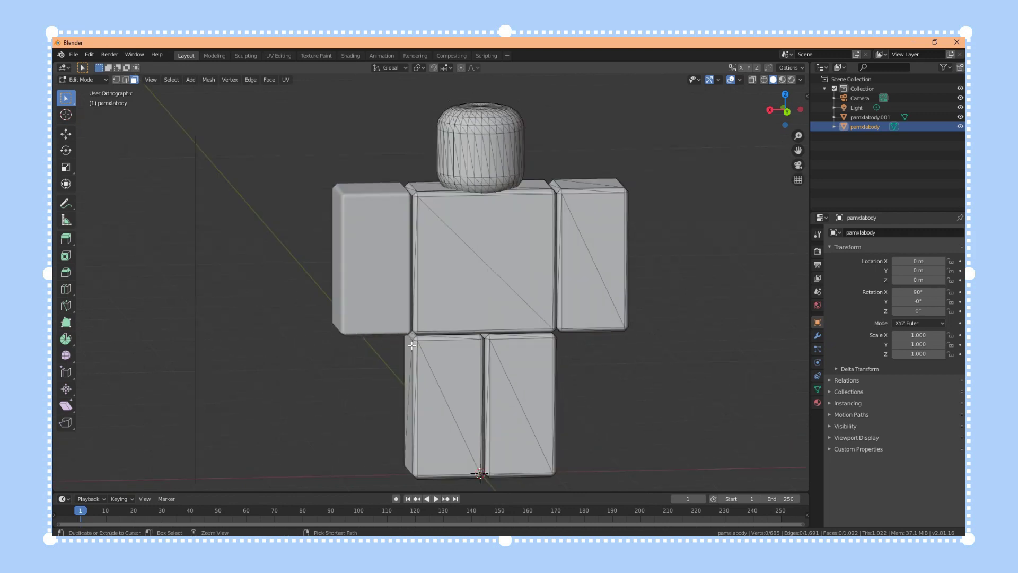
key("ctrl+KP_1")
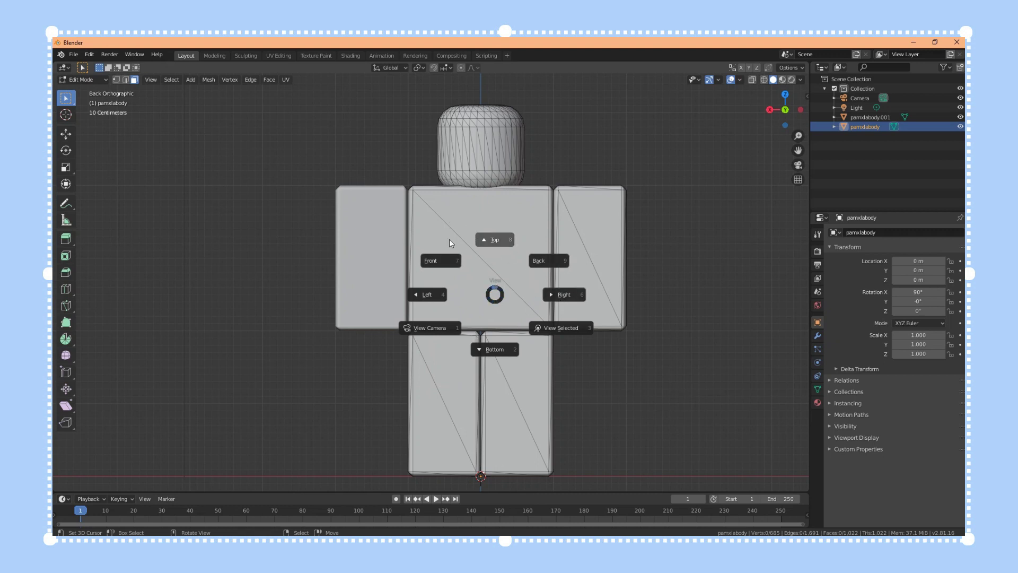
left_click(575, 400)
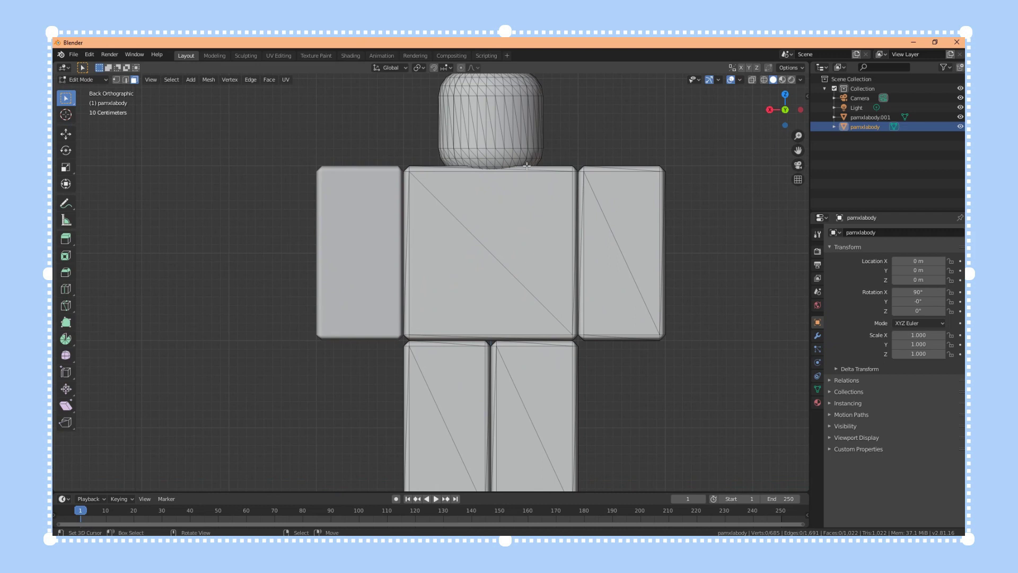
Step: Turn on X-ray display and box-select the whole head down to its overlap with the torso's top
scroll(526, 170, "down", 2)
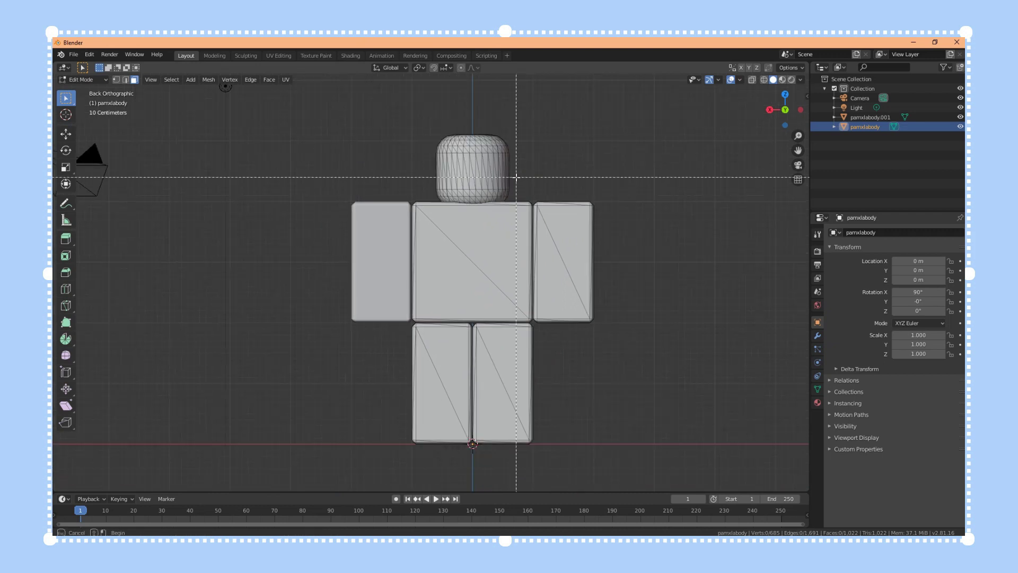
left_click_drag(519, 217, 519, 216)
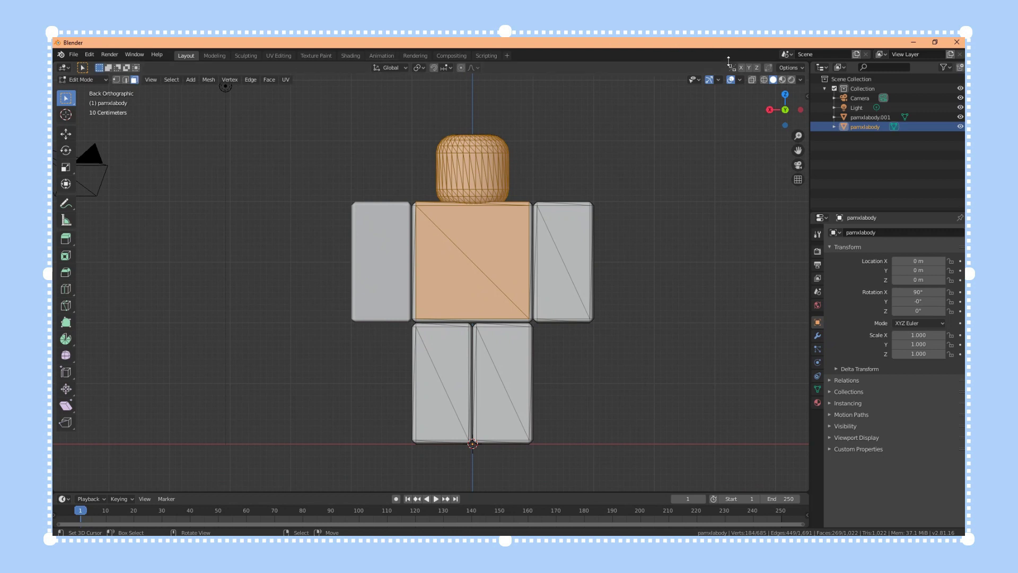
key("alt+z")
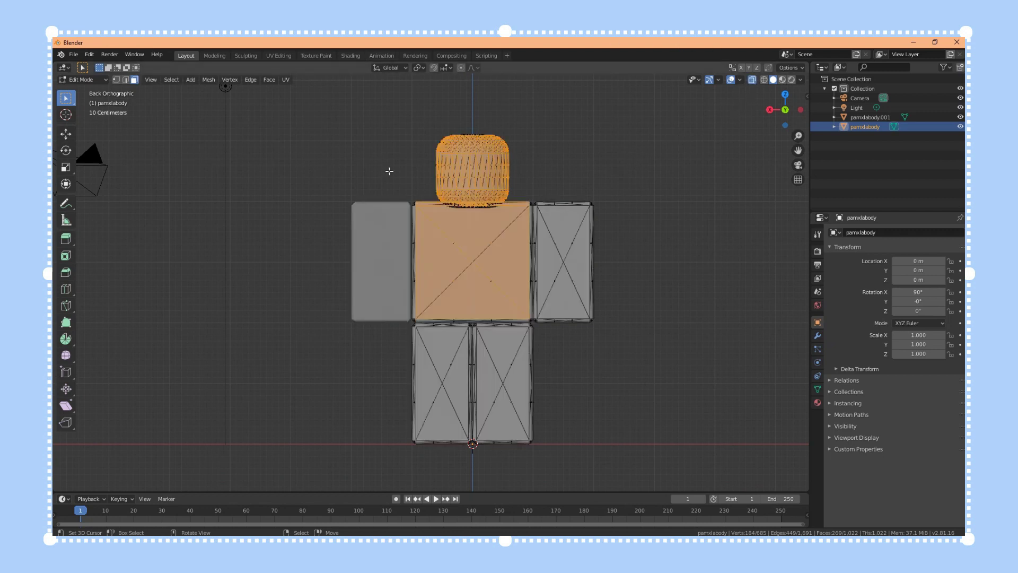
left_click(460, 152)
key("l")
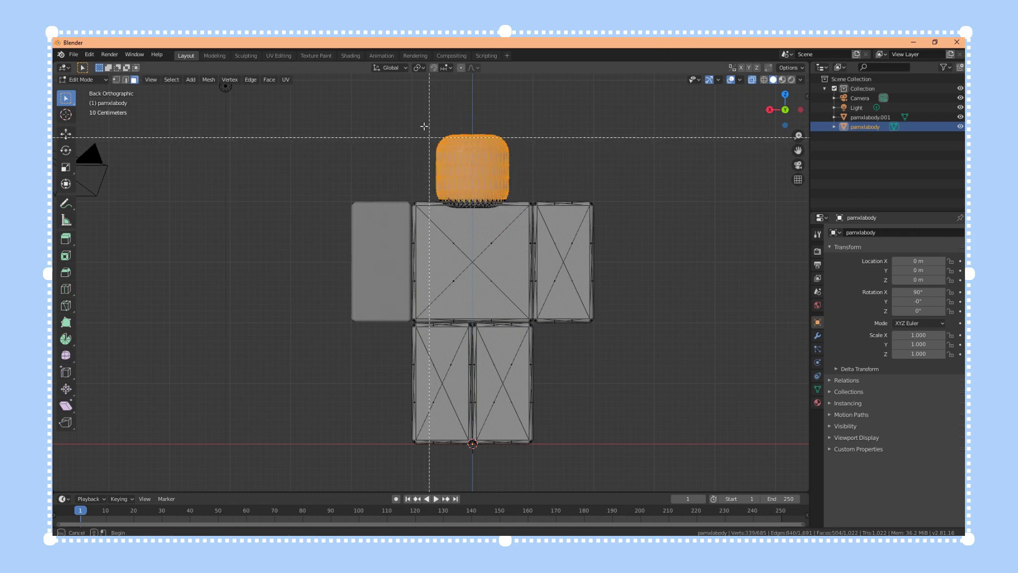
left_click_drag(508, 212, 508, 212)
scroll(506, 149, "up", 3)
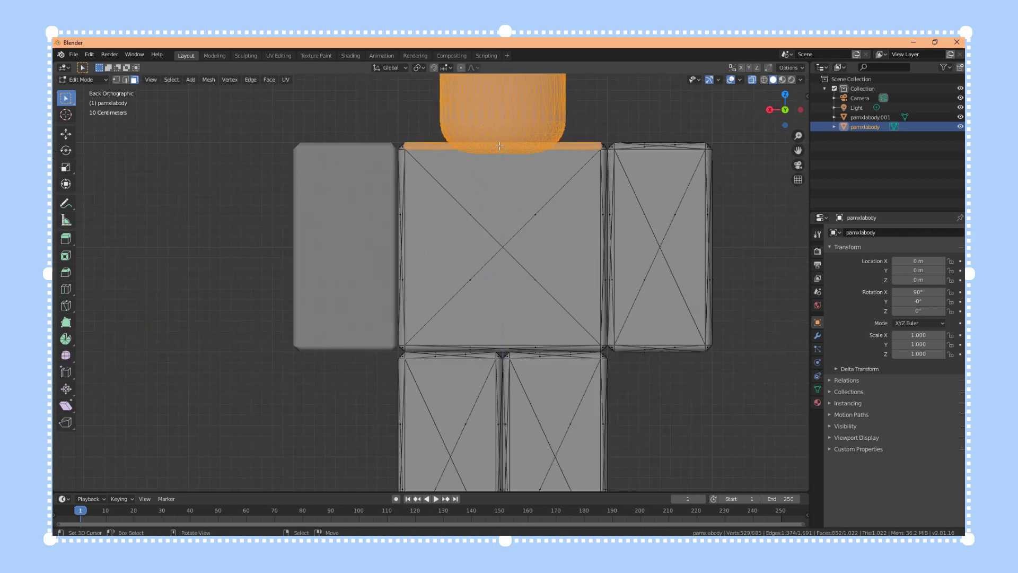
Step: Turn off X-ray display and check the head selection where it meets the torso's top
scroll(506, 161, "down", 3)
mouse_move(530, 164)
middle_mouse_down()
mouse_move(391, 125)
mouse_move(545, 166)
mouse_move(516, 228)
middle_mouse_up()
scroll(546, 166, "up", 4)
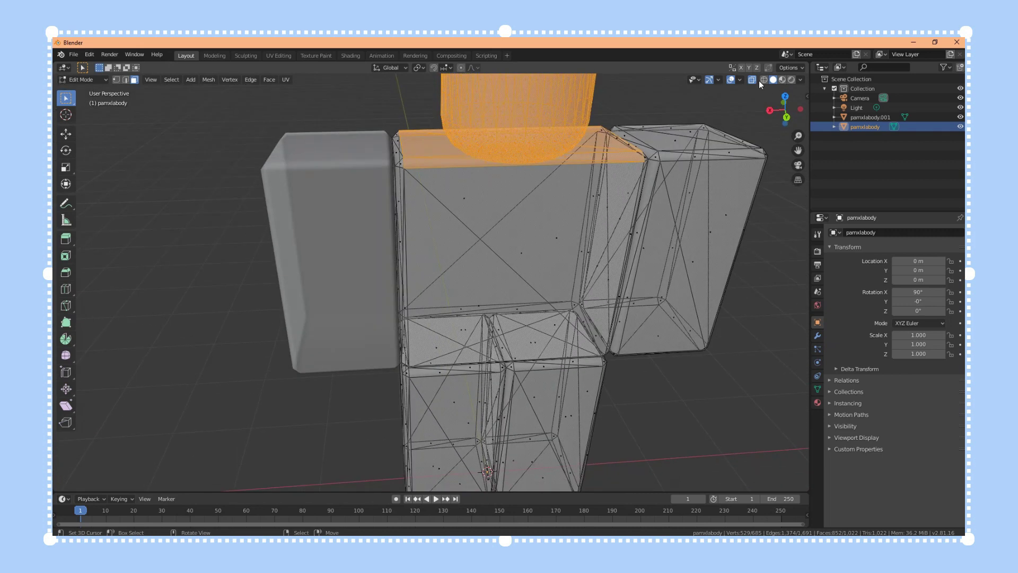
left_click(755, 79)
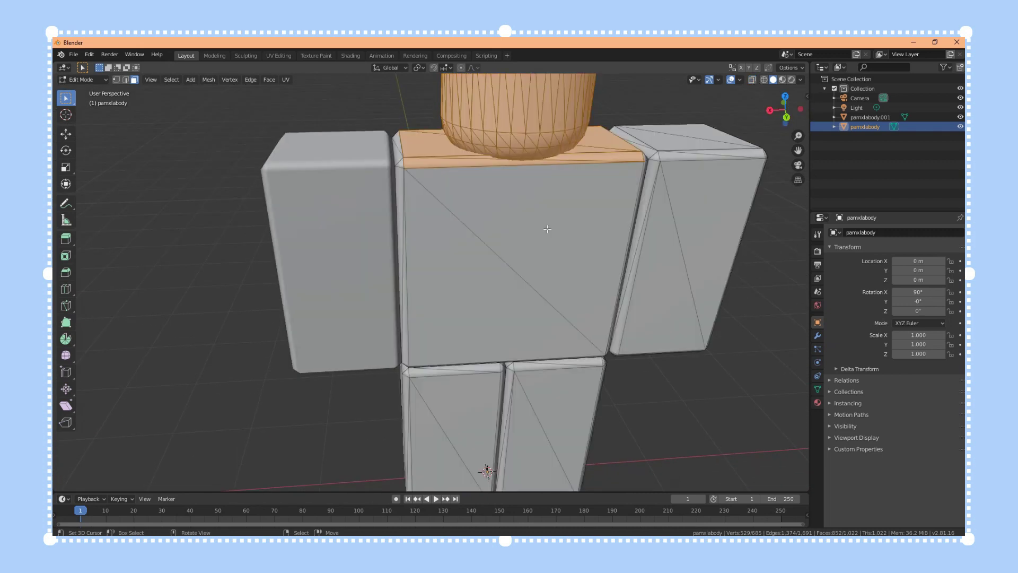
Step: Deselect the torso's top faces and their bevelled edge strips so that only the head stays selected
middle_click_drag(549, 223, 556, 228)
scroll(514, 190, "up", 3)
middle_click_drag(514, 190, 544, 215)
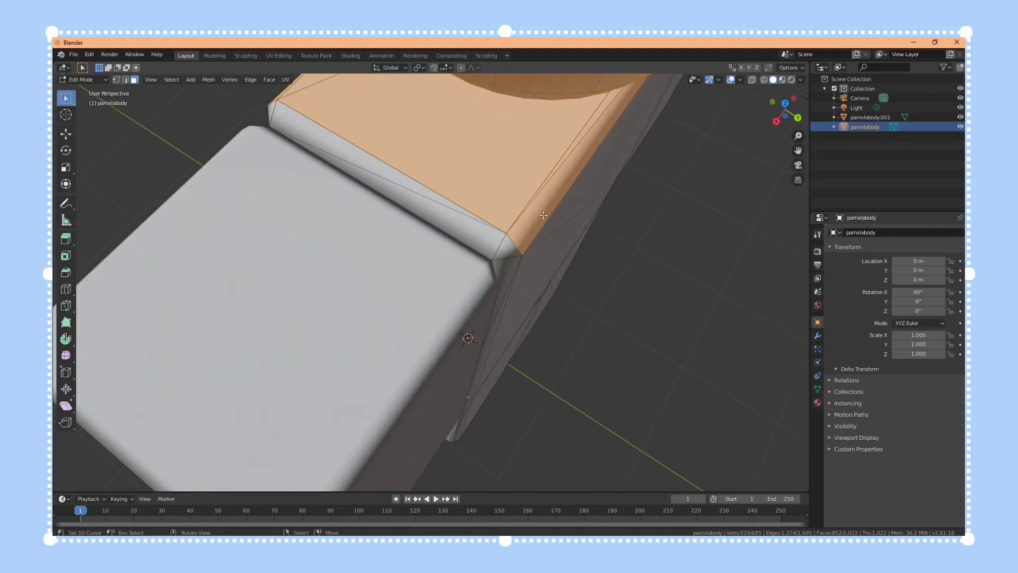
scroll(486, 230, "down", 3)
middle_click_drag(487, 230, 449, 172)
middle_click_drag(369, 208, 541, 215)
middle_click_drag(451, 197, 516, 167)
scroll(474, 175, "down", 4)
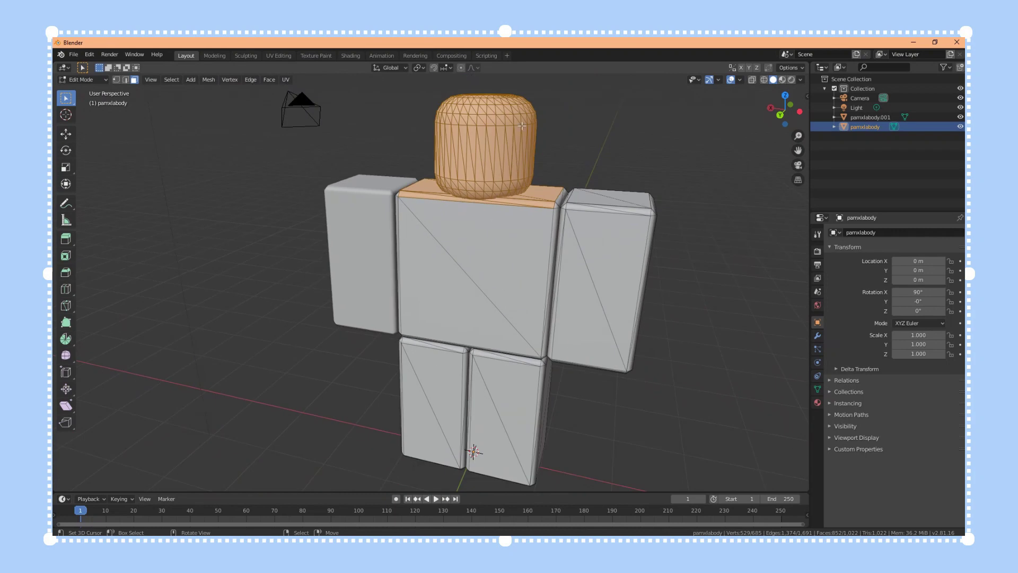
scroll(442, 150, "up", 5)
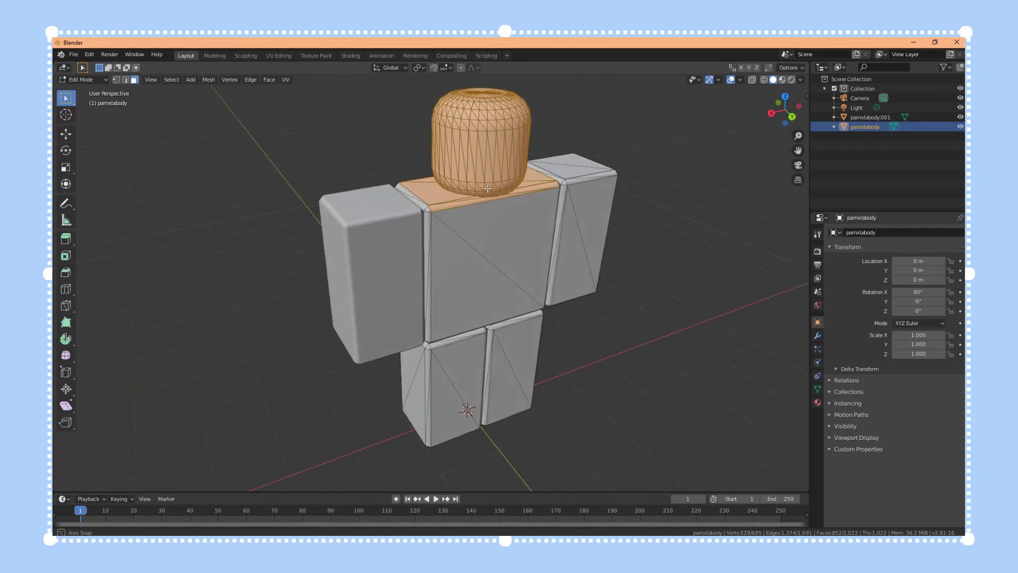
middle_click_drag(455, 164, 480, 209)
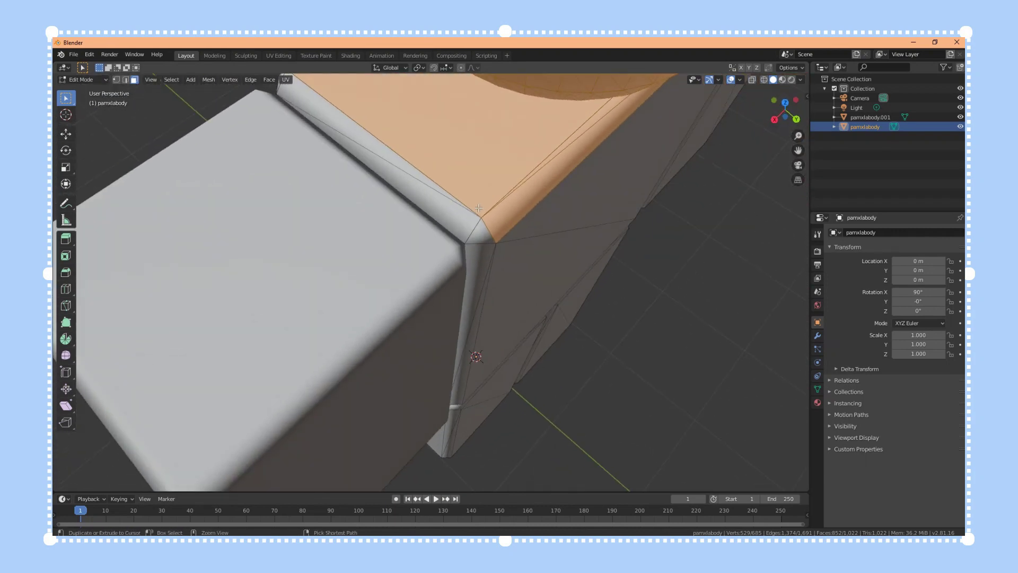
left_click(520, 212, "shift")
middle_click_drag(521, 211, 426, 234)
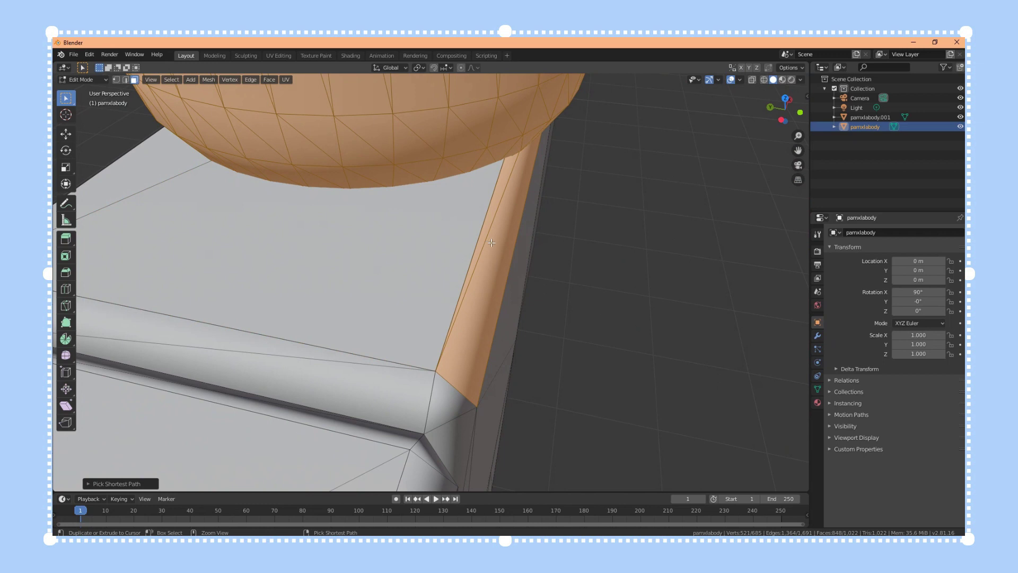
left_click(494, 218, "shift")
scroll(494, 203, "down", 10)
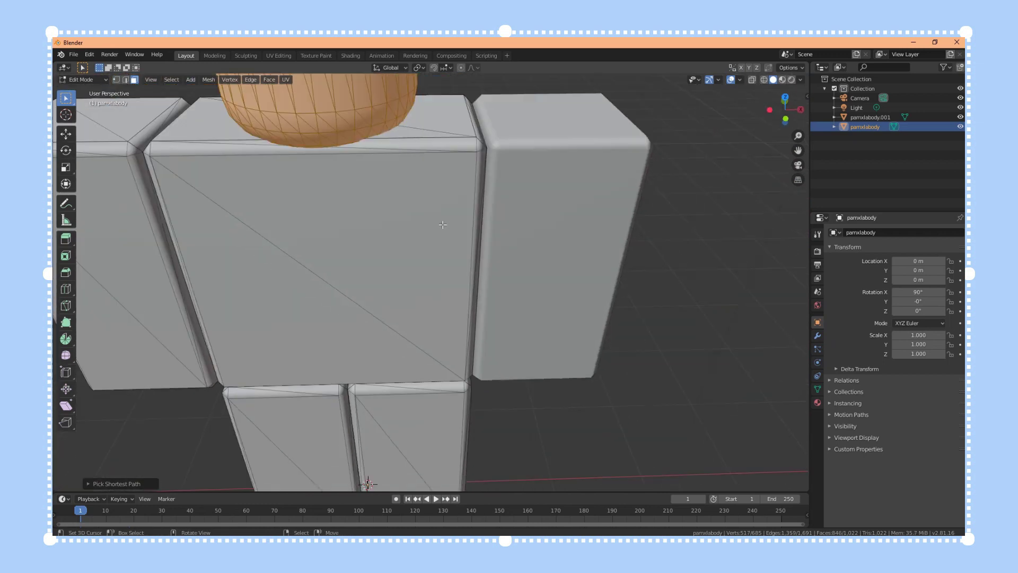
Step: Examine the underside of the head for leftover selected torso faces, with X-ray display on and off
middle_click_drag(477, 202, 489, 261)
scroll(482, 203, "up", 6)
scroll(484, 125, "up", 6)
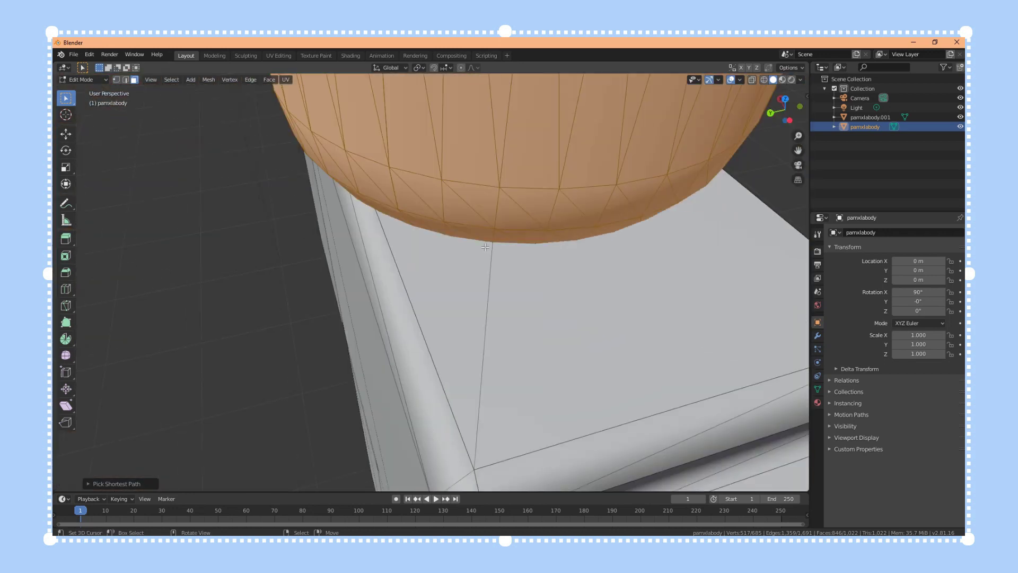
scroll(589, 261, "down", 3)
middle_click_drag(570, 268, 497, 129)
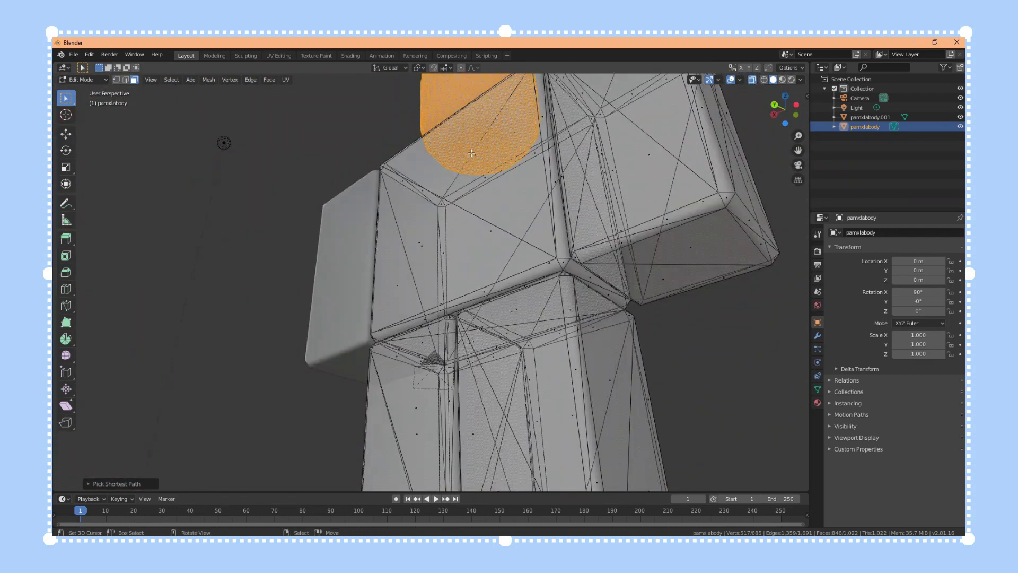
middle_click_drag(511, 173, 463, 243)
left_click(751, 80)
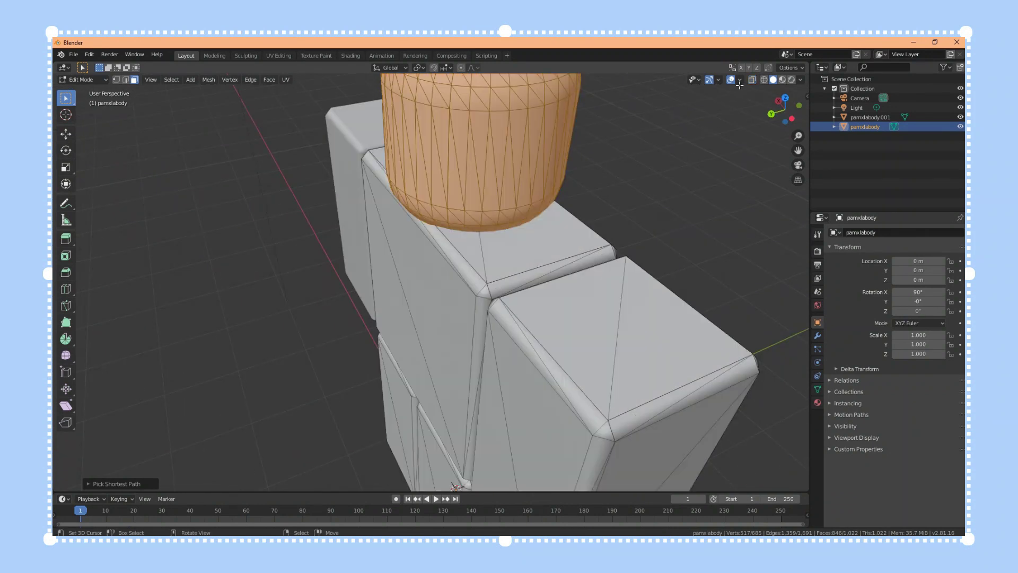
Step: Separate the selected head from the body into its own object
middle_click_drag(423, 299, 484, 286)
scroll(484, 286, "down", 4)
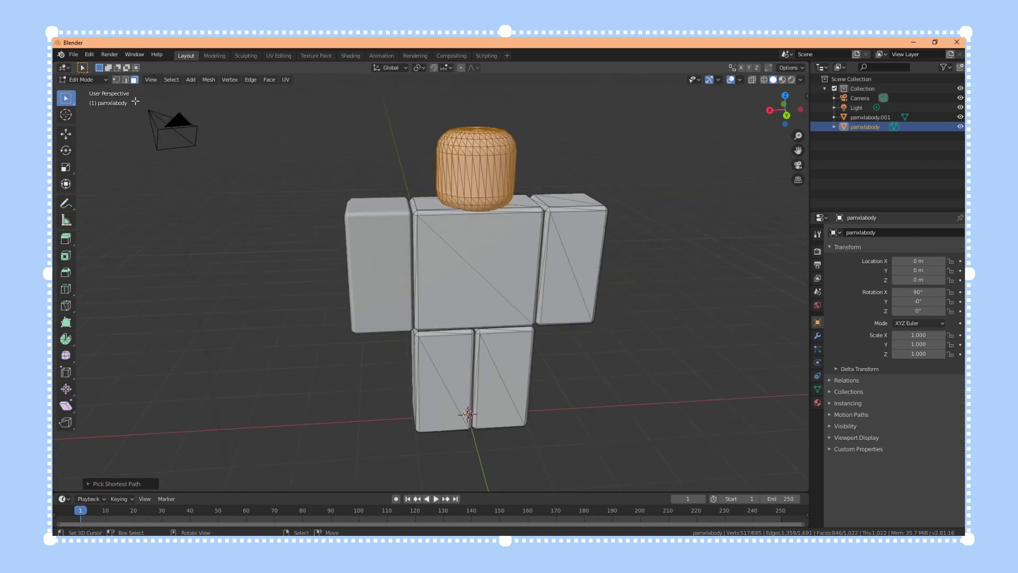
mouse_move(209, 81)
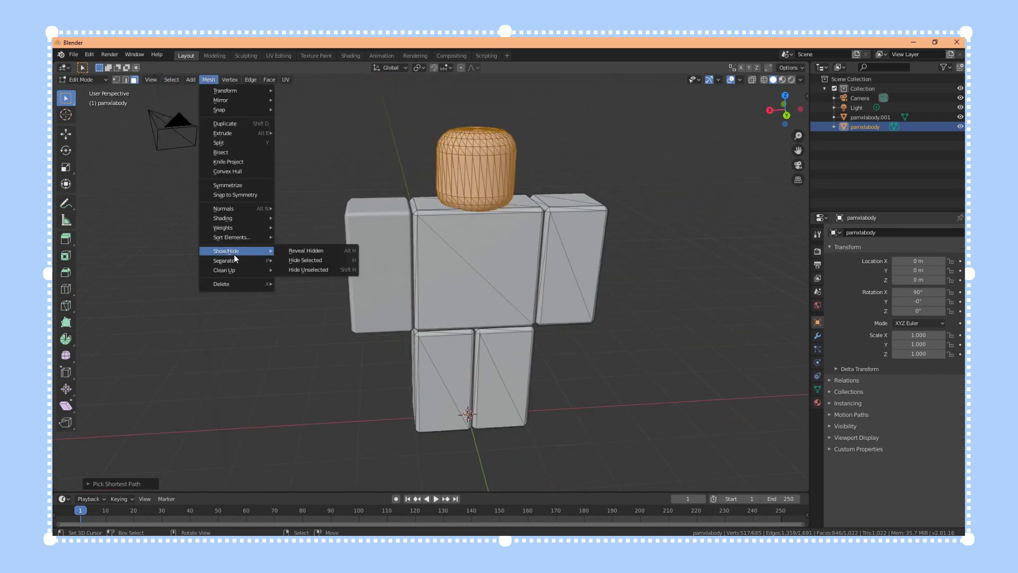
left_click(299, 259)
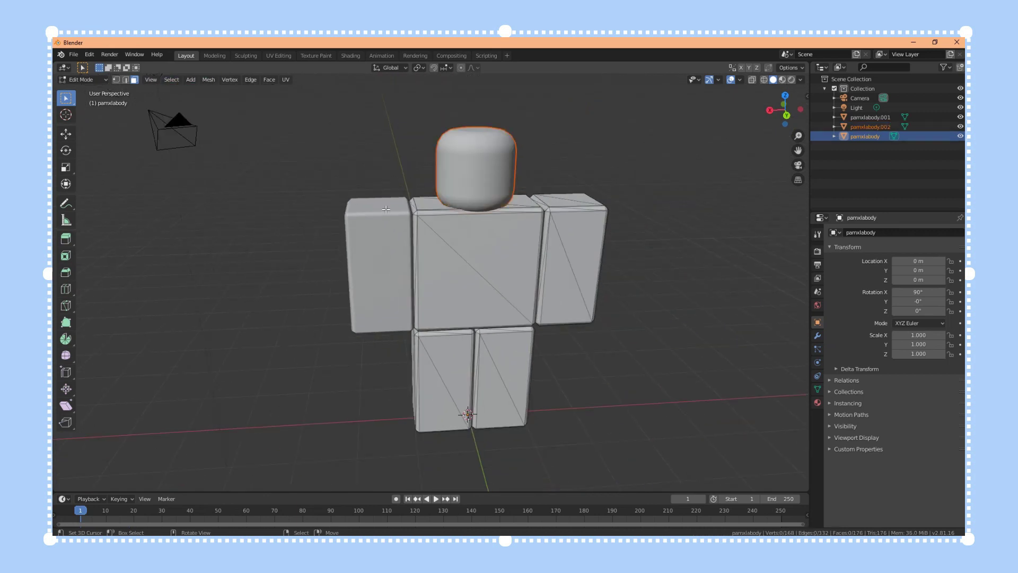
key("p")
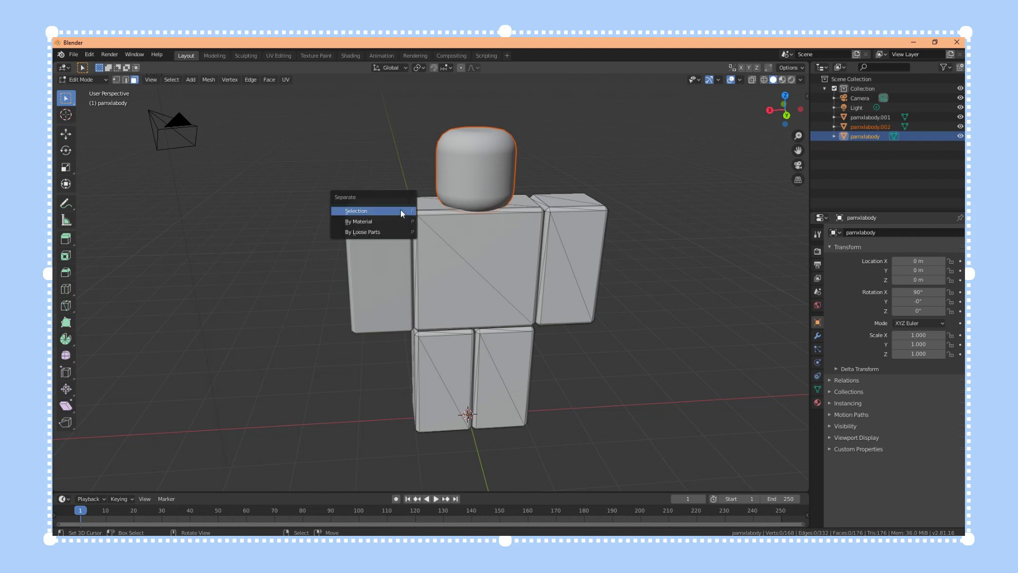
middle_click_drag(468, 254, 482, 156)
Step: Switch to Object Mode, select the separated head and move it straight up above the torso as a test
left_click(98, 80)
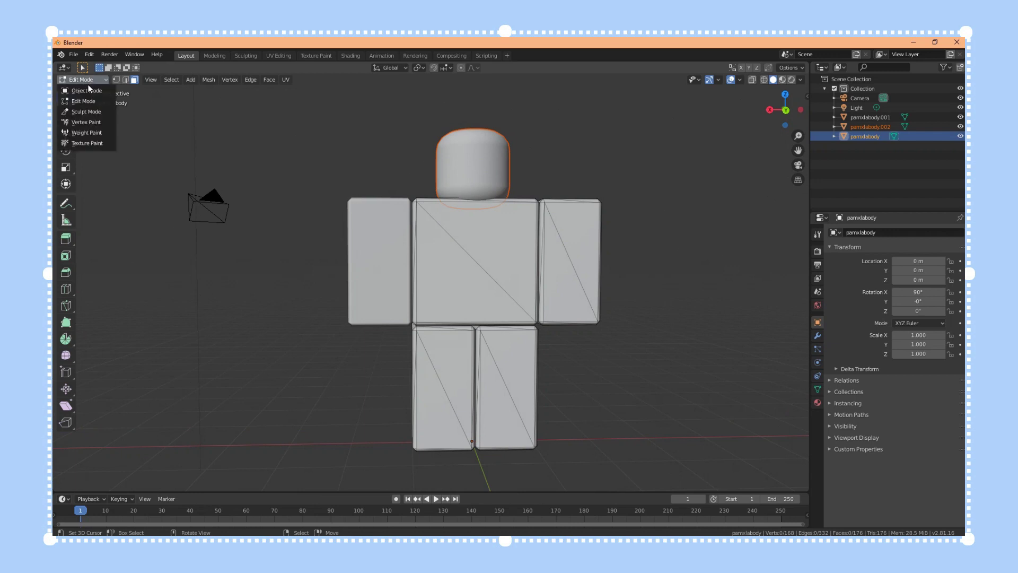
left_click(88, 86)
right_click(479, 182)
right_click(377, 215)
right_click(456, 170)
right_click(379, 214)
right_click(460, 171)
scroll(462, 218, "down", 3)
scroll(462, 217, "down", 1)
left_click_drag(452, 318, 452, 294)
Step: Move the first separated arm about 0.89 m outward along the X axis as a test
right_click(411, 272)
left_click_drag(408, 359, 381, 360)
scroll(498, 142, "up", 3)
middle_click_drag(456, 341, 526, 203)
middle_click_drag(459, 295, 357, 177)
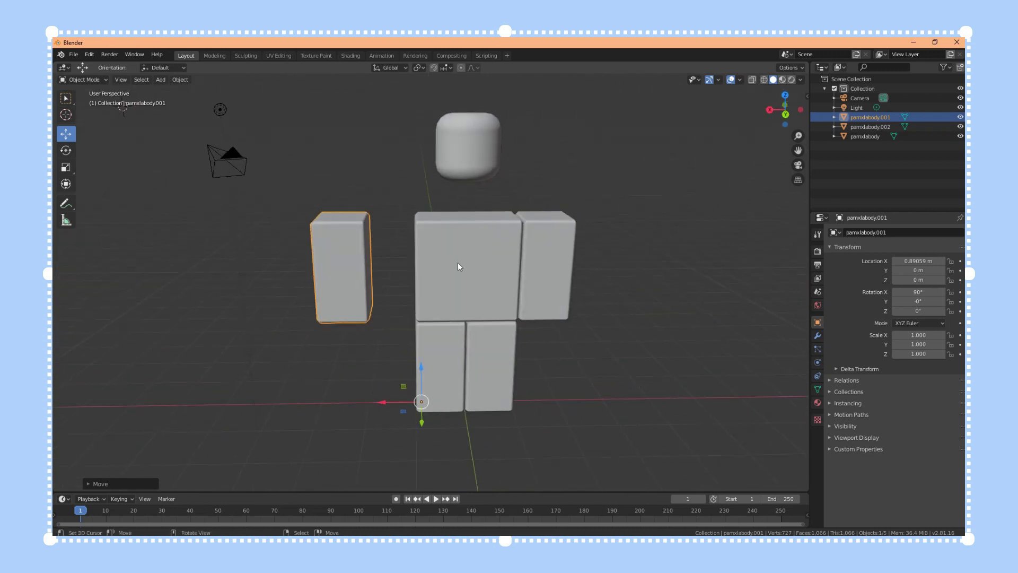
Step: Undo the test moves of the arm and the head
middle_click_drag(543, 282, 470, 336)
key("ctrl+z")
key("ctrl+z")
key("ctrl+z")
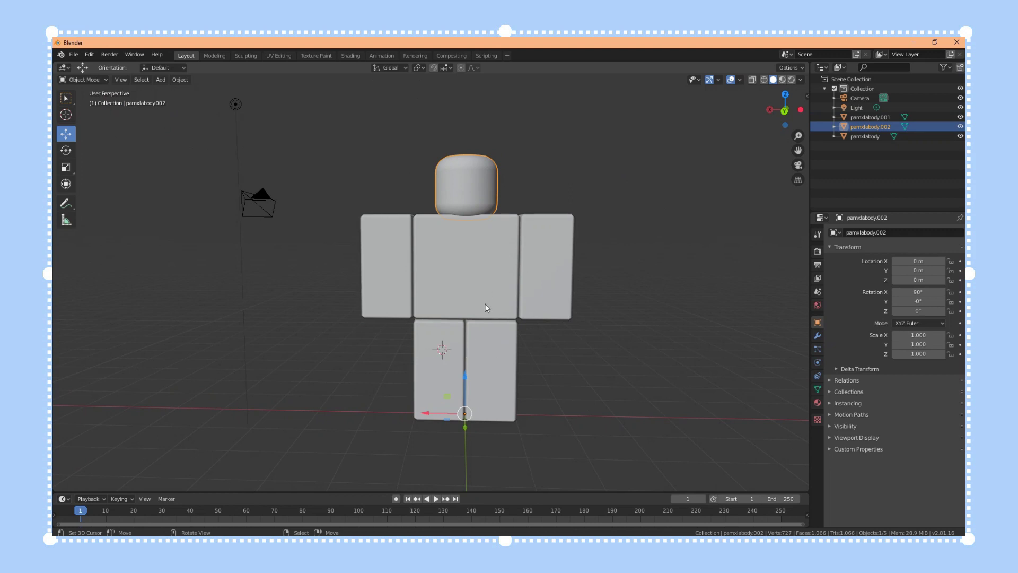
Step: Show the remaining body object in Edit Mode from the orthographic back view and try box-selecting its torso
middle_click_drag(486, 288, 413, 323)
key("b")
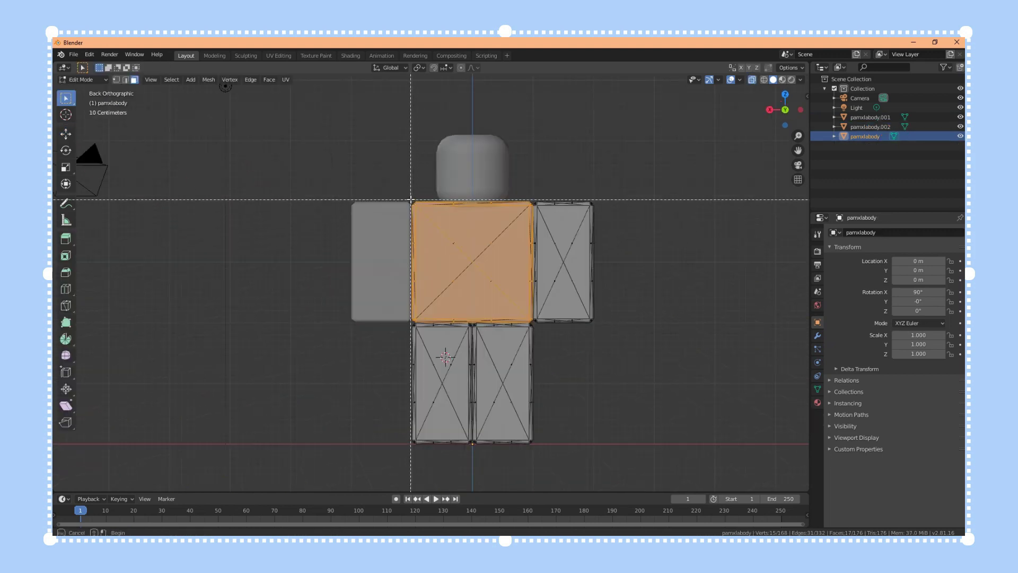
key("Escape")
scroll(503, 290, "up", 1)
middle_click_drag(503, 289, 531, 397)
scroll(521, 352, "up", 8)
scroll(522, 352, "down", 7)
scroll(532, 398, "up", 6)
scroll(606, 311, "down", 7)
right_click(607, 311)
Step: Box-select the body's remaining arm from the orthographic back view
middle_click_drag(599, 350, 534, 203)
key("b")
left_click_drag(534, 203, 593, 339)
key("ctrl+KP_1")
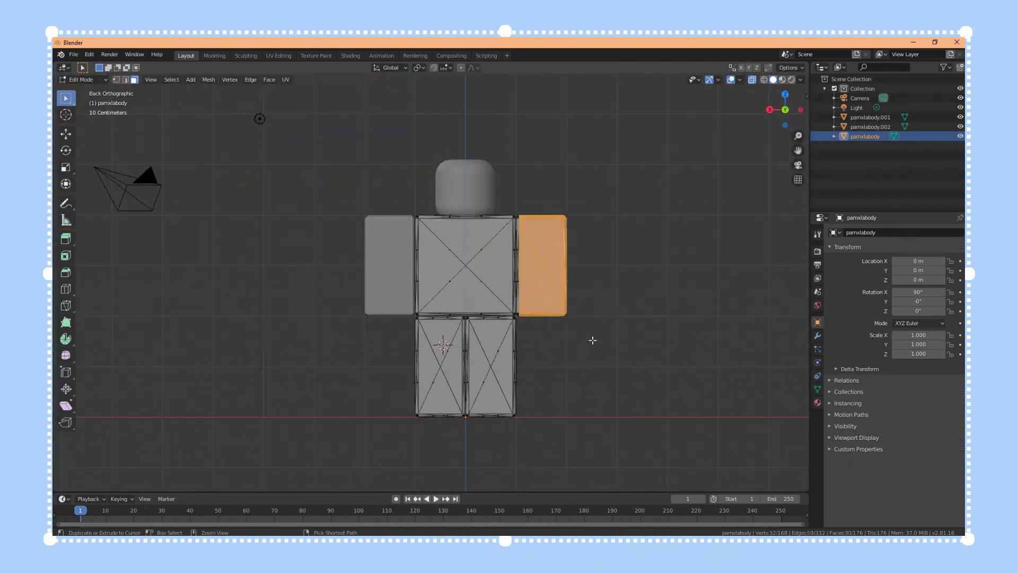
left_click_drag(520, 213, 611, 380)
Step: Check the arm selection up close and correct its individual faces so that the whole arm is selected
scroll(612, 380, "up", 3)
middle_click_drag(612, 380, 568, 380)
left_click(751, 80)
scroll(393, 325, "up", 3)
middle_click_drag(609, 296, 677, 201)
scroll(677, 313, "down", 2)
left_click(676, 340, "ctrl")
scroll(676, 339, "up", 4)
right_click(661, 341, "ctrl")
scroll(661, 341, "down", 5)
scroll(746, 300, "up", 3)
scroll(746, 301, "up", 3)
scroll(746, 300, "down", 5)
scroll(792, 170, "down", 3)
scroll(793, 170, "up", 5)
scroll(718, 209, "down", 3)
scroll(677, 201, "down", 2)
Step: Separate the selected arm into its own object and switch to Object Mode
left_click(172, 80)
mouse_move(209, 79)
mouse_move(239, 260)
left_click(299, 260)
scroll(422, 223, "down", 4)
left_click(93, 80)
left_click(88, 92)
Step: Select the newly separated arm, move it away from the body as a test and undo the move
right_click(450, 293)
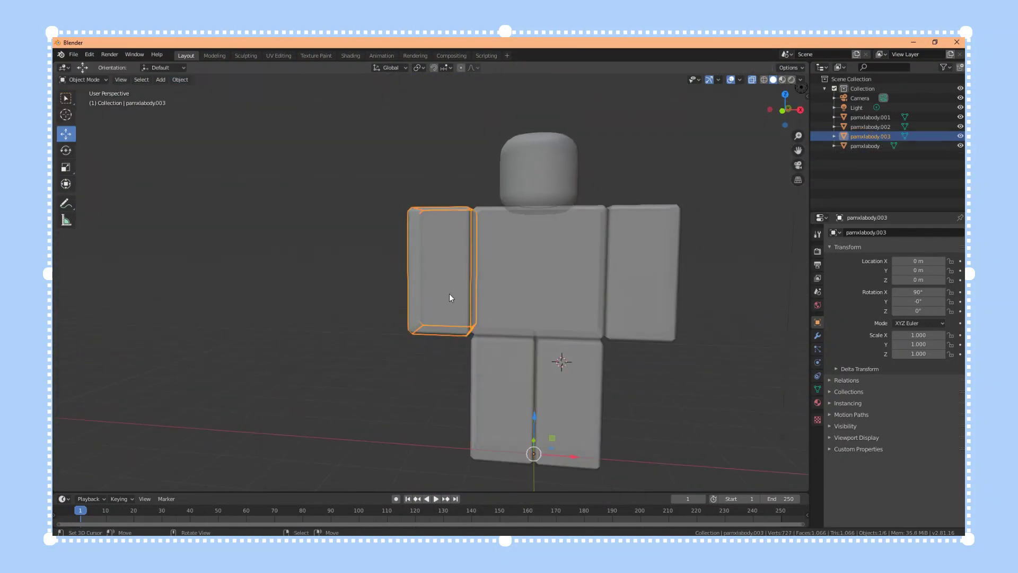
middle_click_drag(450, 293, 466, 312)
left_click_drag(561, 431, 517, 416)
mouse_move(490, 304)
middle_mouse_down()
mouse_move(531, 325)
mouse_move(508, 270)
mouse_move(504, 312)
middle_mouse_up()
key("ctrl+z")
key("ctrl+z")
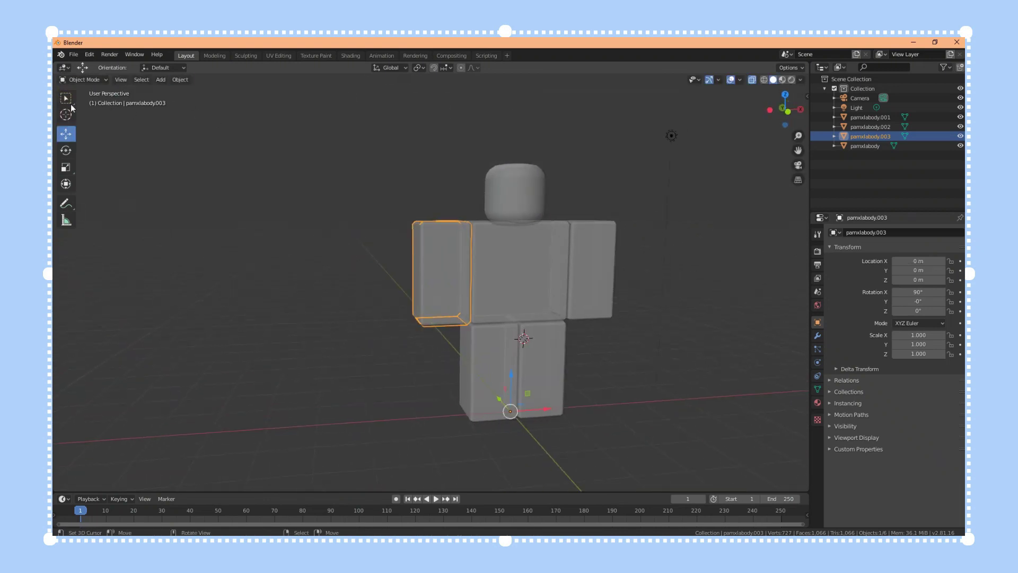
Step: Show the torso-and-legs object in Edit Mode from the orthographic front view and box-select the torso
left_click(536, 261)
left_click(84, 80)
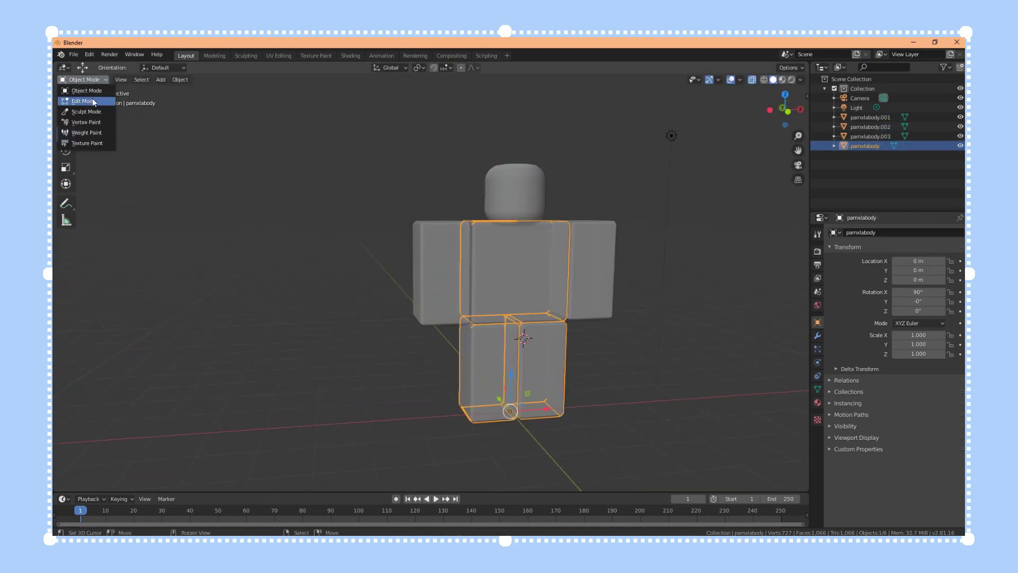
left_click(92, 102)
key("KP_1")
left_click_drag(456, 205, 587, 316)
Step: Turn off X-ray display and correct individual faces around the torso's edges to complete its selection
scroll(587, 316, "up", 2)
middle_click_drag(592, 345, 591, 310)
key("alt+z")
middle_click_drag(715, 136, 737, 139)
left_click(627, 356, "ctrl")
left_click(610, 361, "ctrl")
middle_click_drag(609, 361, 485, 204)
left_click(371, 266, "ctrl")
middle_click_drag(371, 266, 649, 339)
key("alt+z")
left_click(752, 81)
middle_click_drag(611, 278, 636, 278)
Step: Separate the selected torso from the legs and switch to Object Mode
left_click(207, 79)
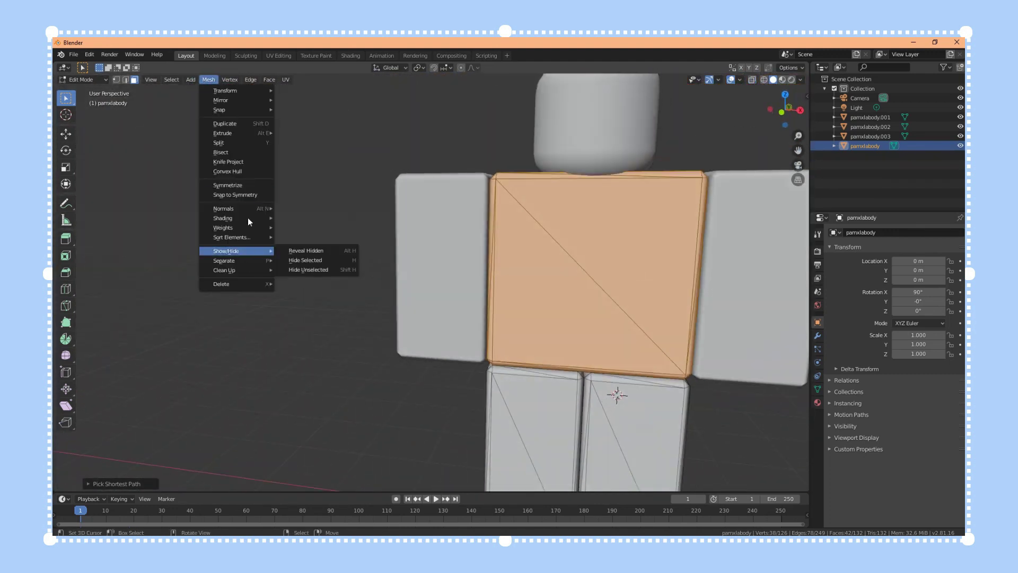
left_click(315, 261)
middle_click_drag(398, 217, 408, 186)
scroll(408, 186, "down", 3)
key("Tab")
Step: Select the separated torso and move it about 1.6 m along the Y axis as a test
left_click(523, 271)
middle_click_drag(523, 272, 451, 313)
scroll(466, 324, "down", 2)
left_click_drag(502, 374, 541, 355)
scroll(530, 357, "up", 3)
Step: Examine the underside of the separated torso for missing faces
middle_click_drag(530, 356, 602, 240)
scroll(602, 240, "up", 2)
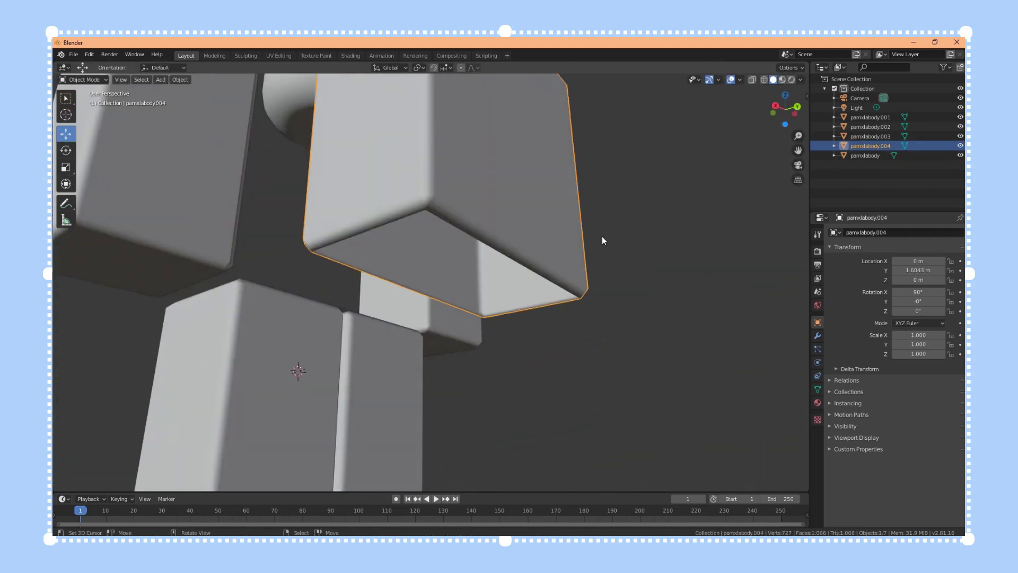
middle_click_drag(557, 275, 565, 278)
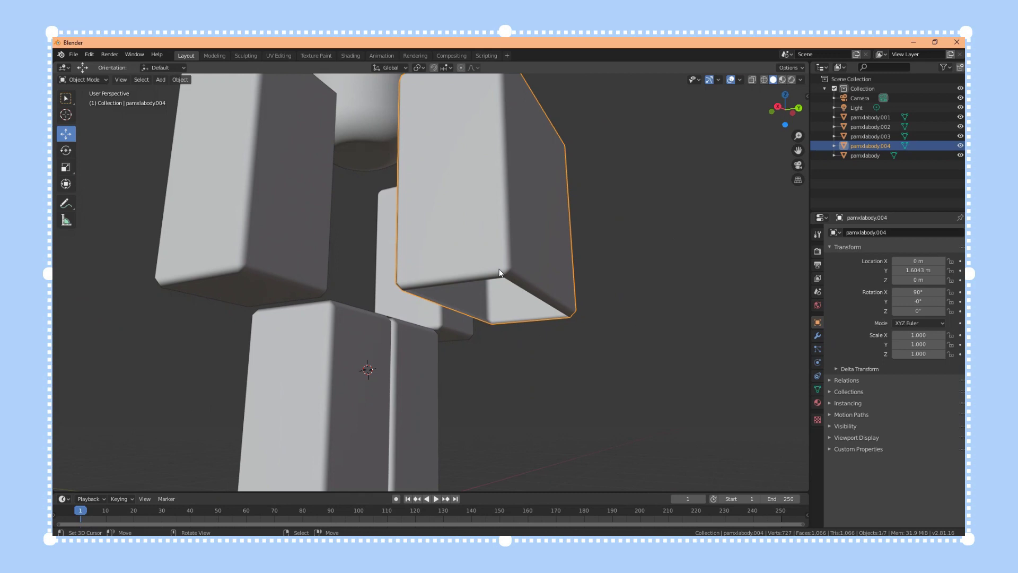
scroll(499, 269, "up", 1)
scroll(498, 269, "down", 1)
middle_click_drag(494, 266, 549, 403)
scroll(505, 226, "up", 1)
middle_click_drag(645, 286, 622, 475)
middle_click_drag(667, 434, 608, 102)
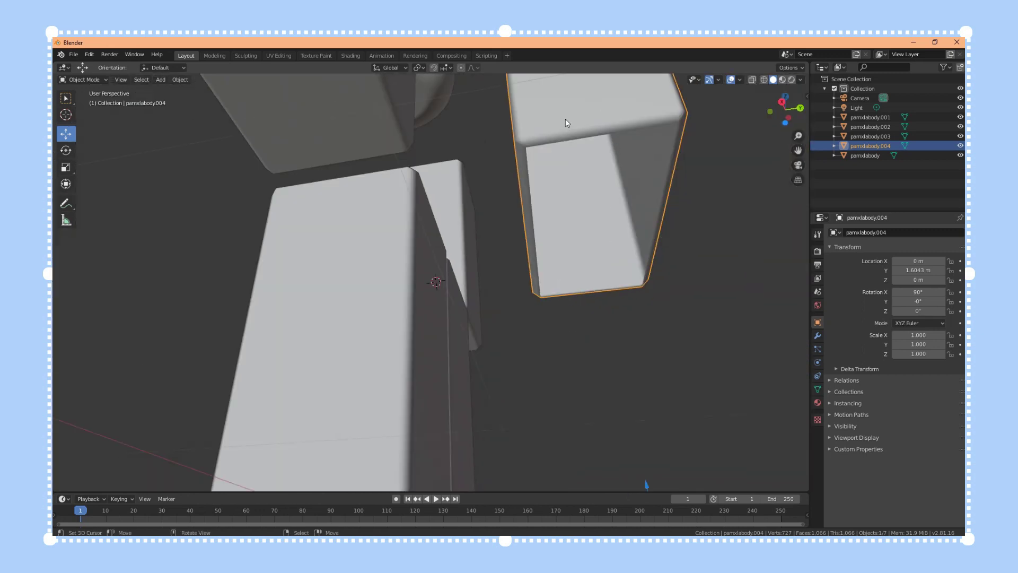
middle_click_drag(613, 216, 581, 213)
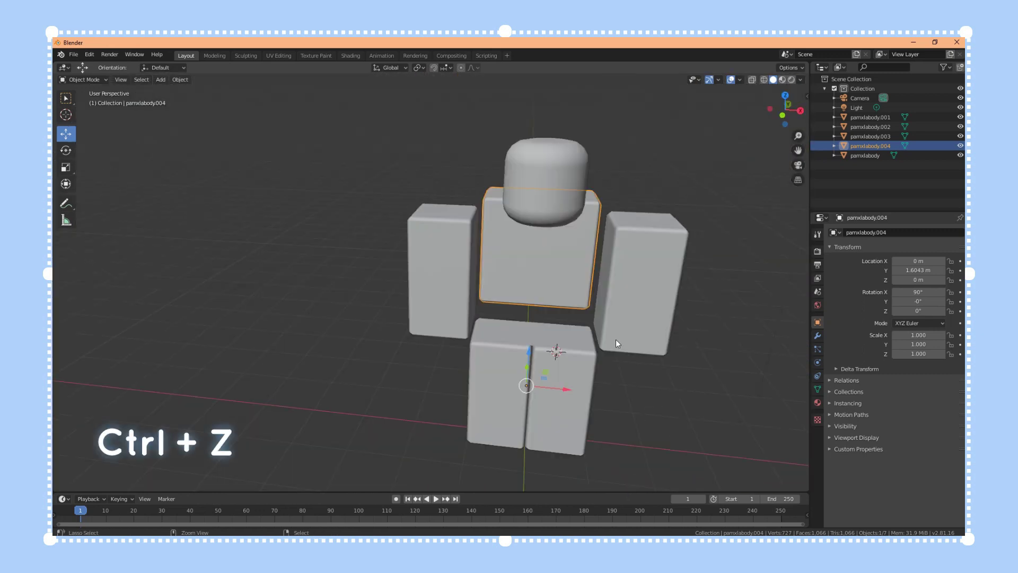
Step: Undo the torso's test move and its separation, back to the torso face selection in Edit Mode
key("ctrl+z")
key("ctrl+z")
key("Tab")
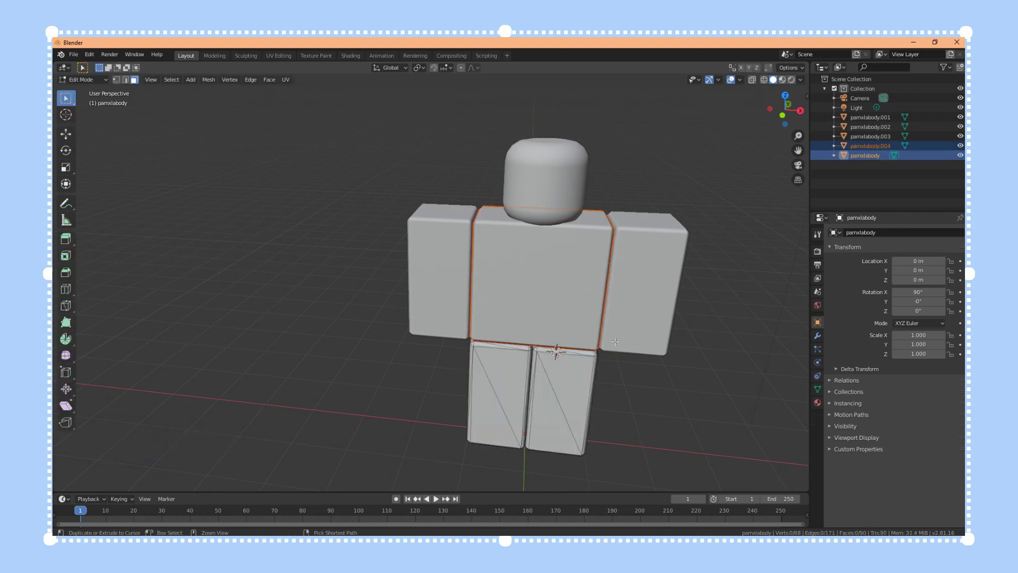
key("ctrl+z")
key("ctrl+z")
key("ctrl+z")
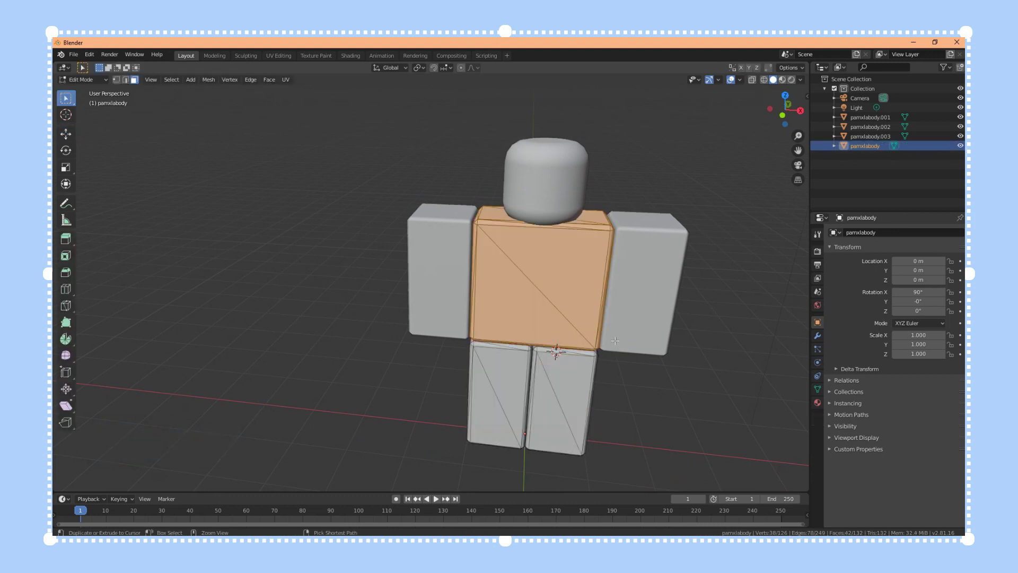
Step: Add the missed torso-bottom face reachable through the gap between the legs to the selection
middle_click_drag(604, 336, 618, 445)
left_click(286, 303, "ctrl")
scroll(618, 445, "up", 6)
scroll(649, 375, "down", 1)
middle_click_drag(649, 375, 632, 250)
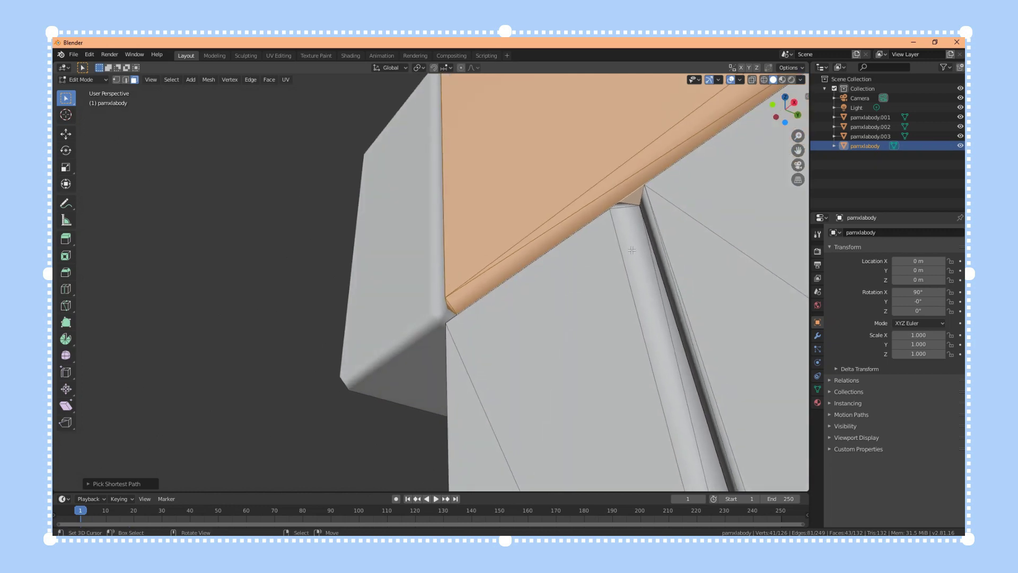
Step: Add the second torso-bottom face, reached through the leg gap from the body's opposite side, to the selection
middle_click_drag(677, 225, 60, 249)
scroll(264, 349, "up", 1)
scroll(482, 393, "down", 2)
scroll(482, 393, "up", 2)
middle_click_drag(482, 393, 387, 421)
scroll(387, 420, "up", 5)
middle_click_drag(676, 403, 516, 374)
middle_click_drag(436, 383, 236, 187)
right_click(241, 189, "ctrl")
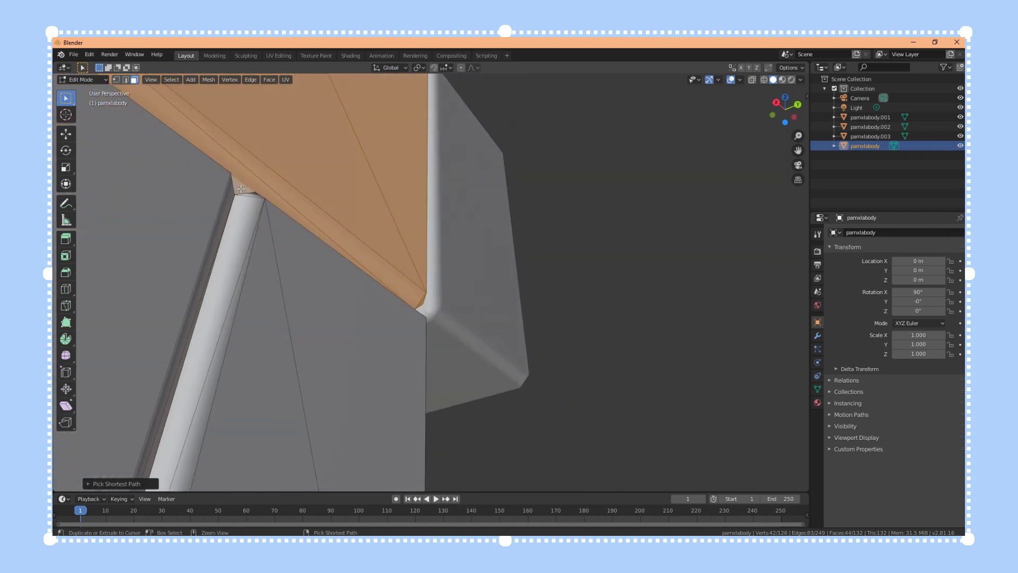
Step: Turn on X-ray display and examine the selected bottom faces of the torso where they meet the legs
middle_click_drag(392, 247, 493, 196)
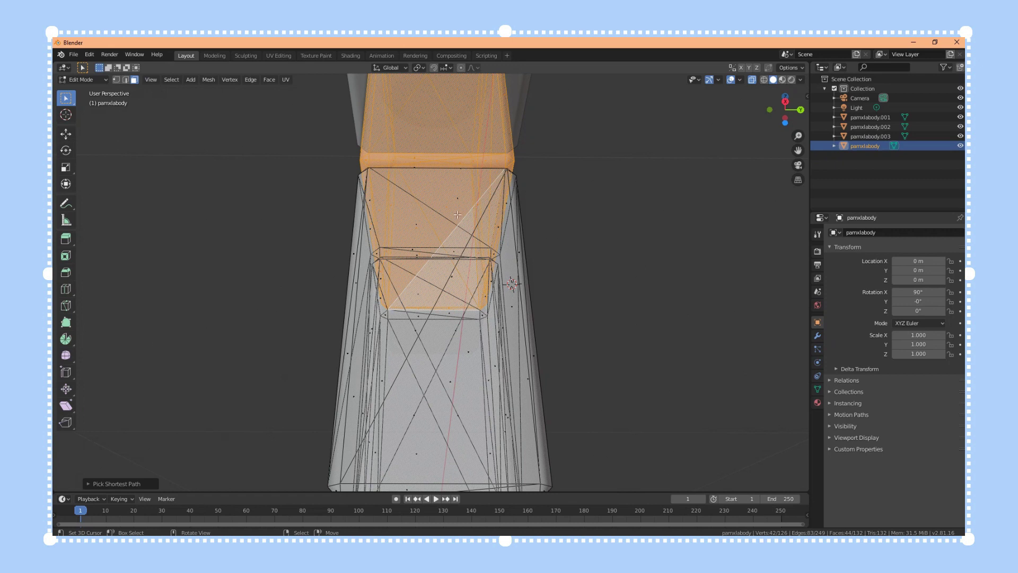
middle_click_drag(414, 300, 461, 151)
middle_click_drag(506, 231, 631, 203)
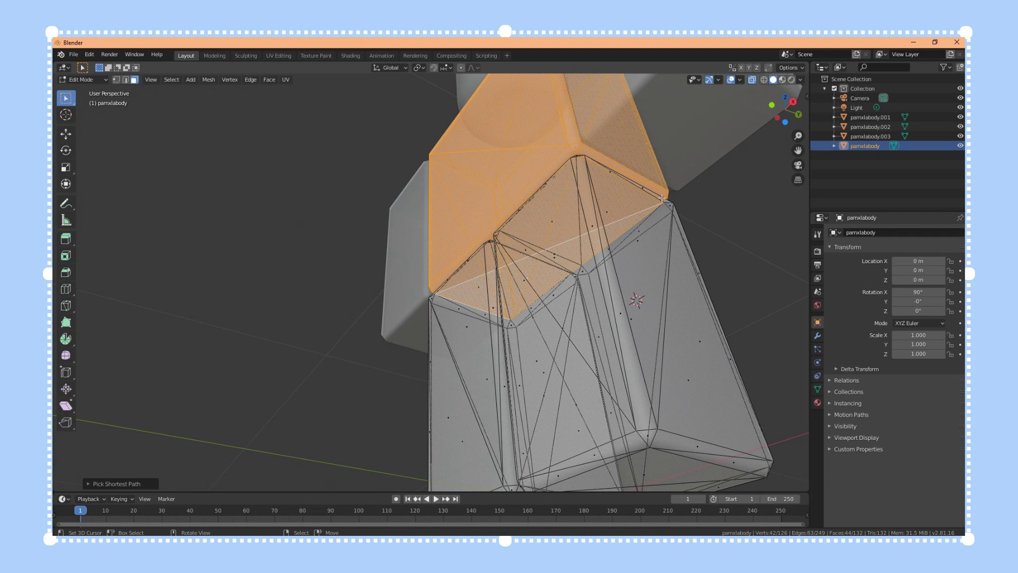
middle_click_drag(541, 265, 512, 213)
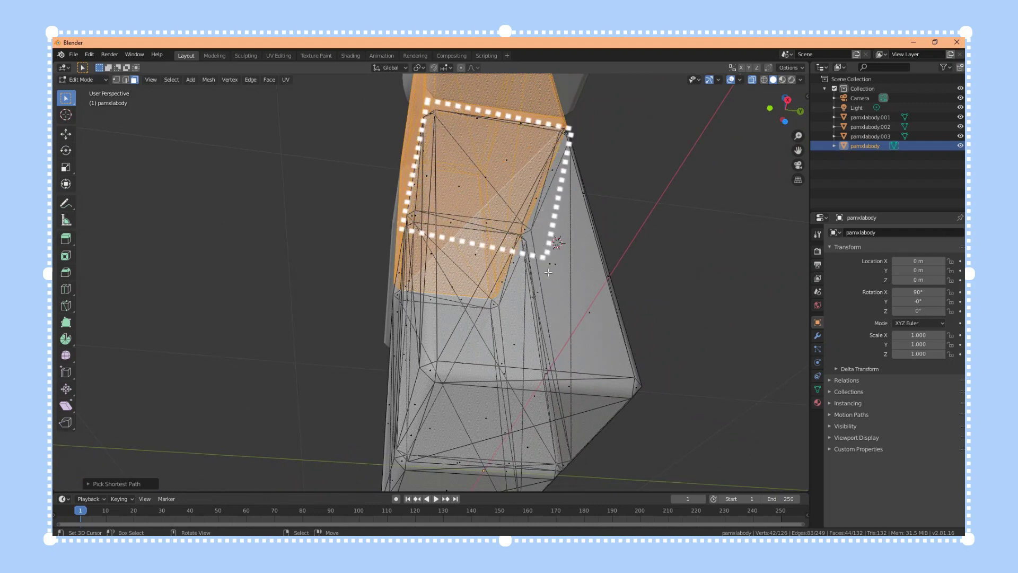
middle_click_drag(563, 370, 551, 320)
scroll(429, 271, "up", 3)
scroll(430, 270, "down", 3)
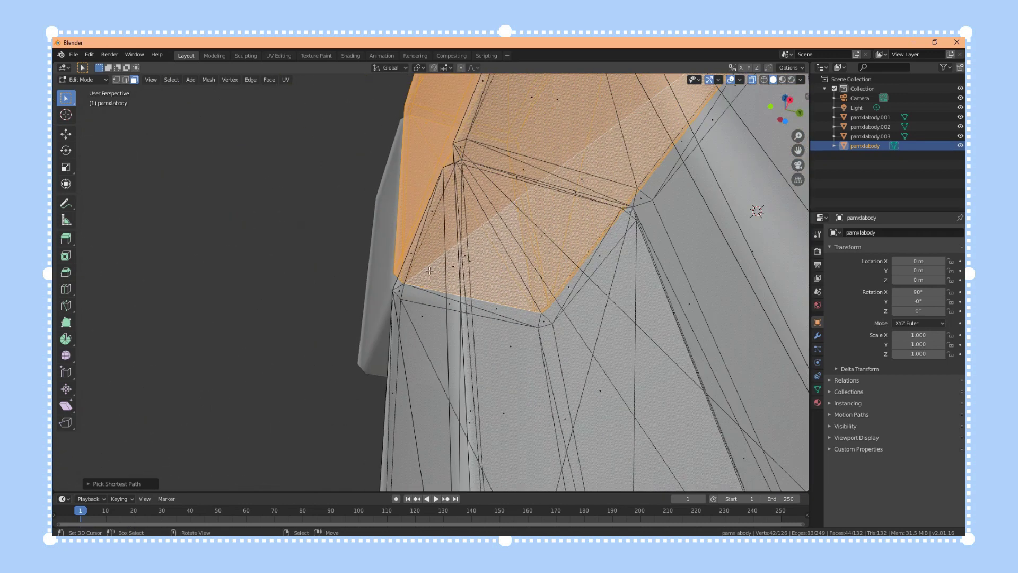
scroll(470, 213, "down", 4)
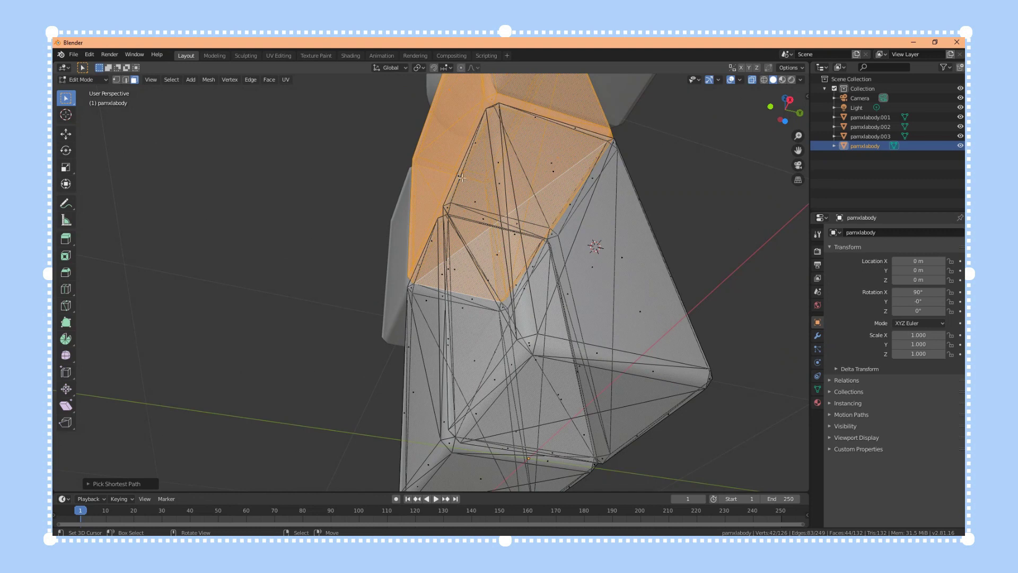
Step: Separate the selected torso faces, including the bottom ones, from the legs into their own object
scroll(493, 179, "up", 1)
middle_click_drag(498, 174, 694, 268)
scroll(646, 213, "down", 1)
scroll(694, 268, "down", 2)
left_click(178, 81)
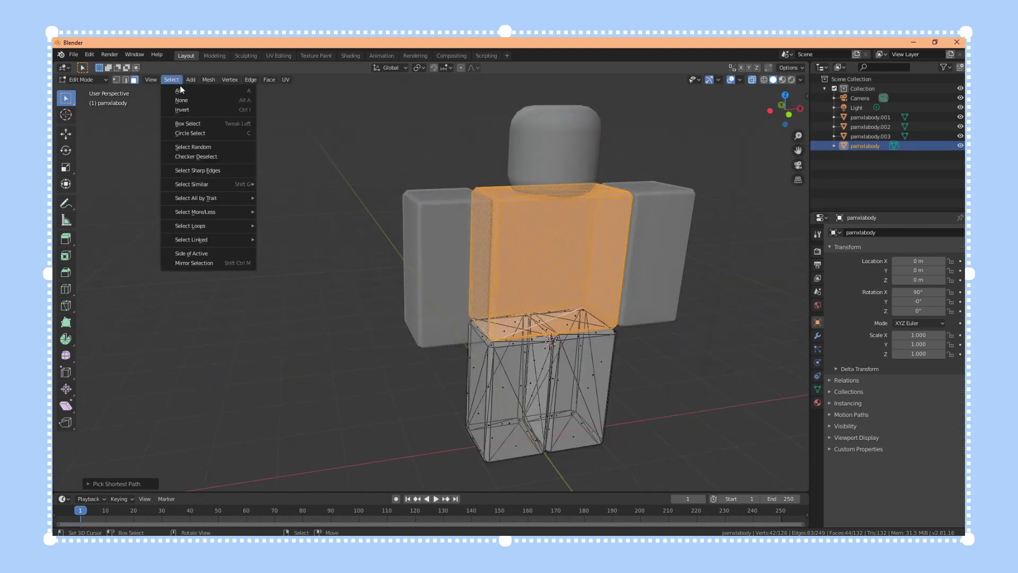
left_click(210, 79)
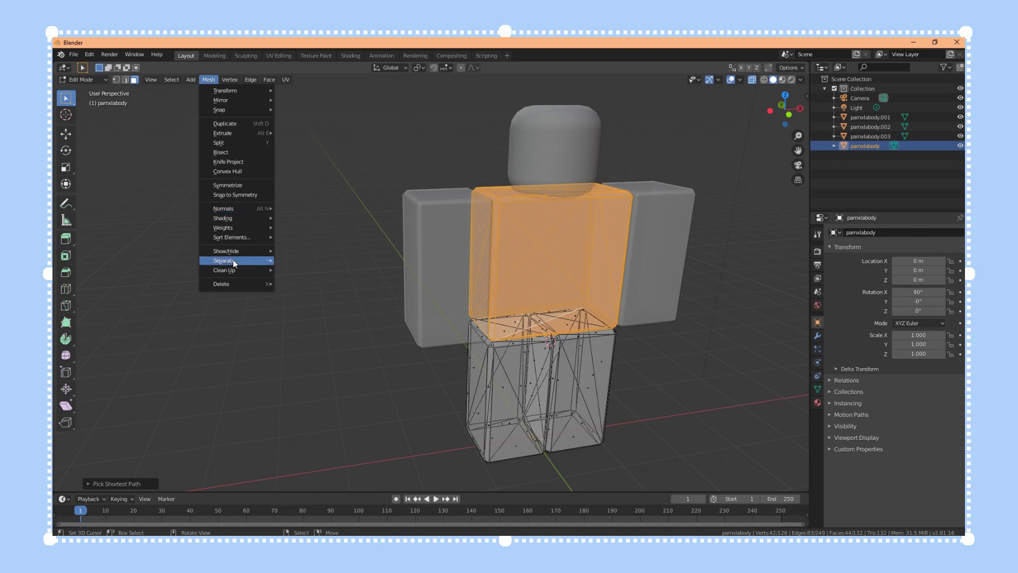
mouse_move(234, 260)
left_click(325, 262)
middle_click_drag(324, 262, 239, 169)
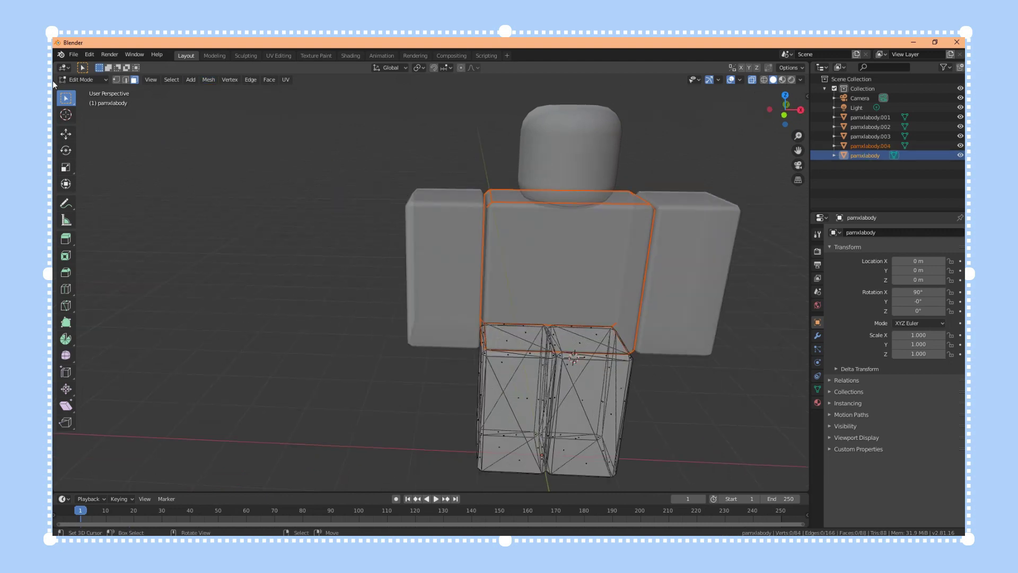
Step: Return to Object Mode and select the newly separated torso
left_click(82, 79)
left_click(82, 91)
scroll(530, 278, "down", 4)
left_click(501, 277)
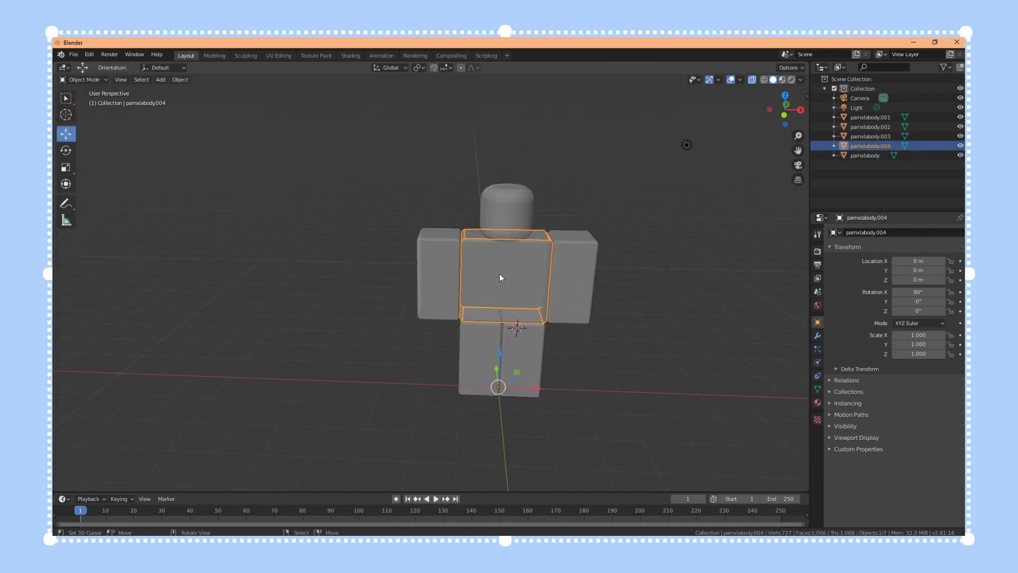
Step: Select the arms, head and torso in turn to check that each one is a separate object
left_click(579, 266)
left_click(511, 215)
left_click(447, 252)
left_click(498, 265)
left_click(569, 271)
left_click(539, 265)
Step: Test-move the separated torso downward and sideways, and undo the moves
left_click_drag(494, 367, 501, 424)
middle_click_drag(501, 424, 409, 363)
left_click_drag(419, 362, 437, 361)
key("ctrl+z")
key("ctrl+z")
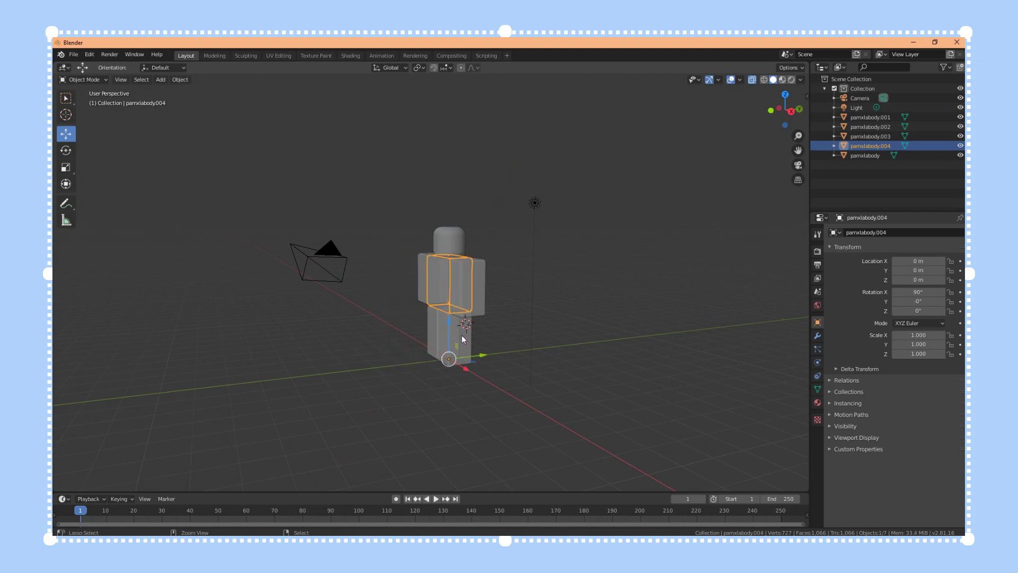
Step: Examine the torso's bottom edge and the tops of the legs from several angles in X-ray display
middle_click_drag(462, 335, 562, 294)
scroll(562, 294, "up", 4)
middle_click_drag(501, 277, 594, 215)
scroll(543, 212, "up", 3)
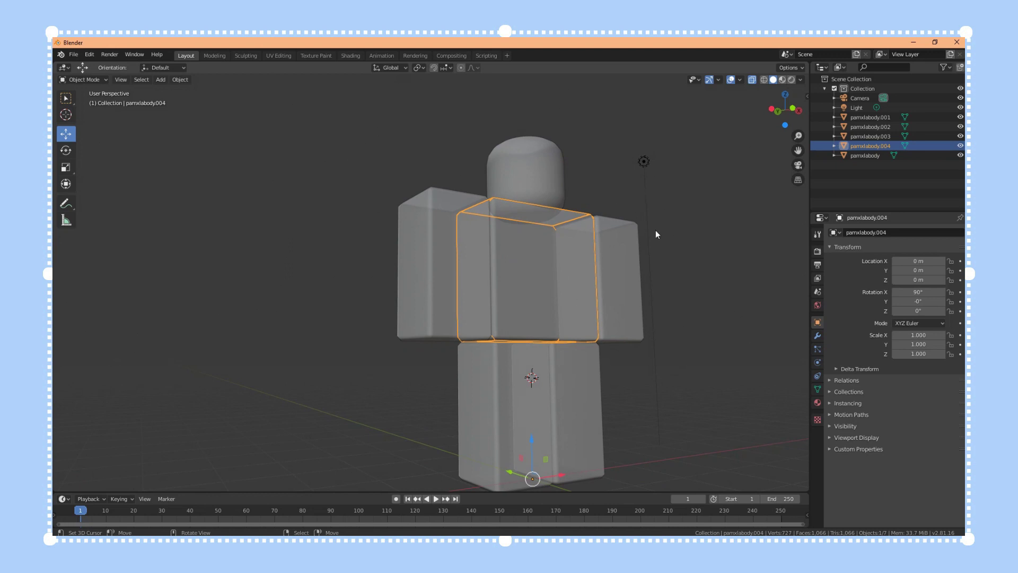
scroll(639, 217, "up", 1)
scroll(556, 238, "up", 1)
scroll(556, 237, "down", 1)
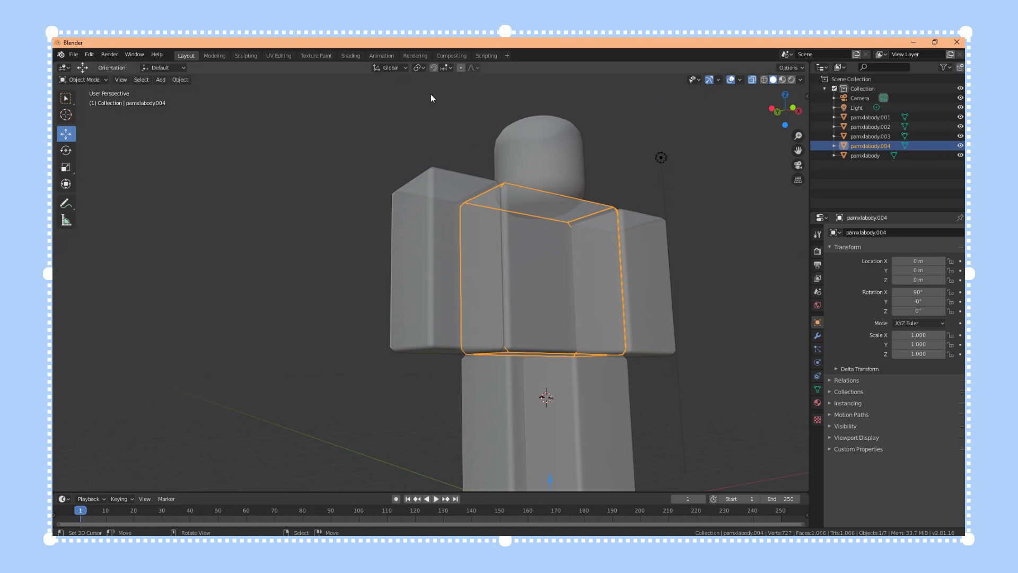
middle_click_drag(576, 227, 555, 354)
Step: Select the object that still holds both legs and enter Edit Mode on it
left_click(565, 367)
scroll(565, 335, "down", 2)
scroll(336, 260, "up", 2)
scroll(603, 378, "down", 1)
scroll(608, 403, "down", 1)
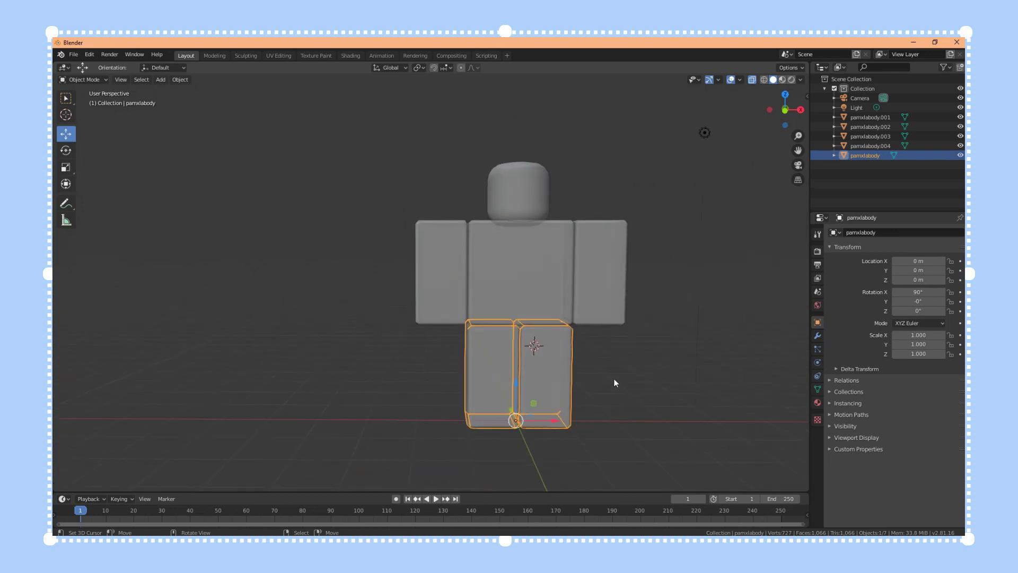
left_click(84, 79)
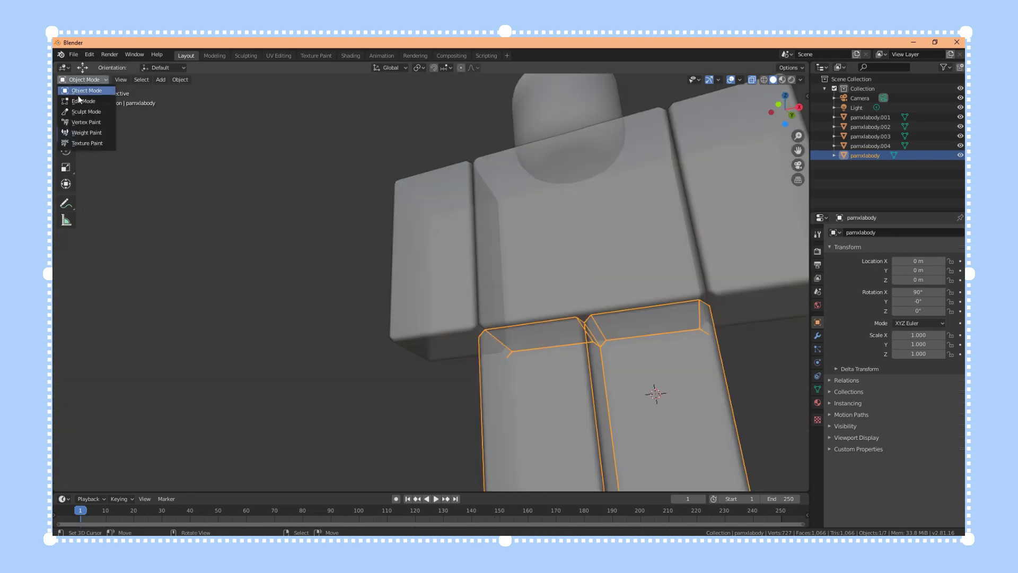
left_click(78, 101)
Step: Clear the selection and box-select all faces of the leg on the negative X side, including hidden ones
scroll(431, 282, "down", 2)
key("alt+a")
key("b")
left_click_drag(469, 329, 533, 472)
key("b")
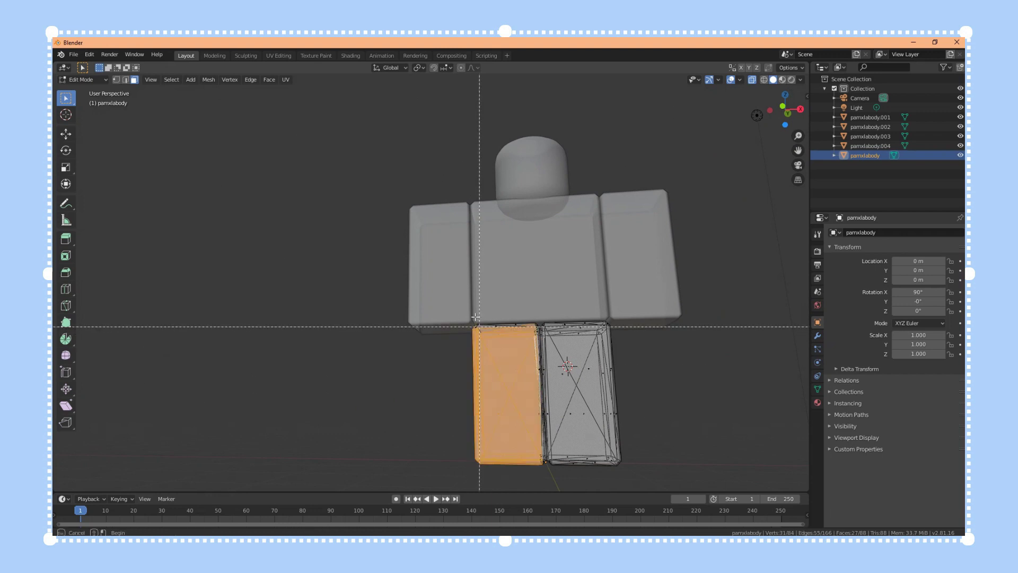
key("KP_1")
left_click_drag(471, 328, 530, 454)
Step: Turn off X-ray display and check the selected leg's faces along the gap between the legs
scroll(583, 371, "up", 3)
middle_click_drag(669, 332, 626, 254)
key("alt+z")
right_click(579, 313, "ctrl")
middle_click_drag(579, 313, 614, 367)
Step: Separate the selected leg faces into their own object
scroll(406, 363, "down", 4)
scroll(575, 359, "up", 4)
scroll(449, 375, "up", 2)
scroll(457, 357, "down", 4)
scroll(637, 412, "down", 2)
left_click(211, 83)
left_click(296, 259)
right_click(614, 367)
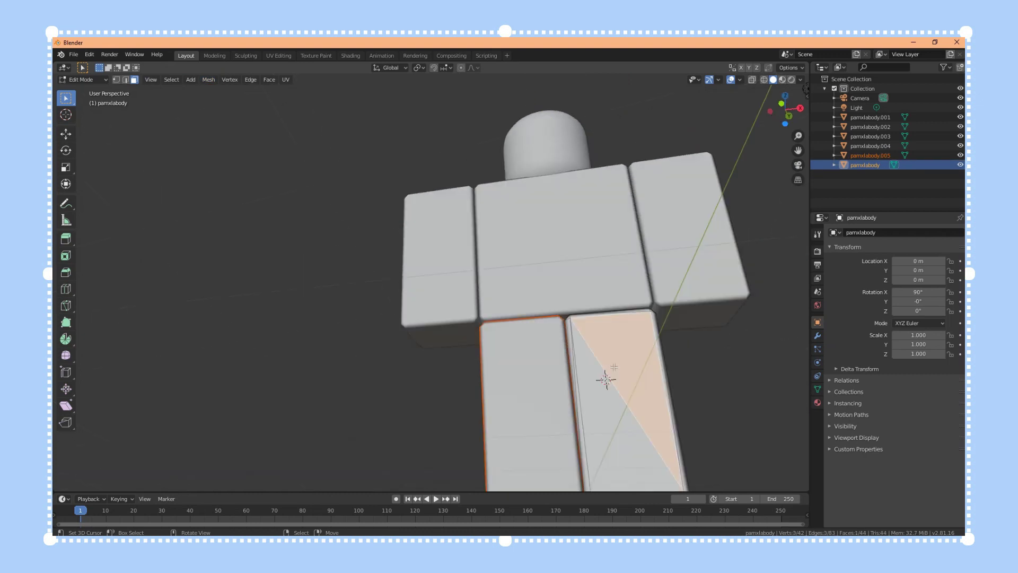
Step: Return to Object Mode with the Move tool active
left_click(84, 80)
left_click(92, 91)
left_click(66, 134)
Step: Test-move the separated leg along the X axis and clear its location to put it back
middle_click_drag(456, 318, 530, 324)
right_click(475, 366)
mouse_move(571, 418)
left_mouse_down()
mouse_move(557, 409)
mouse_move(556, 421)
mouse_move(576, 420)
left_mouse_up()
right_click(557, 405)
right_click(493, 371)
middle_click_drag(504, 366, 547, 414)
key("ctrl+z")
key("ctrl+z")
key("ctrl+z")
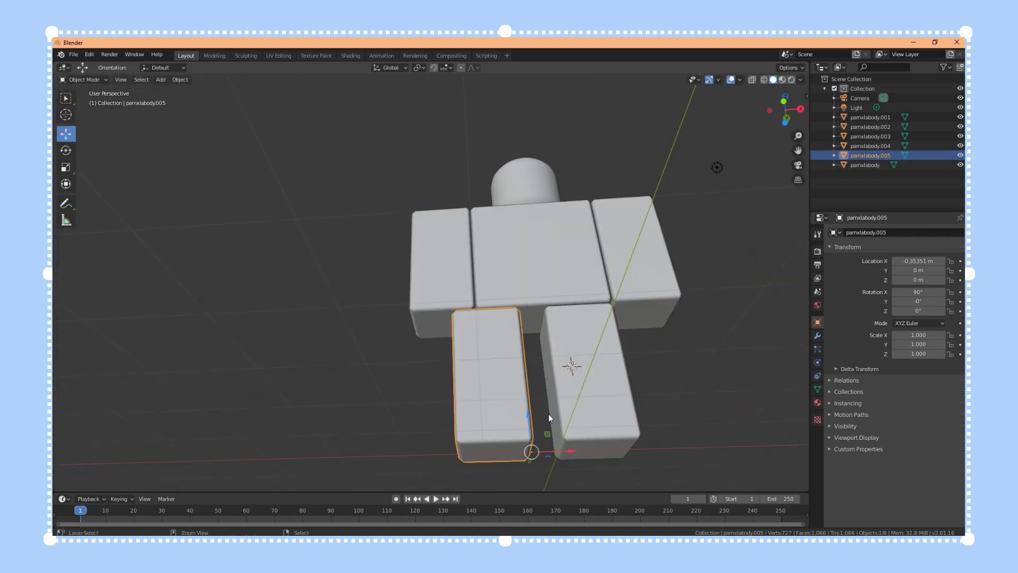
key("alt+g")
middle_click_drag(474, 348, 504, 380)
scroll(504, 381, "down", 2)
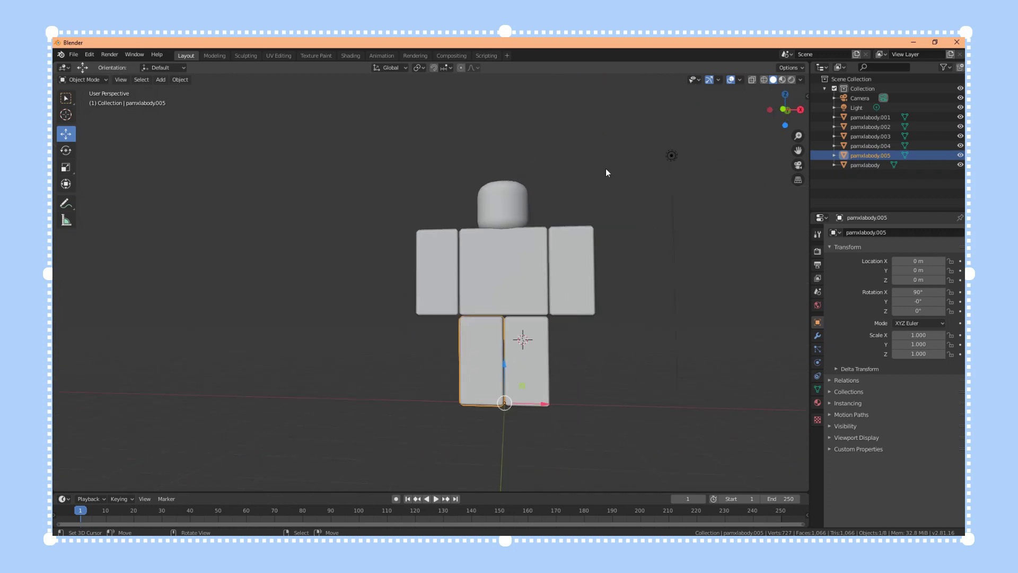
Step: Select both arms, the head, the torso and both legs one by one to check that all are separate objects
right_click(451, 249)
right_click(498, 215)
right_click(511, 266)
right_click(563, 286)
right_click(530, 342)
left_click(480, 360)
left_click(450, 259)
left_click(509, 197)
left_click(518, 254)
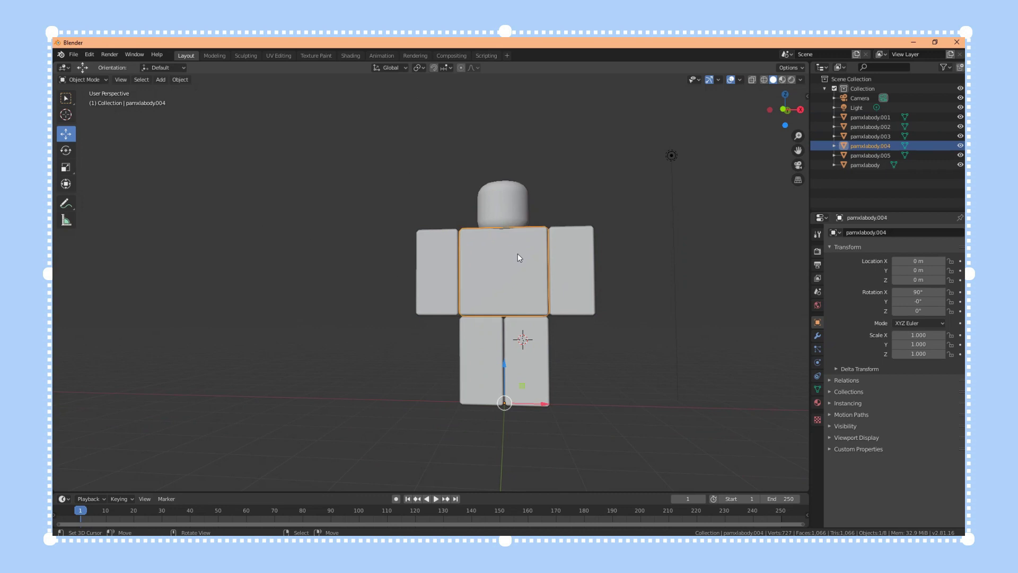
left_click(565, 259)
middle_click_drag(565, 259, 557, 292)
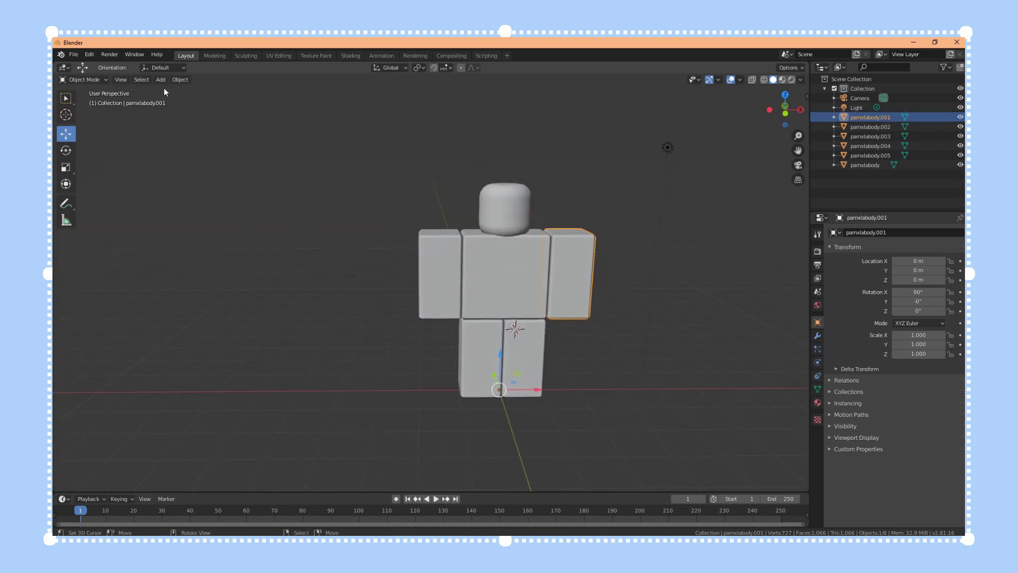
middle_click_drag(489, 249, 524, 231)
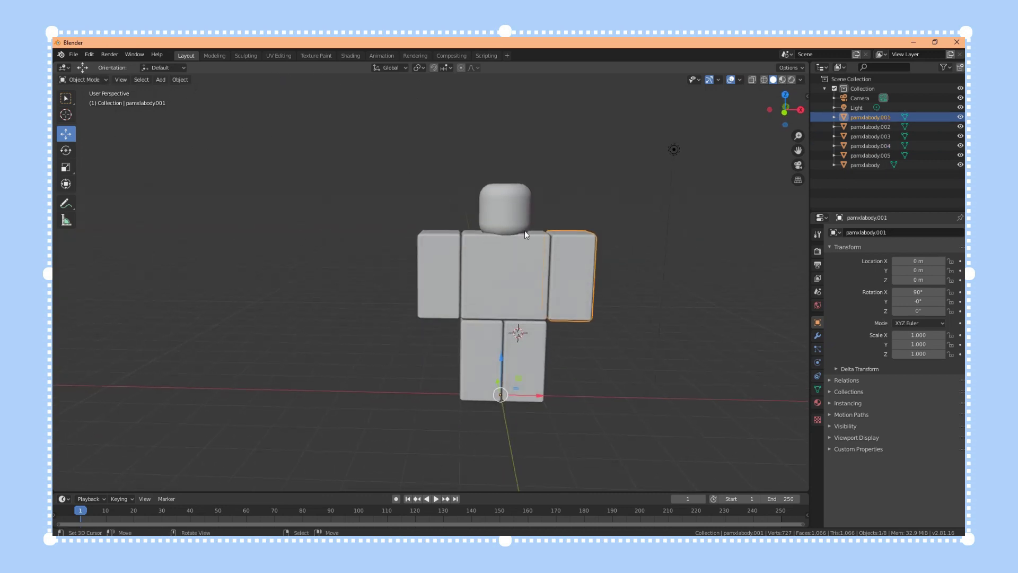
Step: Import the character's hats as a Wavefront OBJ file from the D:\Blender folder
left_click(73, 54)
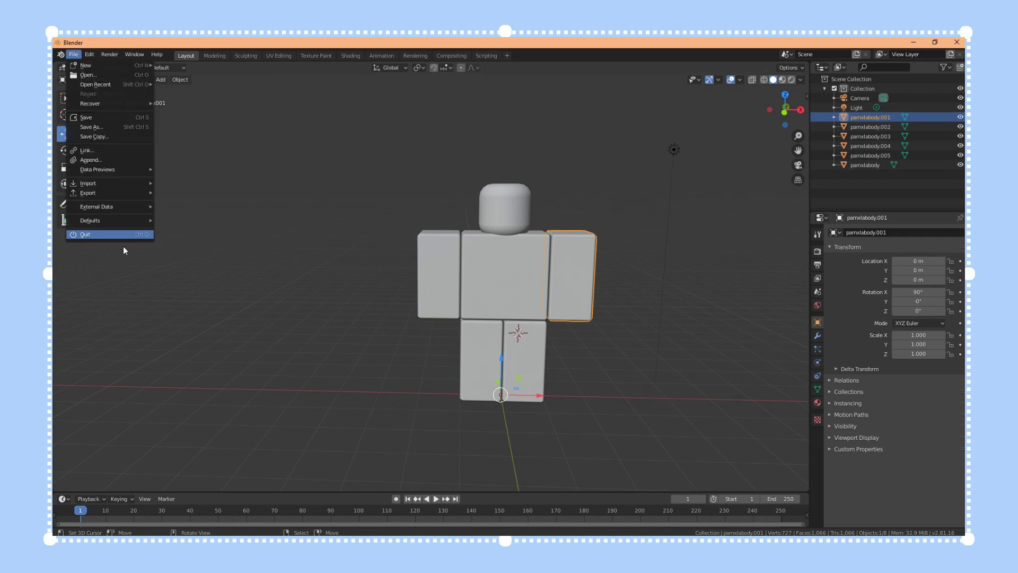
mouse_move(120, 183)
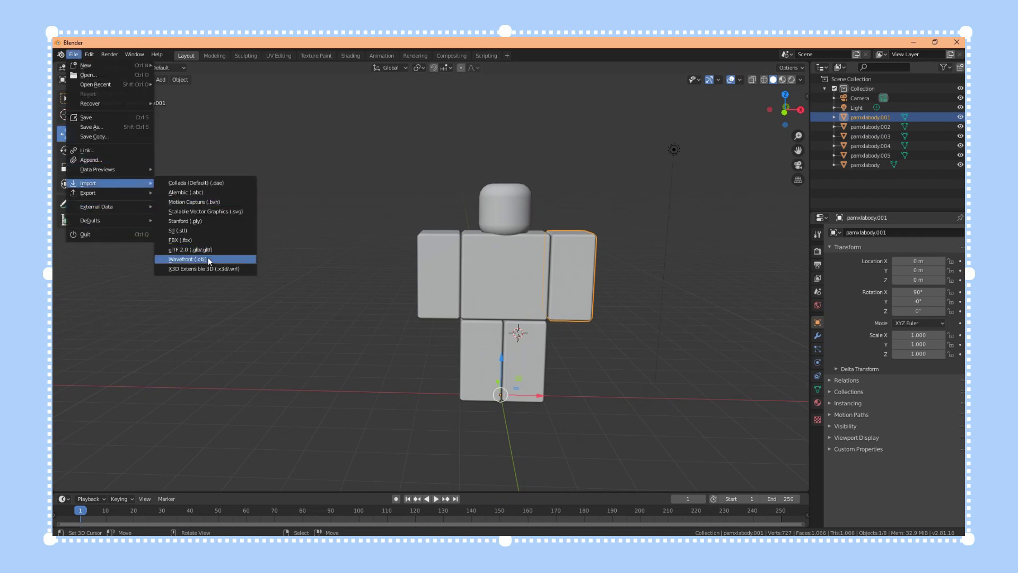
left_click(234, 255)
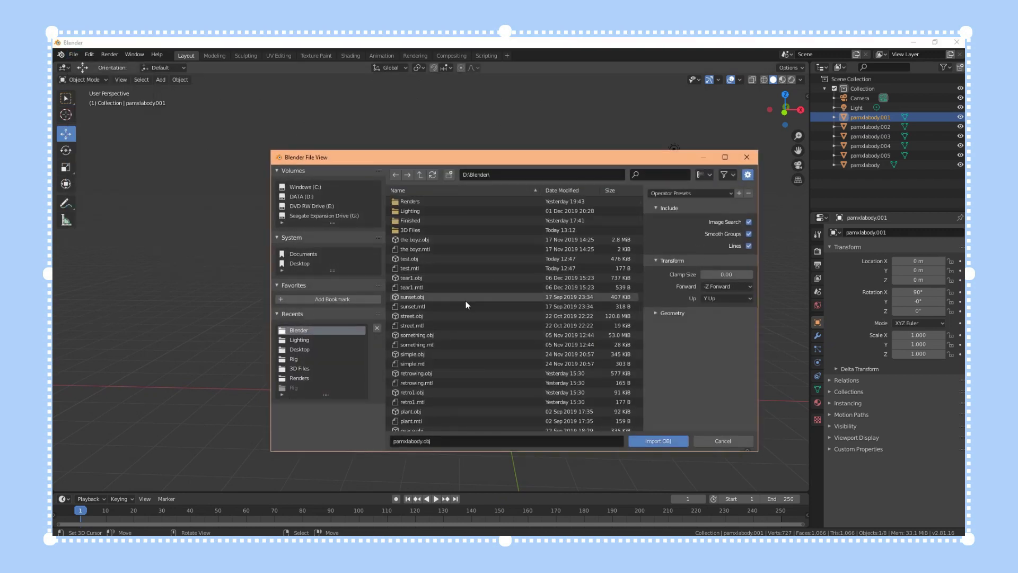
scroll(466, 301, "down", 4)
scroll(464, 318, "down", 5)
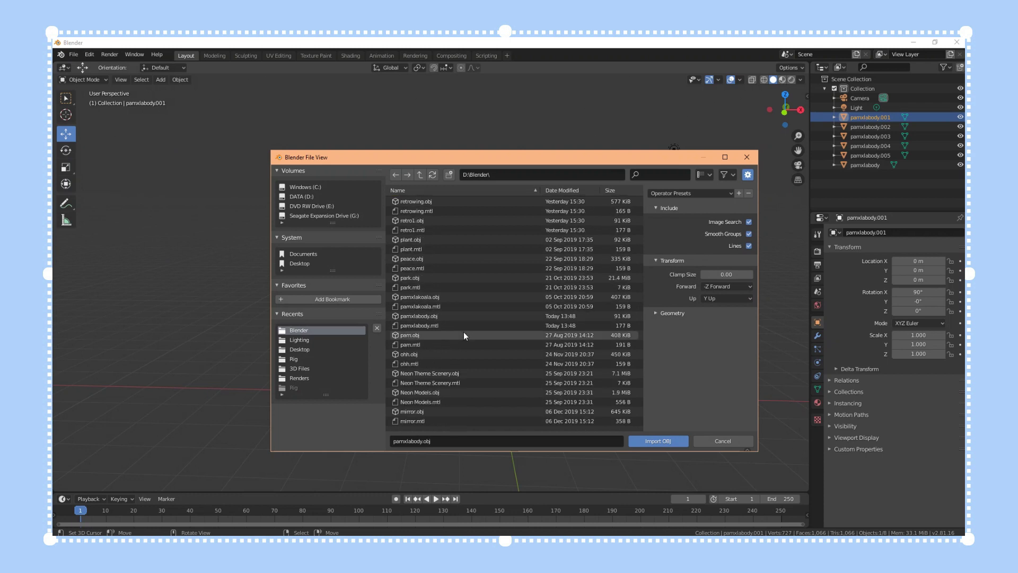
double_click(463, 332)
middle_click_drag(517, 285, 677, 286)
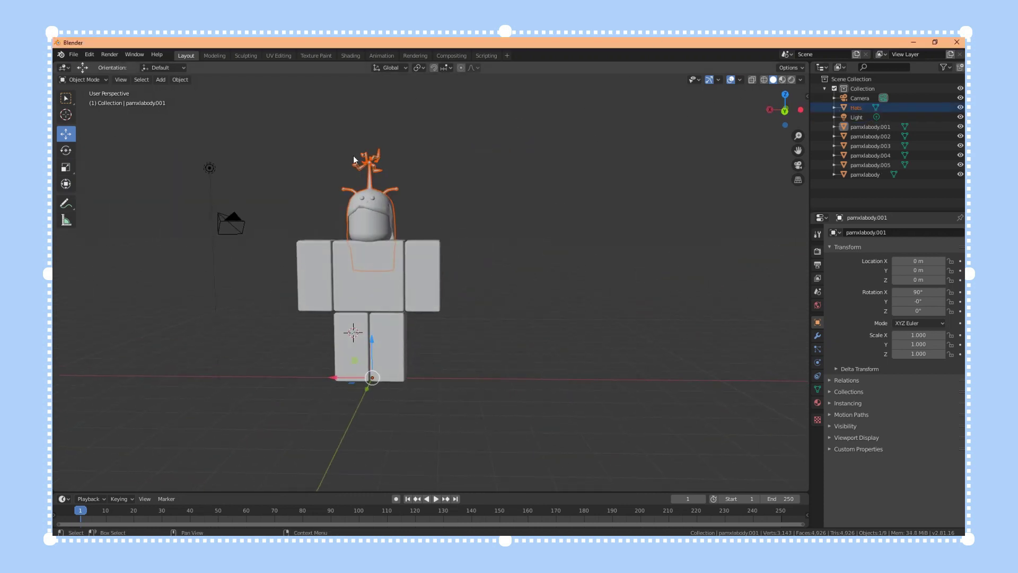
Step: Switch the viewport to Material Preview shading and view the textured character with its hats up close
scroll(294, 269, "up", 3)
scroll(295, 269, "down", 5)
middle_click_drag(464, 309, 412, 247)
scroll(358, 215, "up", 3)
middle_click_drag(432, 329, 409, 298)
scroll(409, 298, "up", 1)
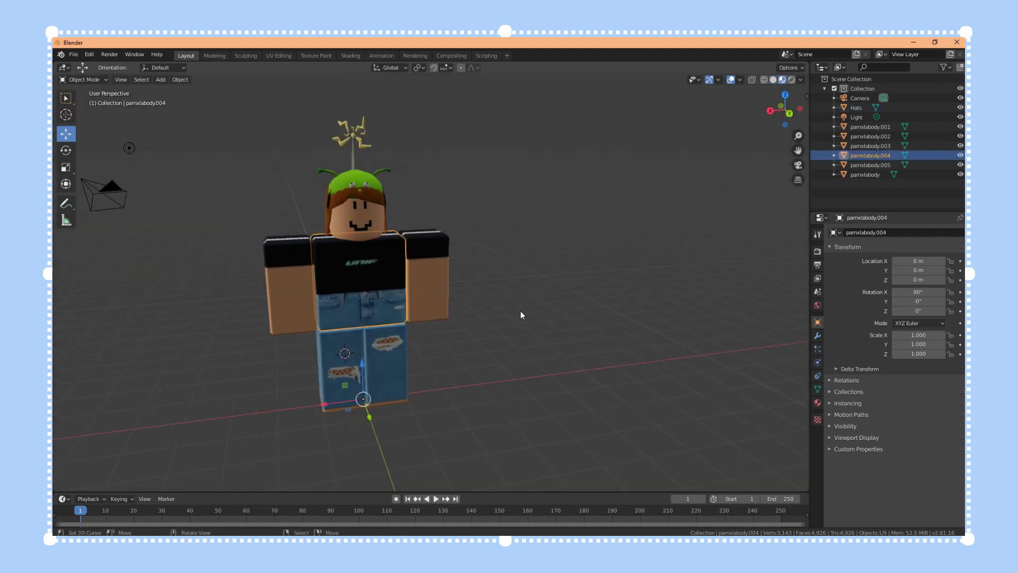
scroll(520, 311, "up", 4)
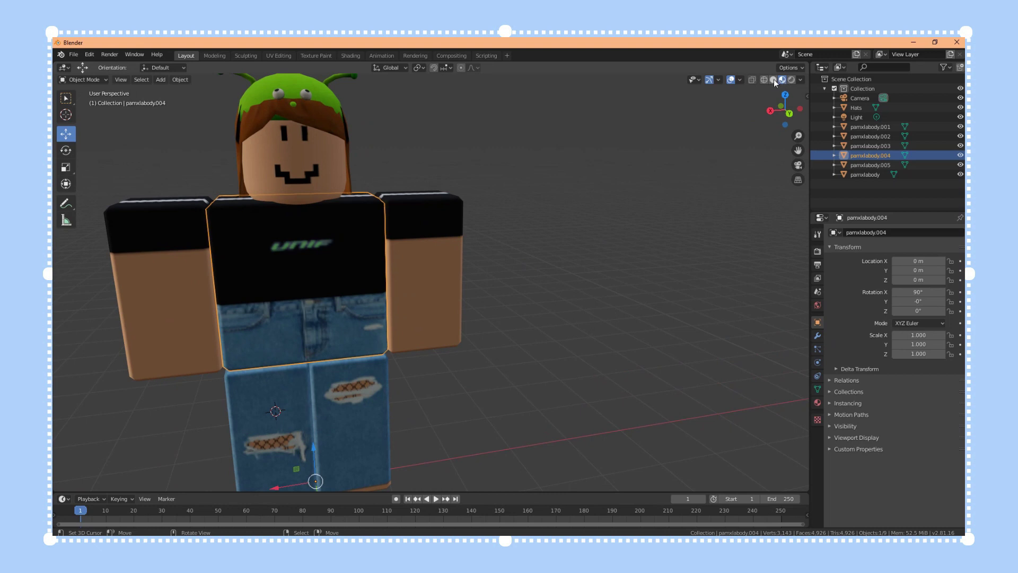
Step: Select the arm on the positive X side and show the character in the back orthographic view
scroll(482, 275, "down", 4)
middle_click_drag(481, 275, 473, 259)
scroll(409, 312, "down", 2)
middle_click_drag(409, 313, 398, 265)
left_click(333, 287)
key("KP_5")
key("KP_5")
key("KP_5")
key("ctrl+KP_1")
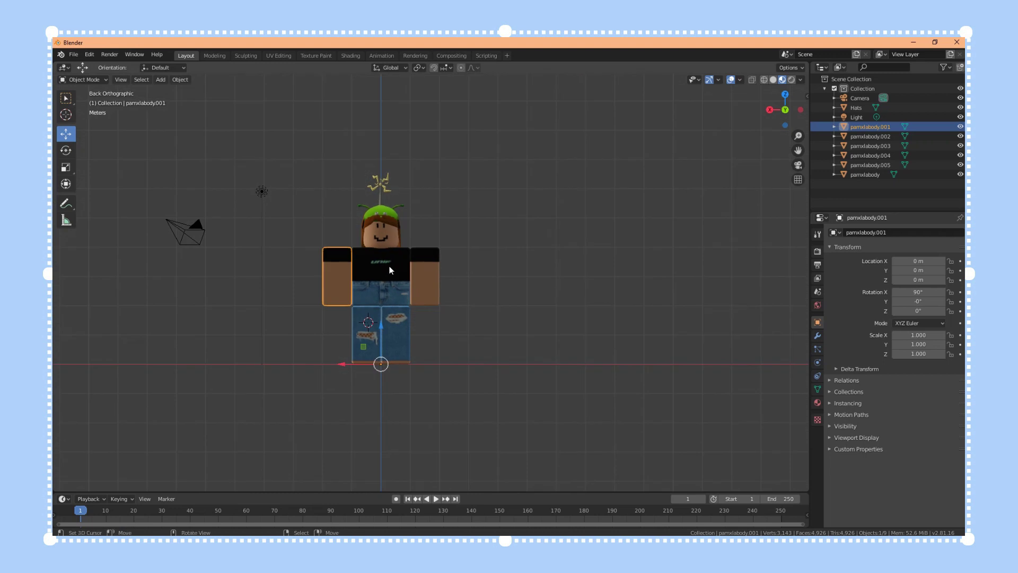
Step: Select the arms, torso, hats, head and legs in turn to check where each object's origin lies
left_click(360, 266)
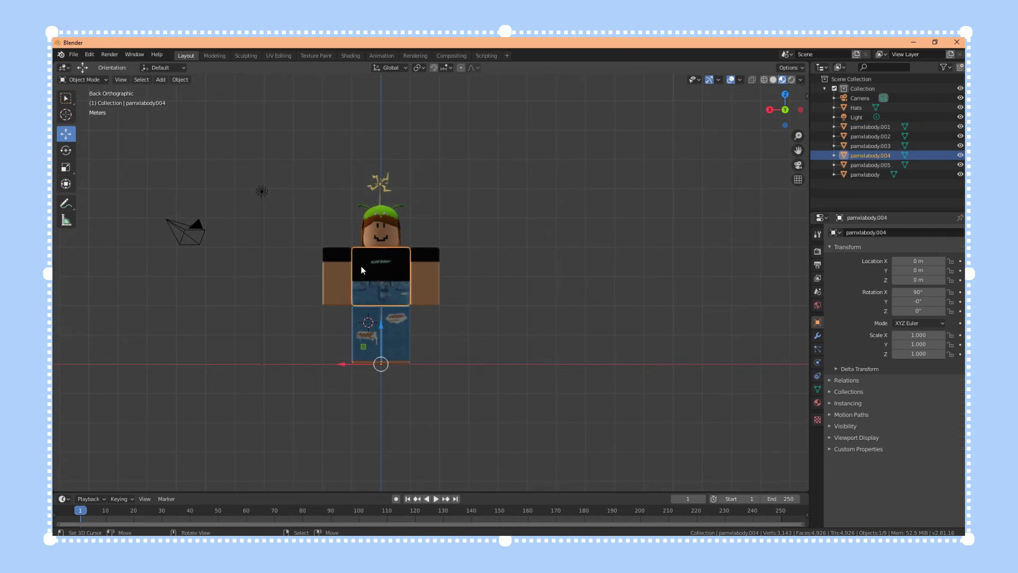
left_click(343, 265)
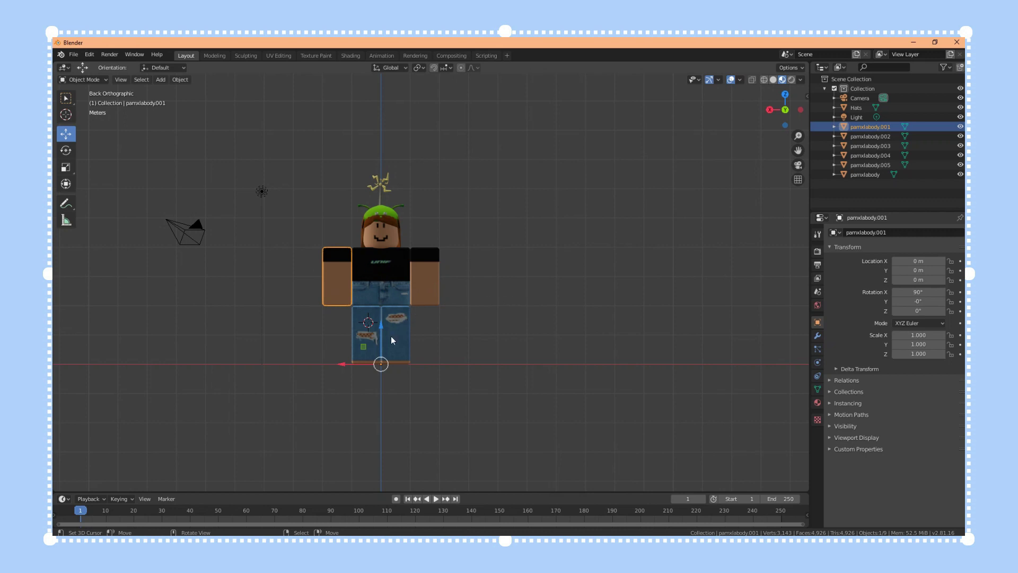
left_click(416, 282)
left_click(397, 255)
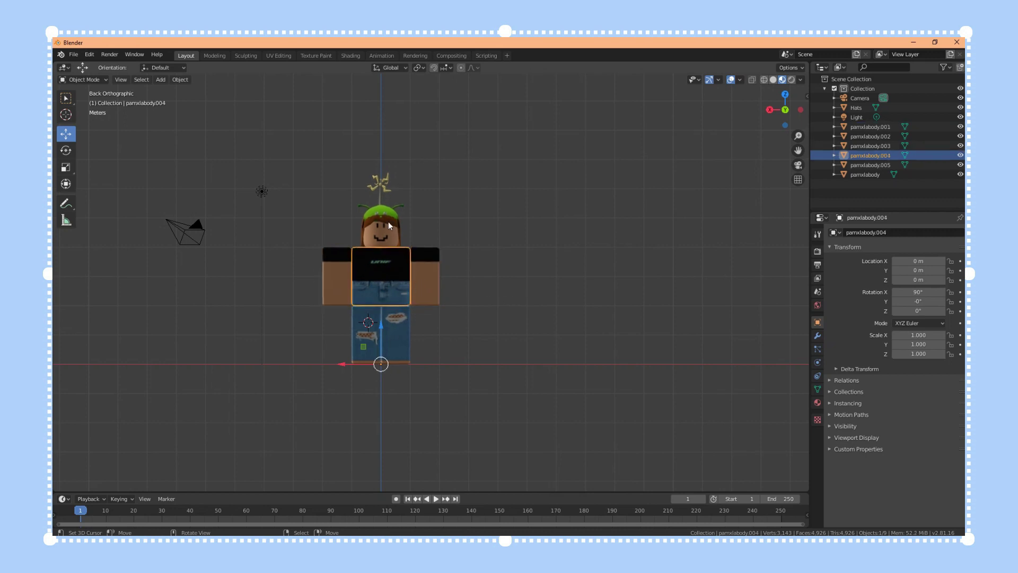
left_click(388, 221)
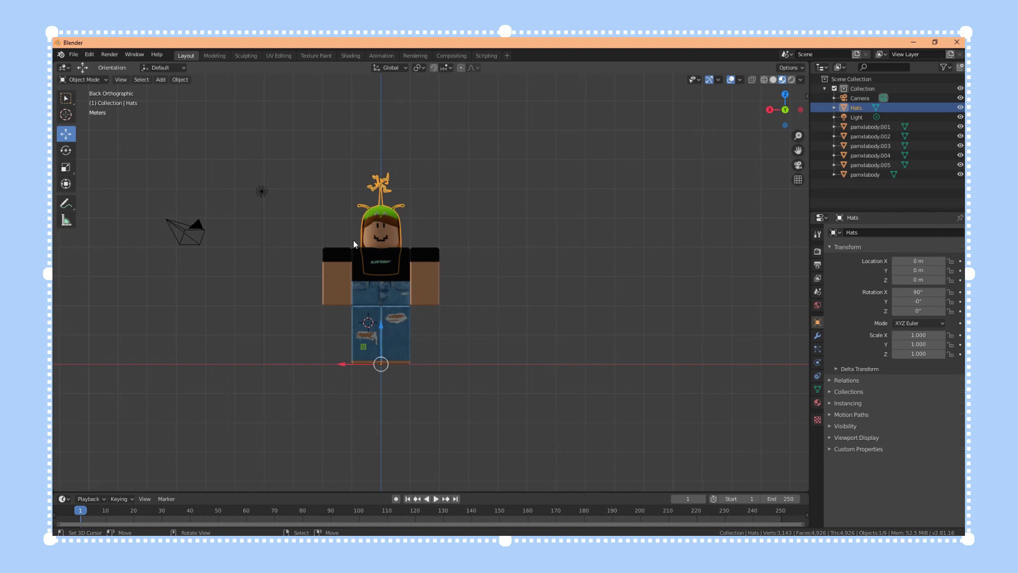
right_click(382, 247)
right_click(434, 293)
right_click(364, 296)
right_click(391, 324)
right_click(374, 324)
left_click(381, 360)
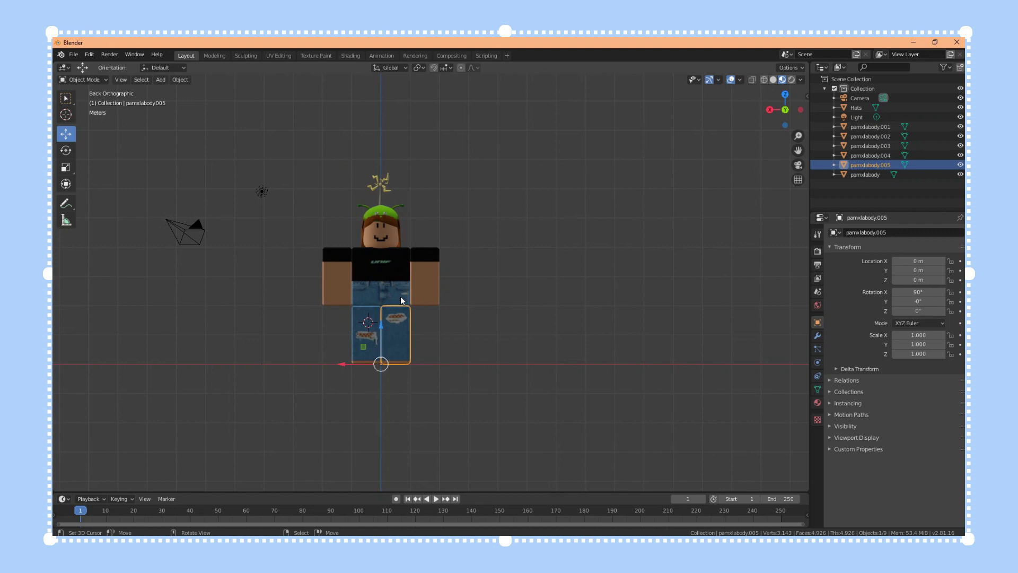
Step: Select all objects in the scene and apply Origin to Geometry to them
key("a")
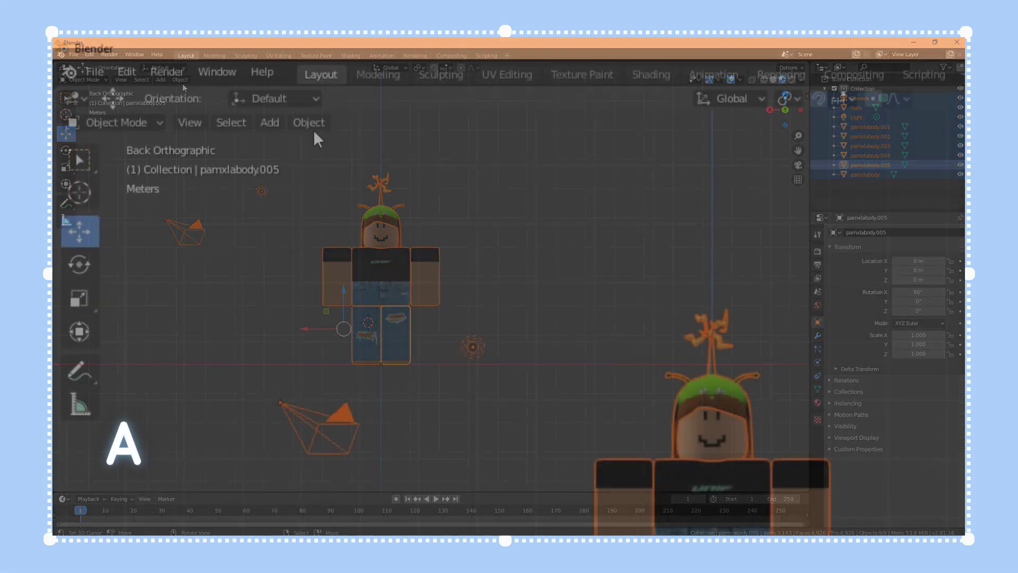
left_click(310, 123)
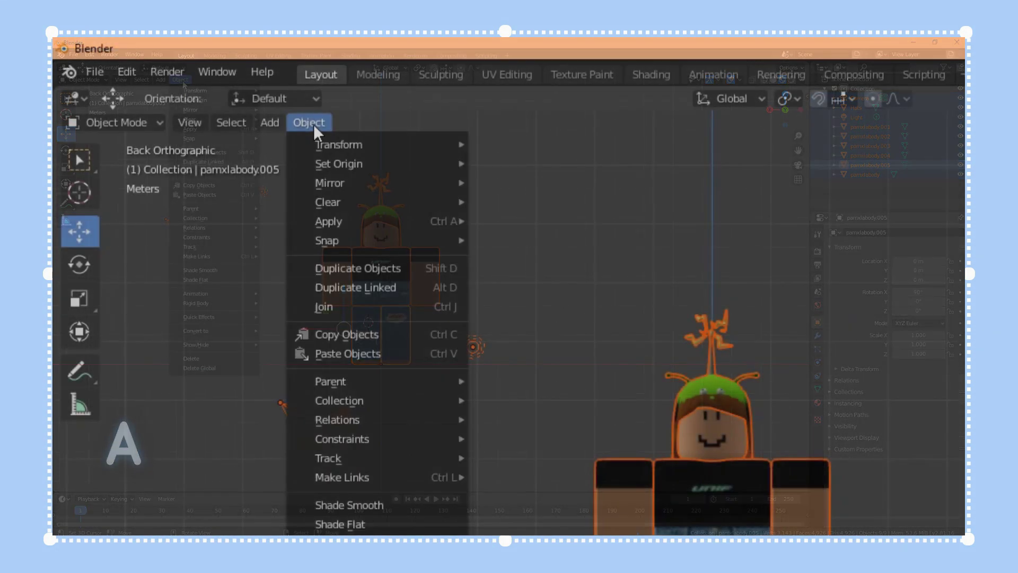
mouse_move(399, 153)
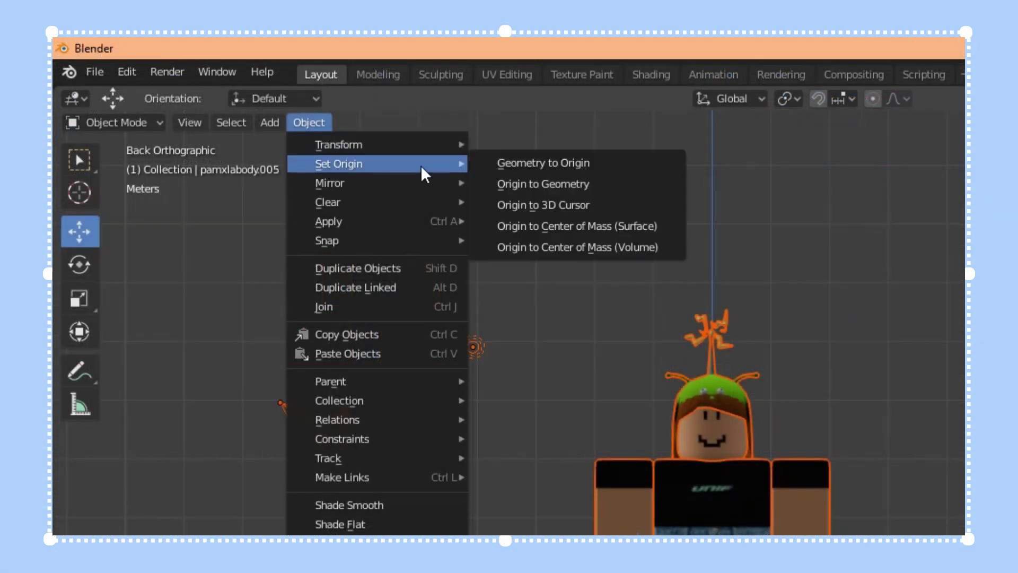
left_click(576, 186)
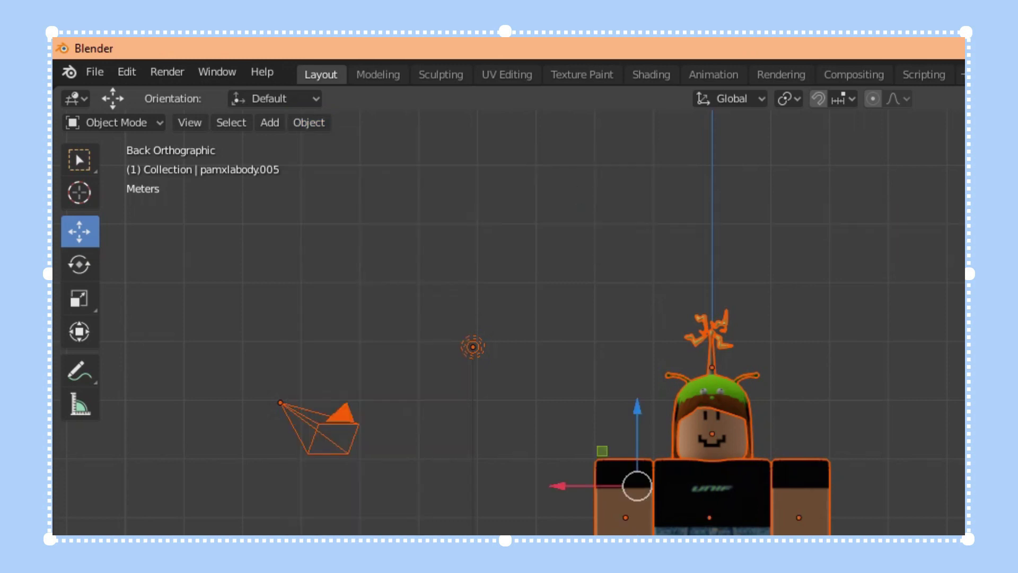
Step: Select the torso, arms, head and hats one at a time to check their new origin points
scroll(630, 530, "up", 1)
right_click(708, 517)
right_click(795, 515)
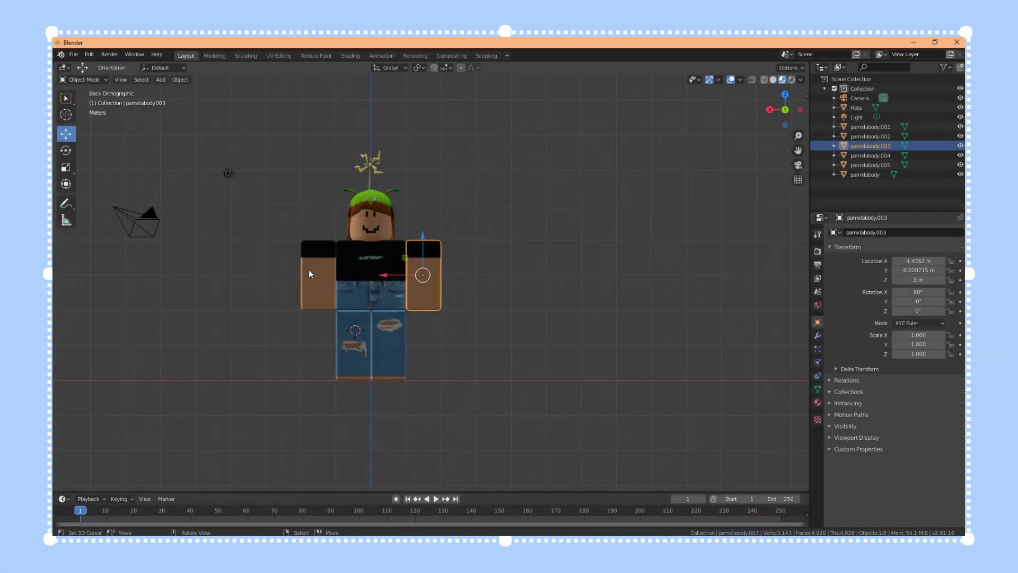
right_click(311, 272)
right_click(367, 217)
right_click(377, 197)
left_click(401, 273)
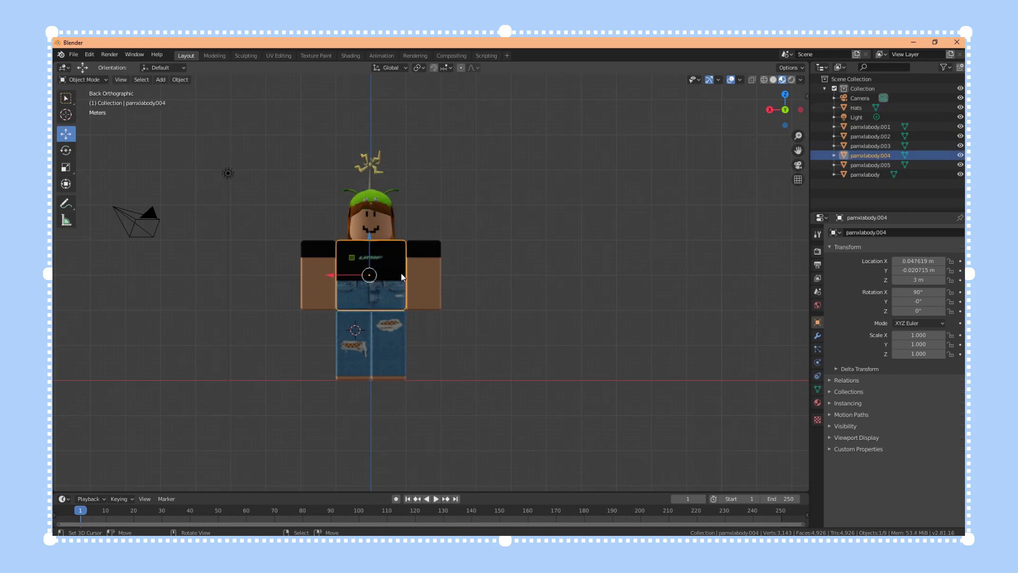
Step: Select the arm on the negative X side and both legs in turn to check their origin points
left_click(411, 276)
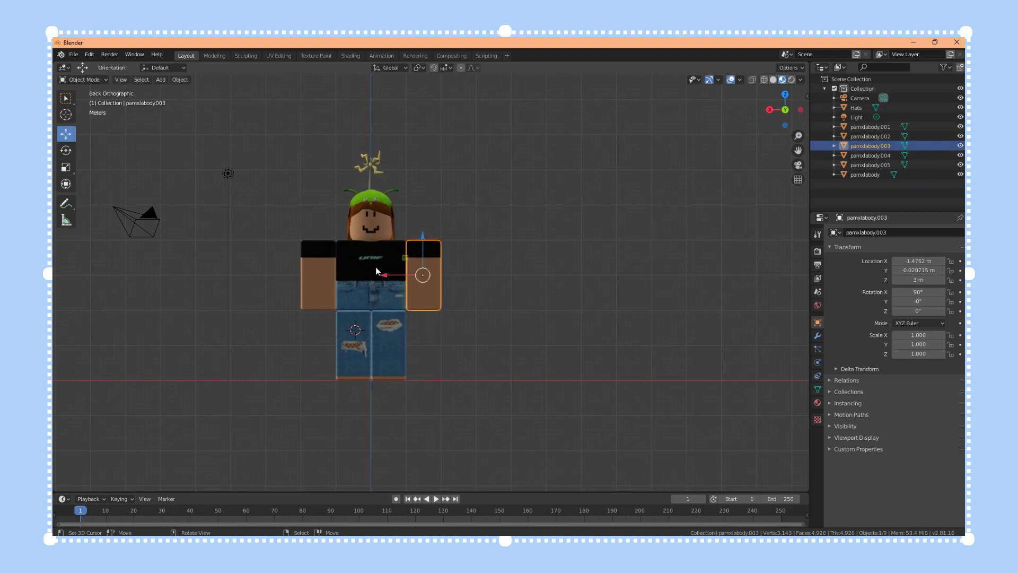
left_click(388, 326)
left_click(349, 326)
Step: Rotate the arm on the positive X side about 5° away from the torso and shift it slightly outward along X
left_click(329, 245)
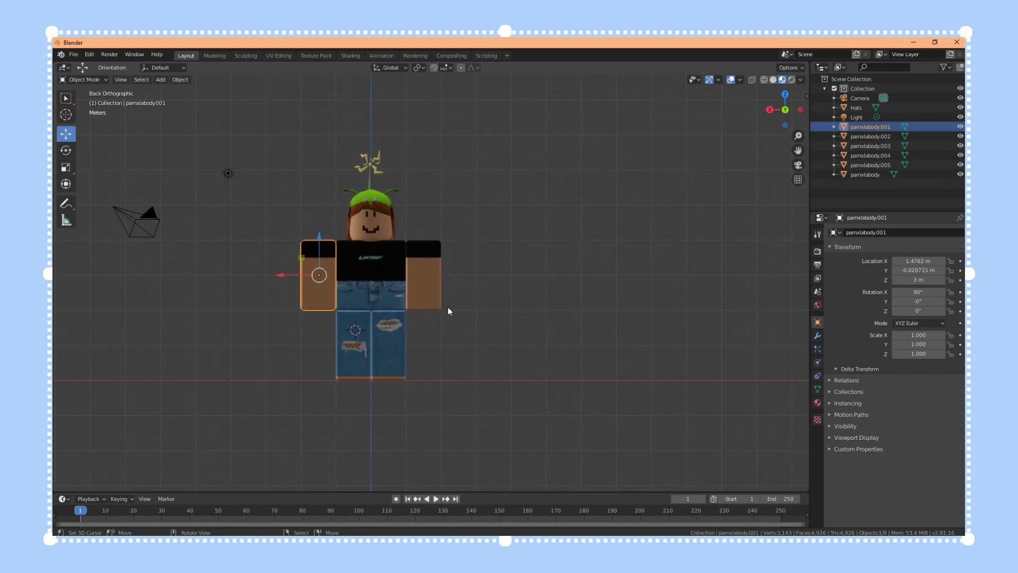
key("r")
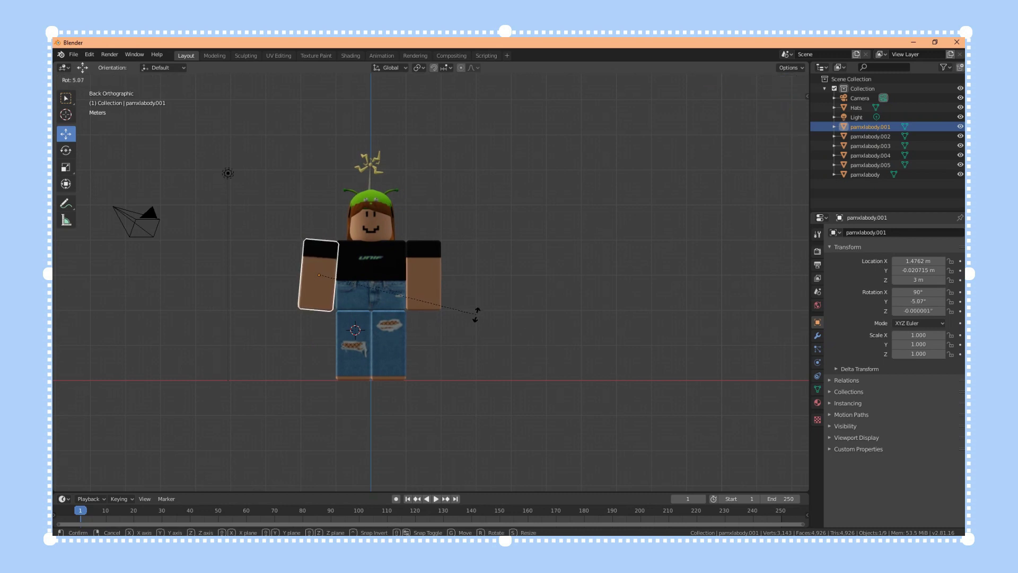
left_click(476, 315)
left_click_drag(304, 275, 303, 273)
Step: Rotate the arm on the negative X side to about 5.9° around Y and shift it slightly outward to X -1.5034 m
left_click(416, 268)
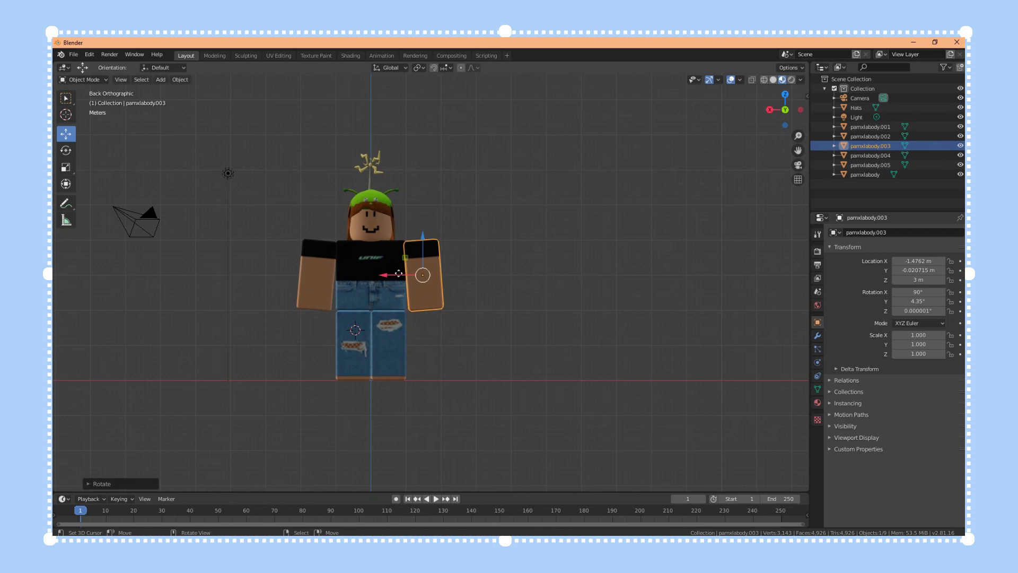
key("r")
left_click(501, 271)
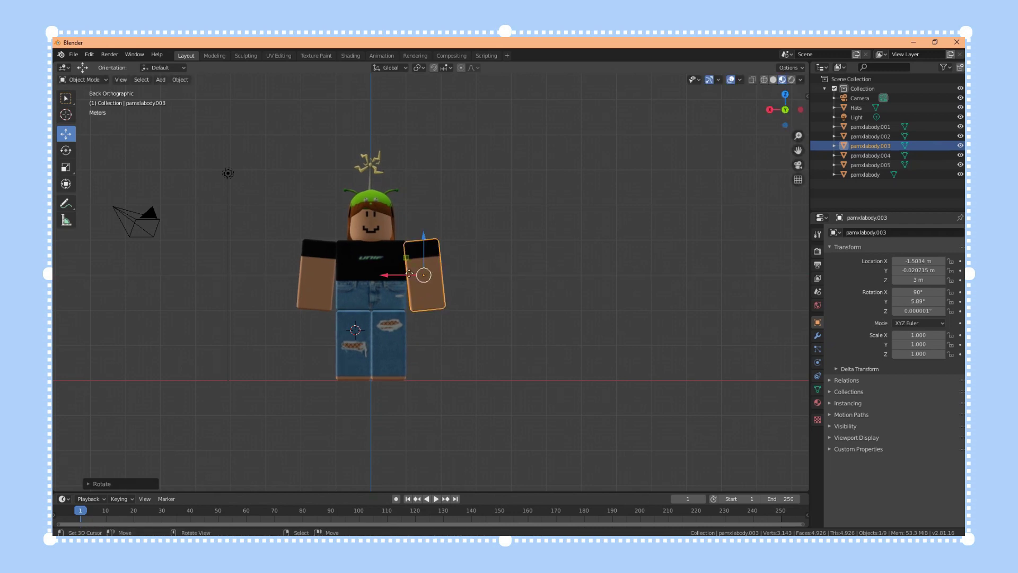
Step: In the back orthographic view, rotate the positive X leg to about -5.15° around Y and move it outward to X 0.54424 m
middle_click_drag(409, 273, 390, 346)
left_click(388, 347)
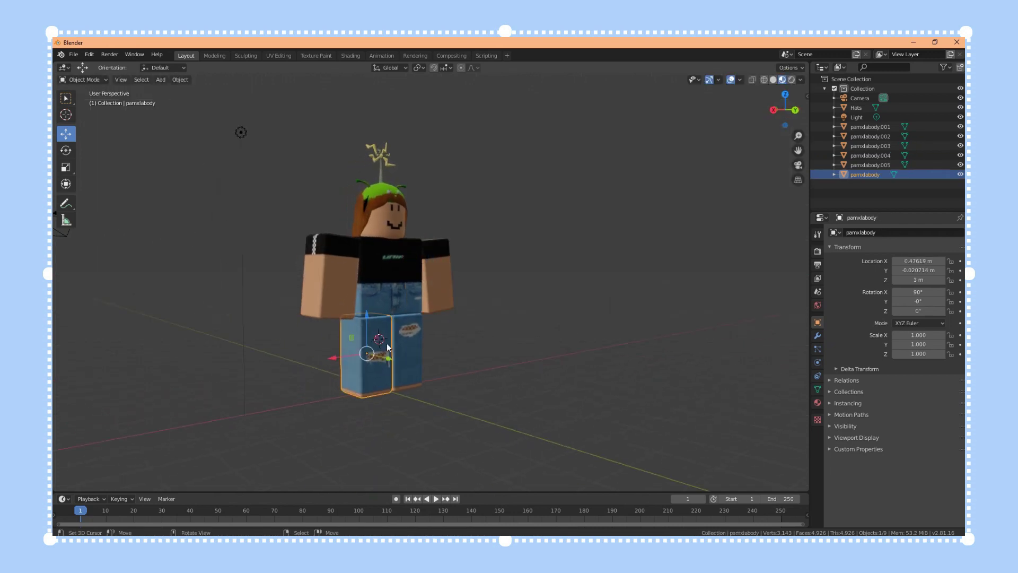
key("KP_1")
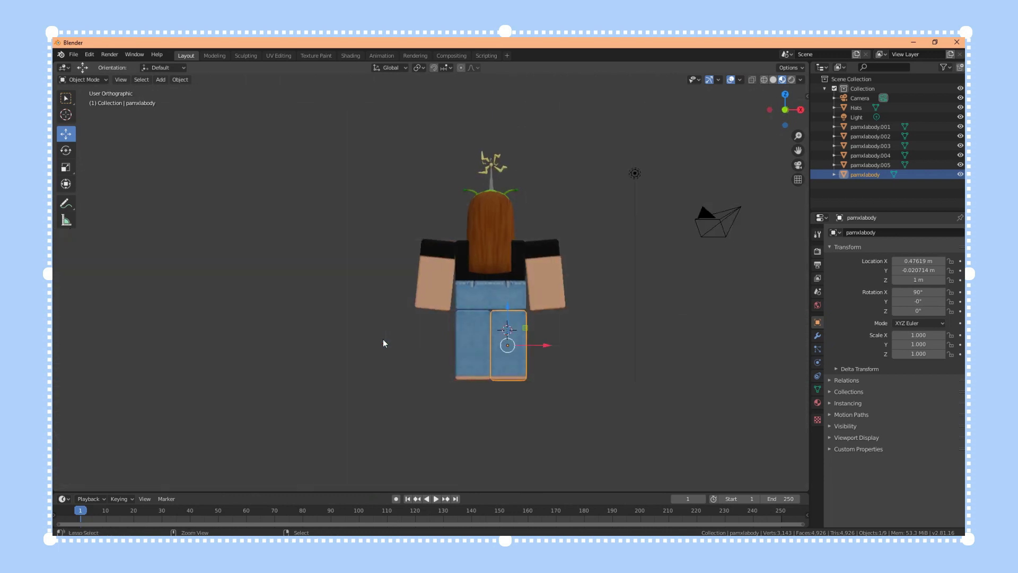
key("ctrl+KP_1")
key("r")
left_click(502, 270)
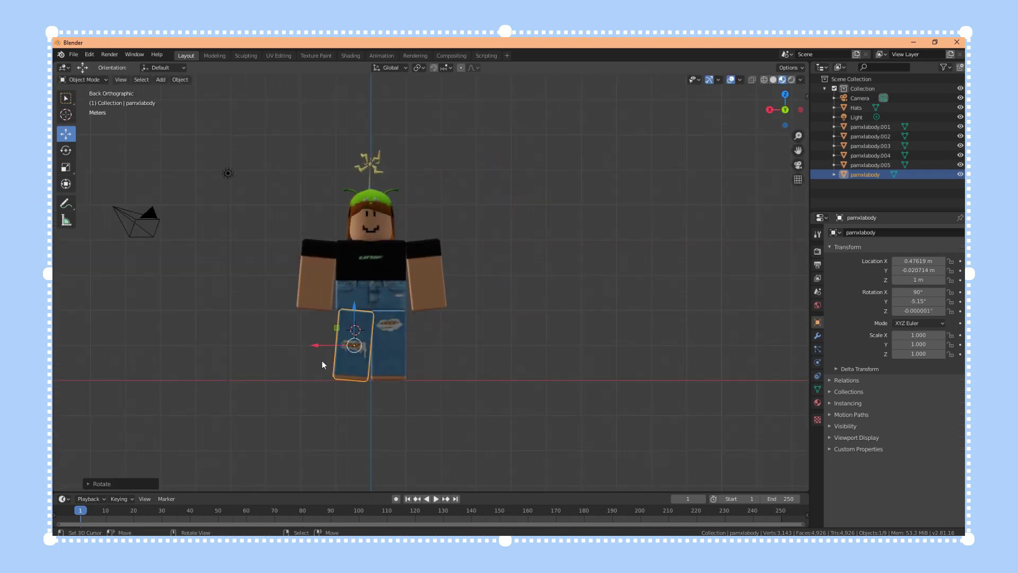
left_click_drag(314, 343, 310, 339)
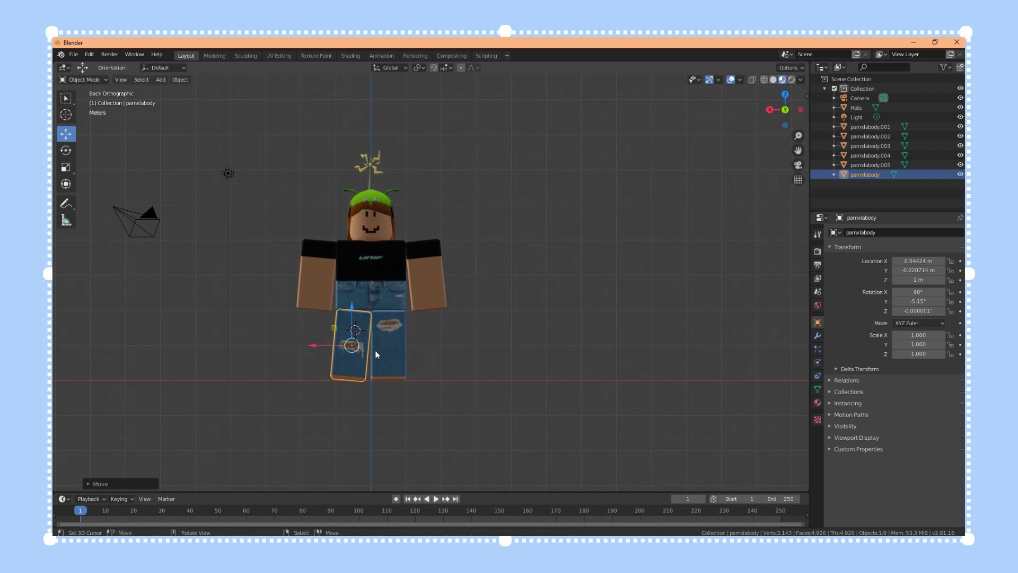
Step: Examine the posed arms and leg from the face side and the side of the character
scroll(374, 350, "up", 1)
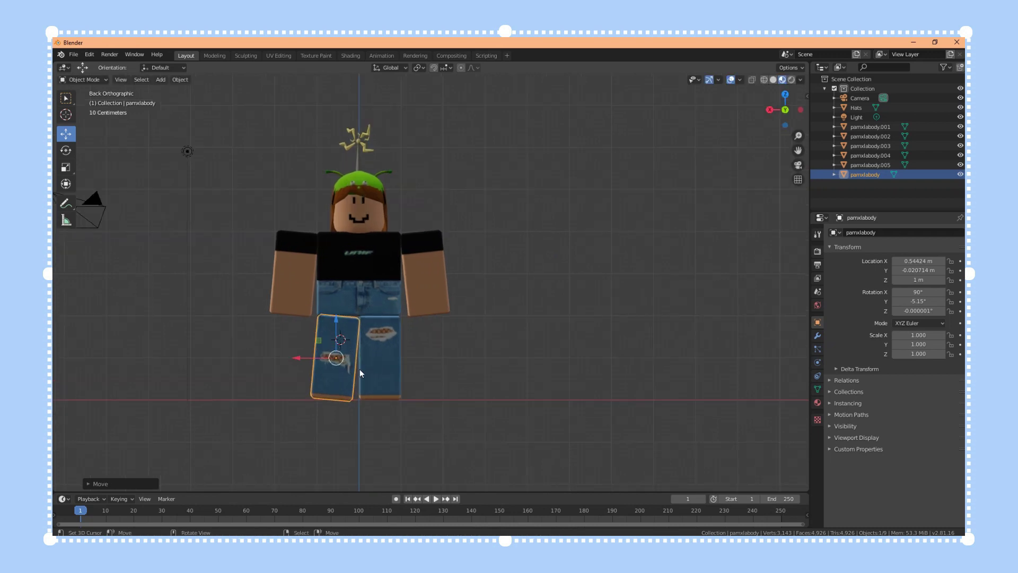
middle_click_drag(408, 351, 437, 352)
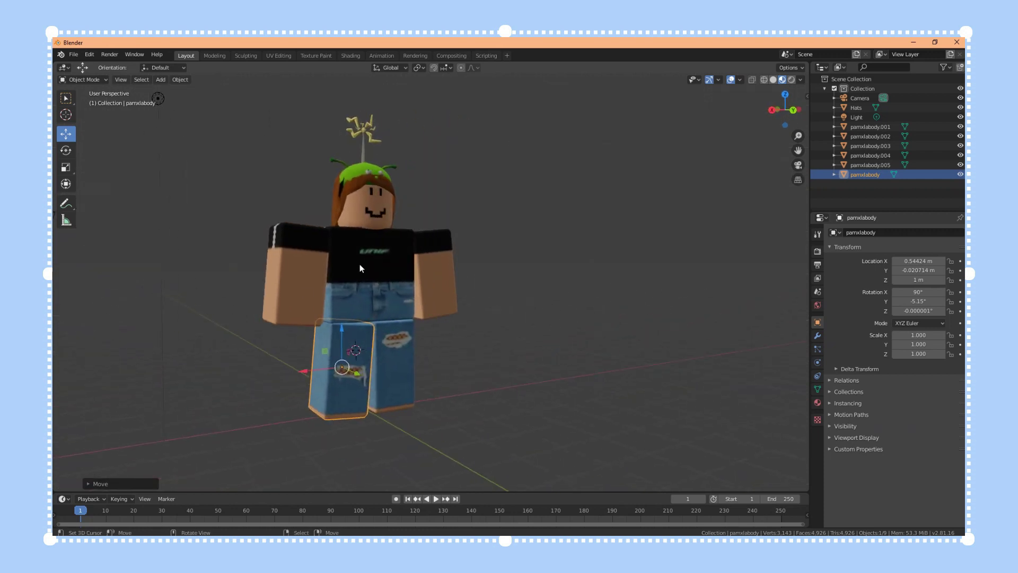
middle_click_drag(313, 288, 364, 298)
key("KP_3")
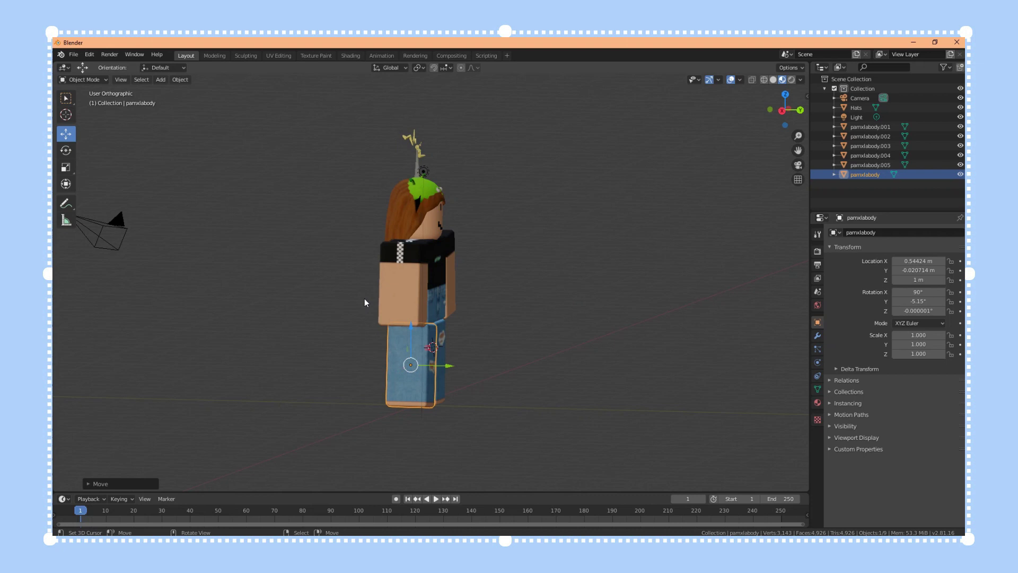
key("KP_1")
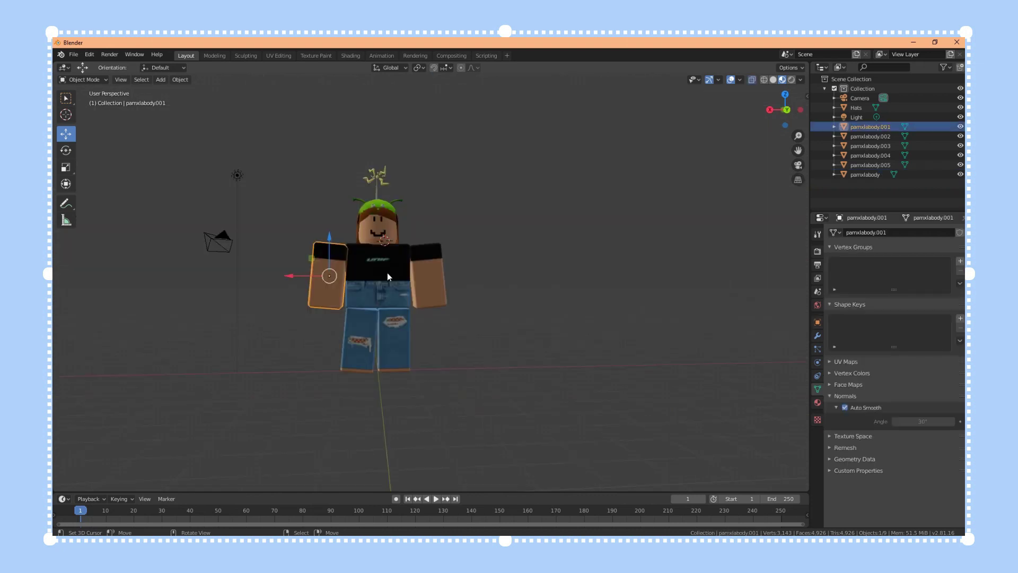
middle_click_drag(387, 273, 389, 230)
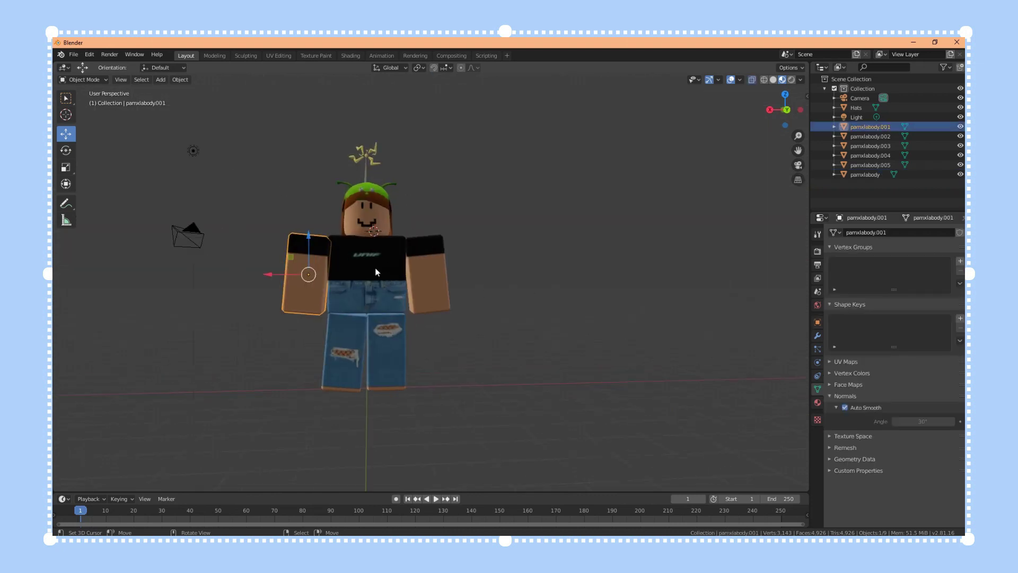
middle_click_drag(428, 291, 264, 432)
Step: Select the hats and the head alternately to compare them as separate objects
left_click(376, 185)
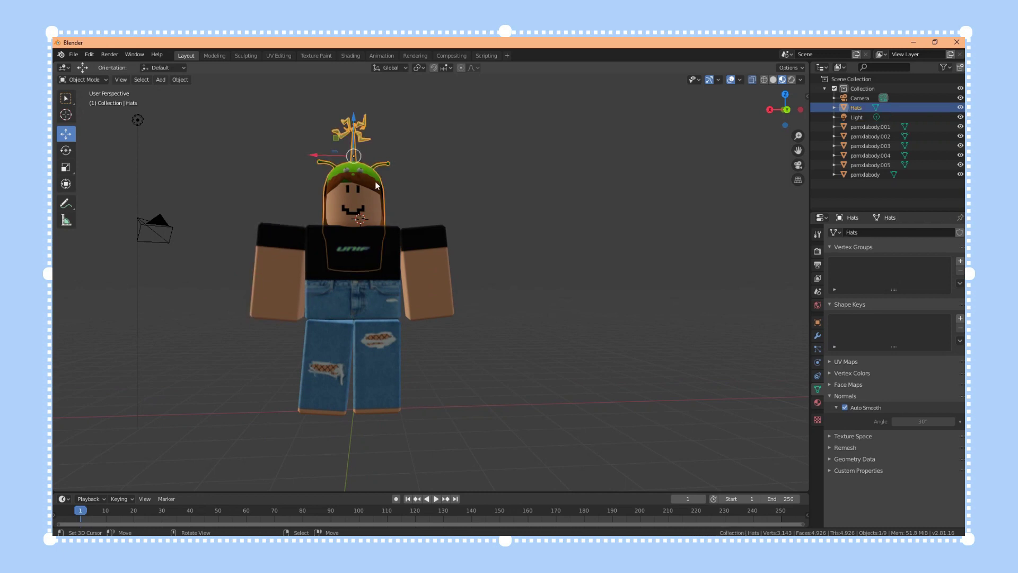
left_click(354, 207)
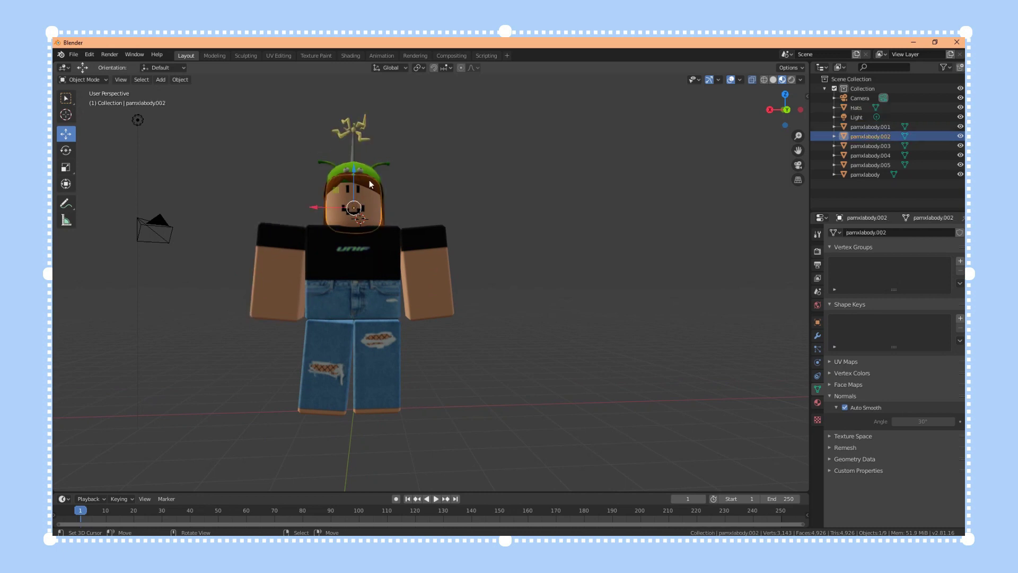
left_click(387, 181)
left_click(353, 210)
Step: Try rotating the head on its own without the hats, and undo that rotation
middle_click_drag(363, 182, 134, 350)
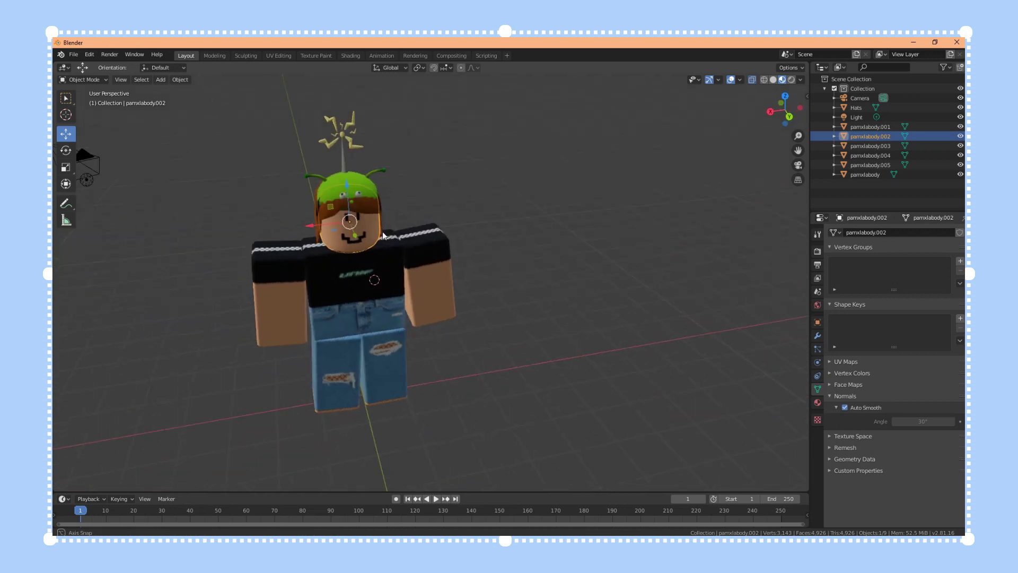
left_click(66, 150)
mouse_move(384, 222)
left_mouse_down()
mouse_move(368, 227)
mouse_move(376, 240)
left_mouse_up()
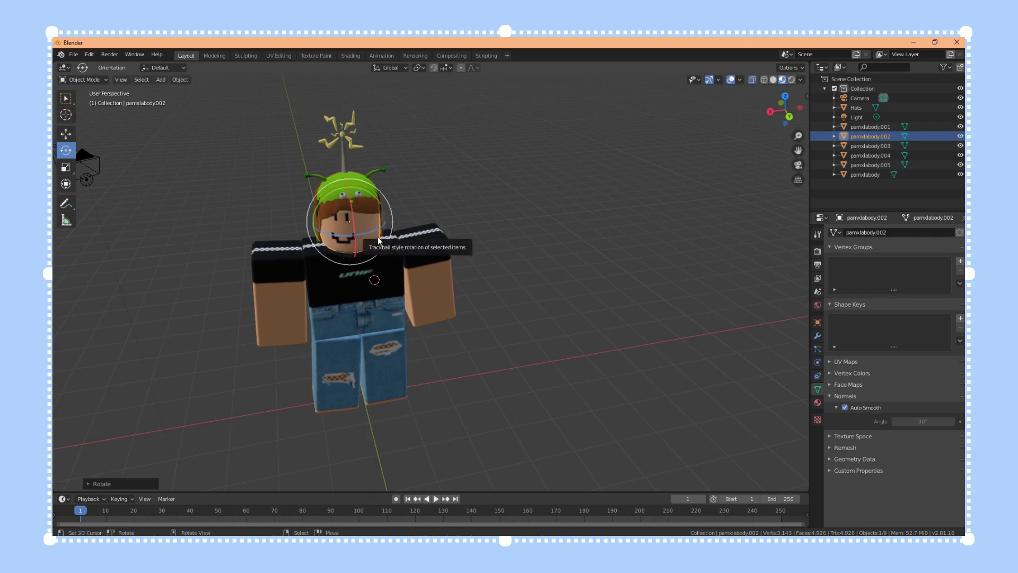
key("ctrl+z")
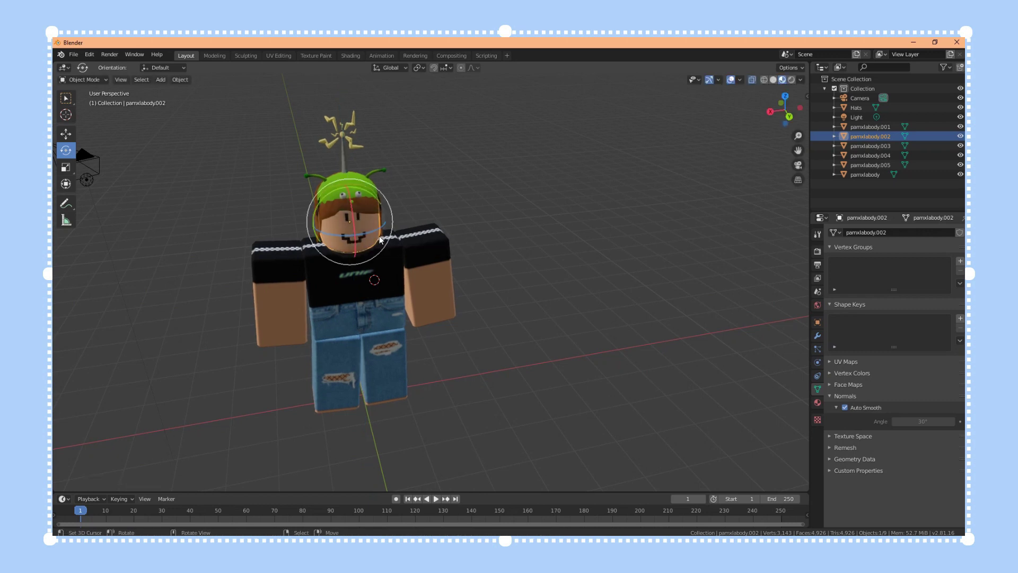
left_click_drag(372, 188, 364, 213)
Step: Add the hats to the head selection and join both into a single object with the hats as the active object
left_click(352, 182, "shift")
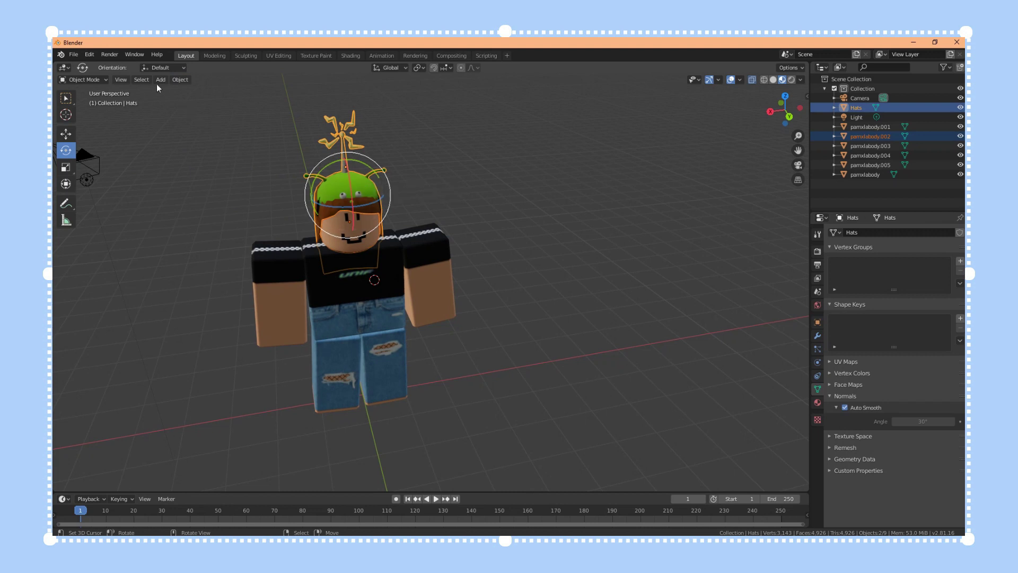
left_click(180, 80)
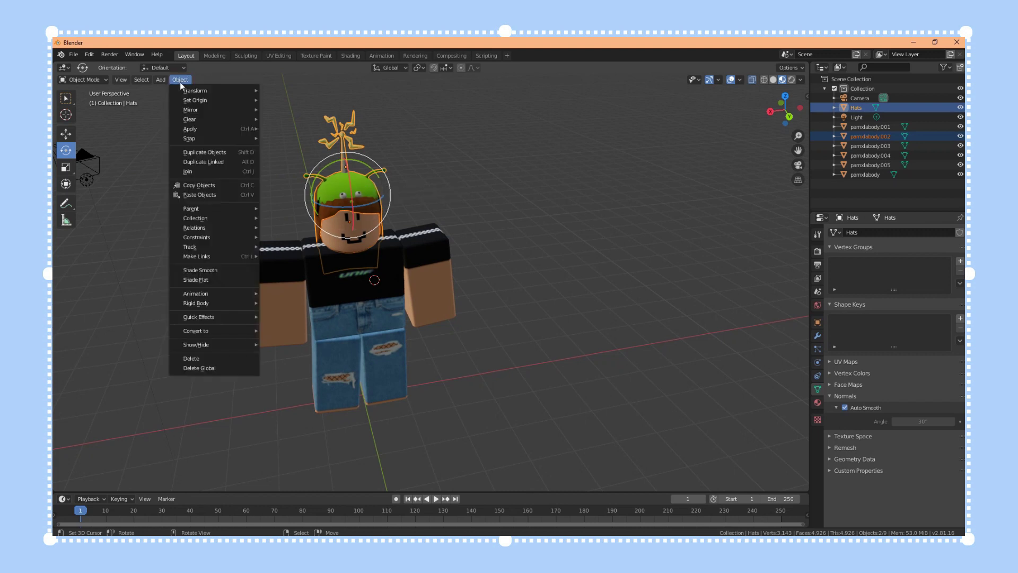
left_click(192, 172)
Step: Turn the joined head and hats with a free trackball rotation, followed by a rotation around the global Z axis
middle_click_drag(411, 214, 371, 180)
left_click_drag(382, 180, 375, 217)
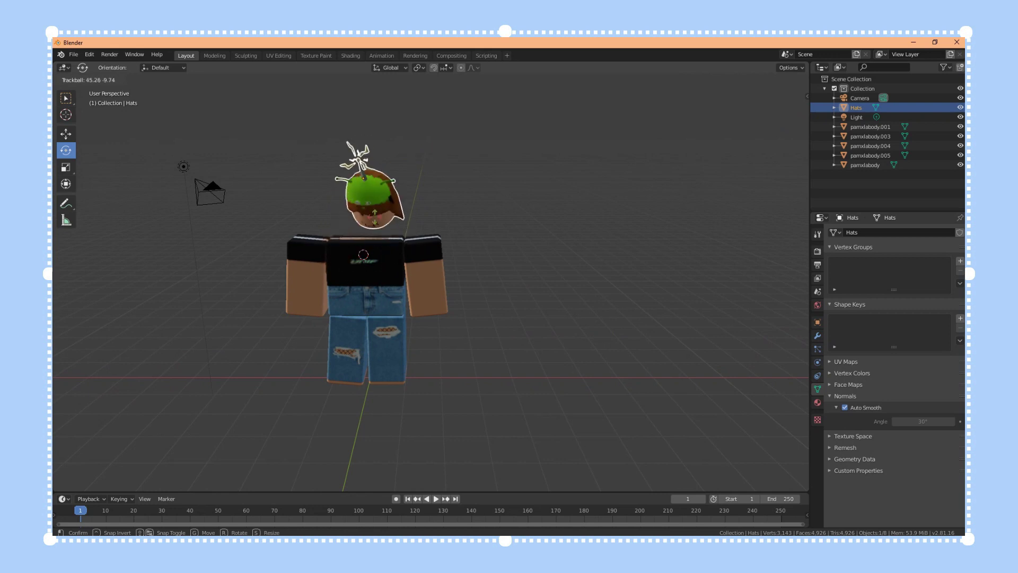
left_click(418, 214)
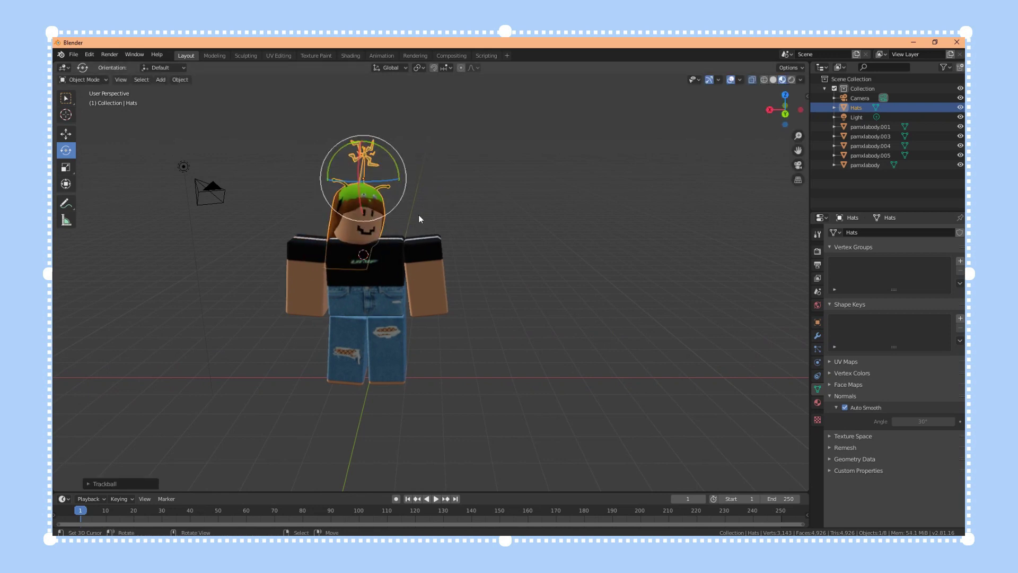
key("r")
key("z")
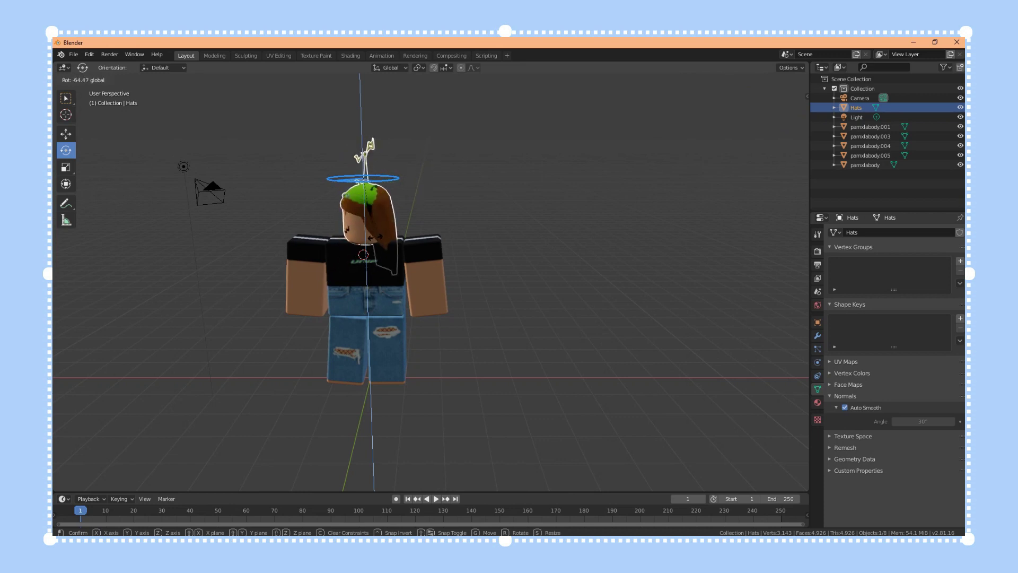
left_click(415, 253)
Step: Tilt the joined head and hats by rotating them while viewing the character from the side
middle_click_drag(415, 253, 497, 235)
key("r")
left_click(500, 213)
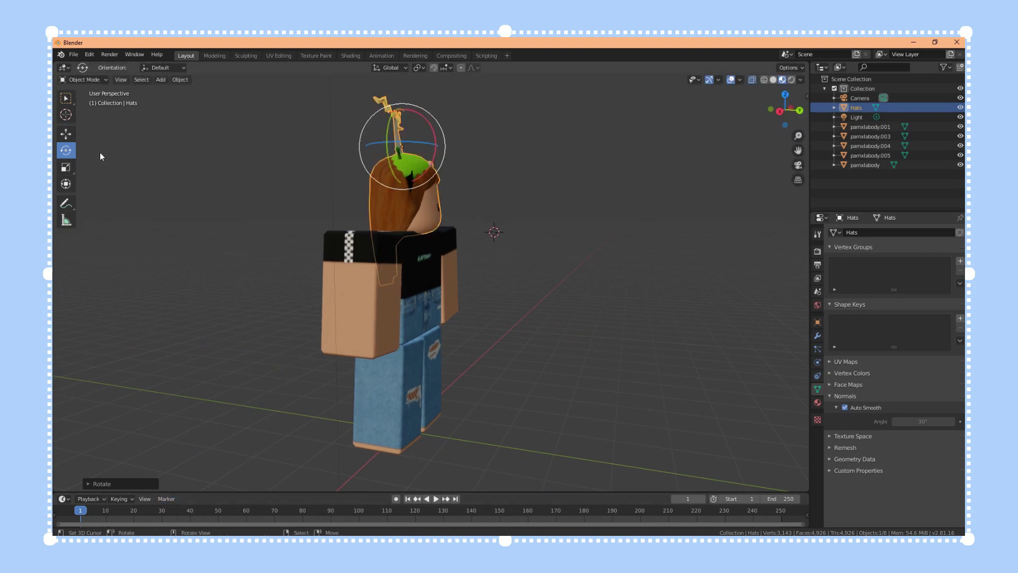
Step: Move the joined head and hats with the Move tool so they sit on the torso, and check the fit from several angles
left_click(65, 133)
left_click_drag(428, 148, 447, 172)
middle_click_drag(499, 257, 403, 264)
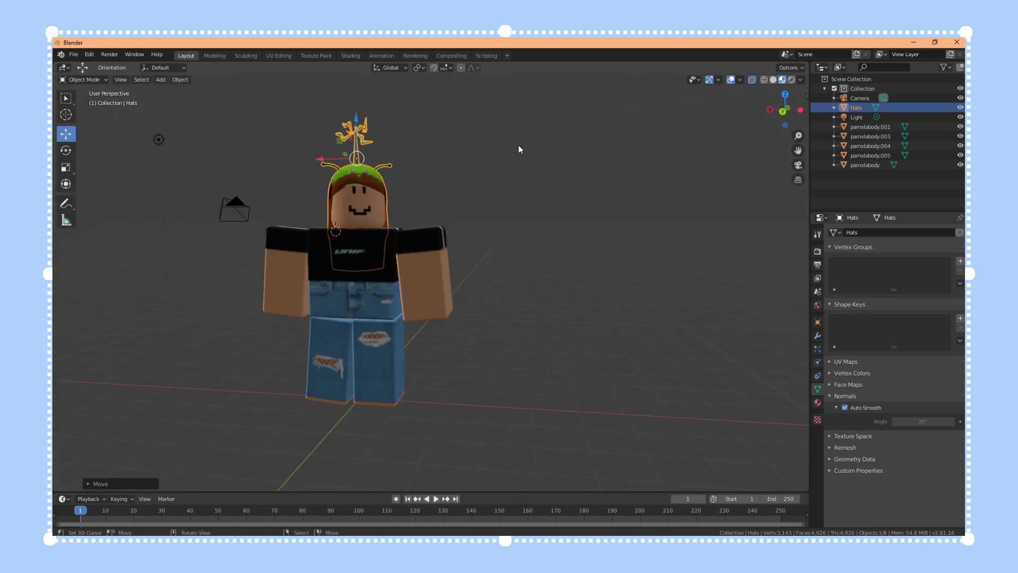
middle_click_drag(460, 300, 556, 304)
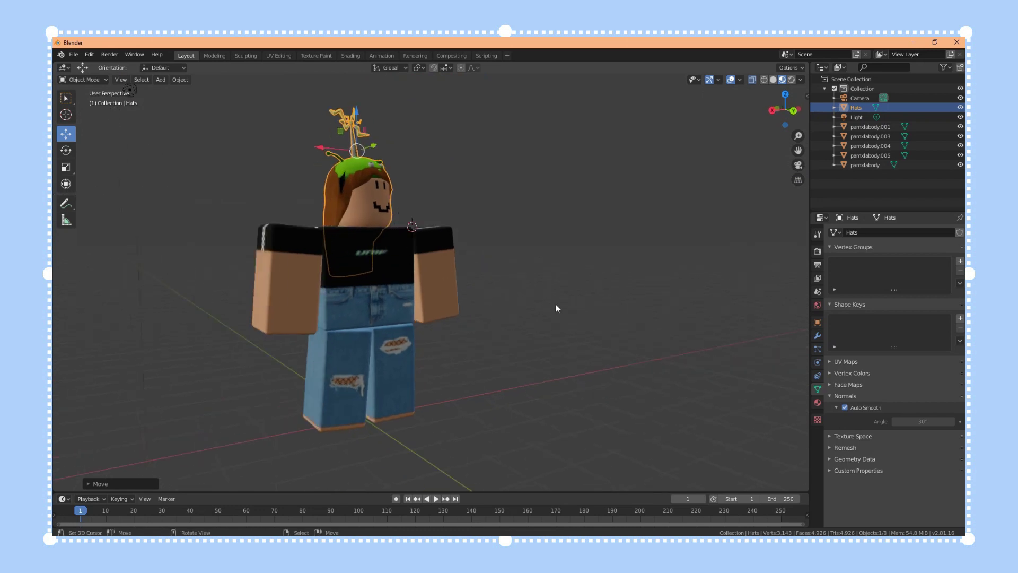